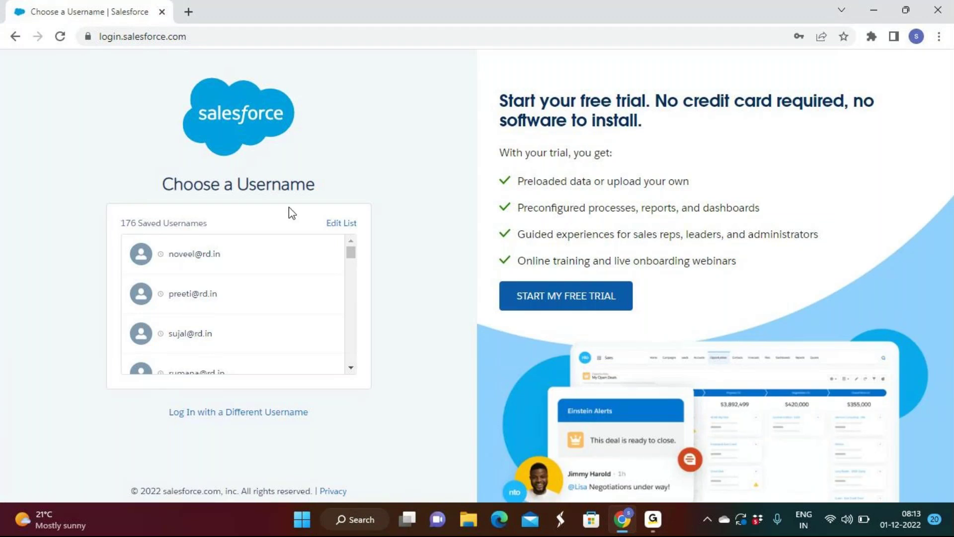
Sign in with a saved username and its stored password to reach Setup Home
{"action": "scroll", "coordinate": [269, 283], "scroll_direction": "down", "scroll_amount": 2}
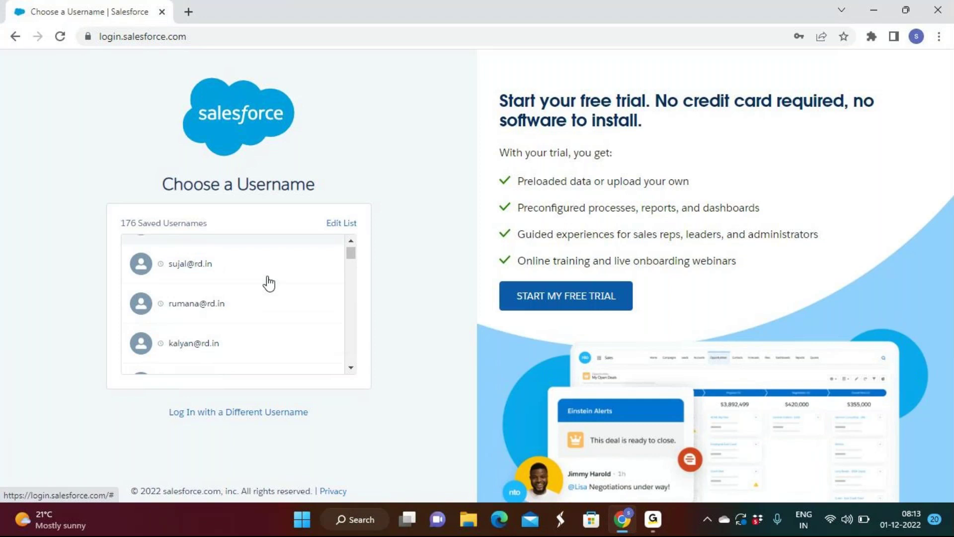
{"action": "scroll", "coordinate": [269, 283], "scroll_direction": "down", "scroll_amount": 2}
{"action": "left_click", "coordinate": [198, 253]}
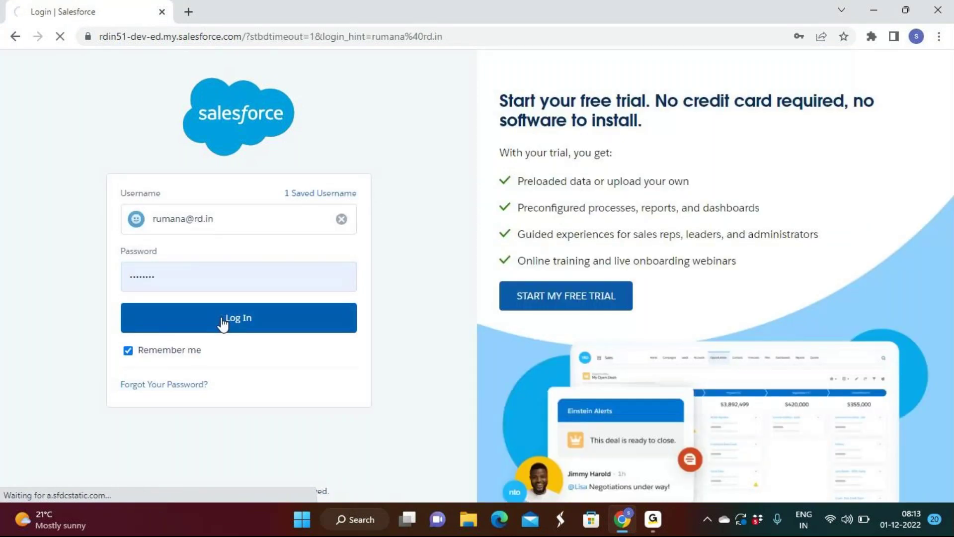
{"action": "left_click", "coordinate": [224, 324]}
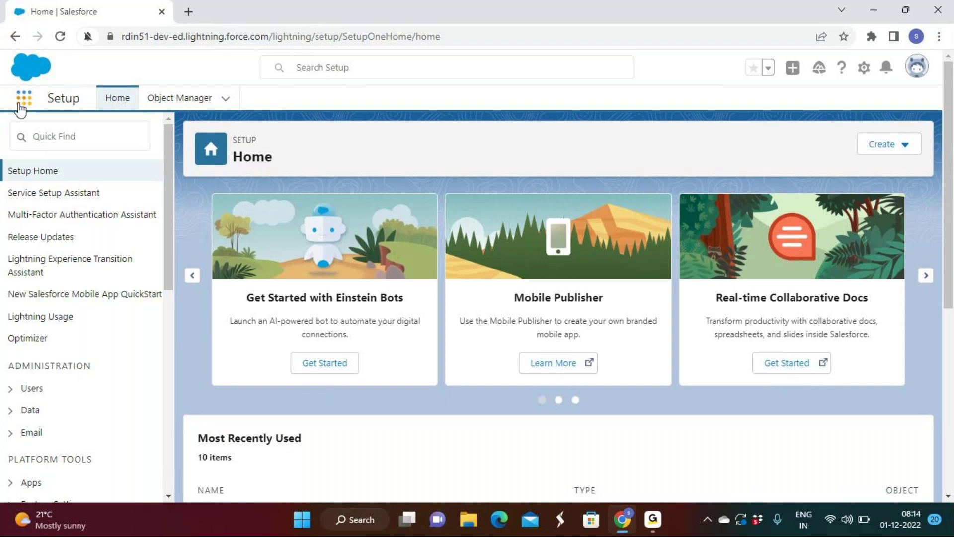
Switch to the Rd Sales App from the App Launcher's full list of apps
{"action": "left_click", "coordinate": [20, 106]}
{"action": "left_click", "coordinate": [48, 348]}
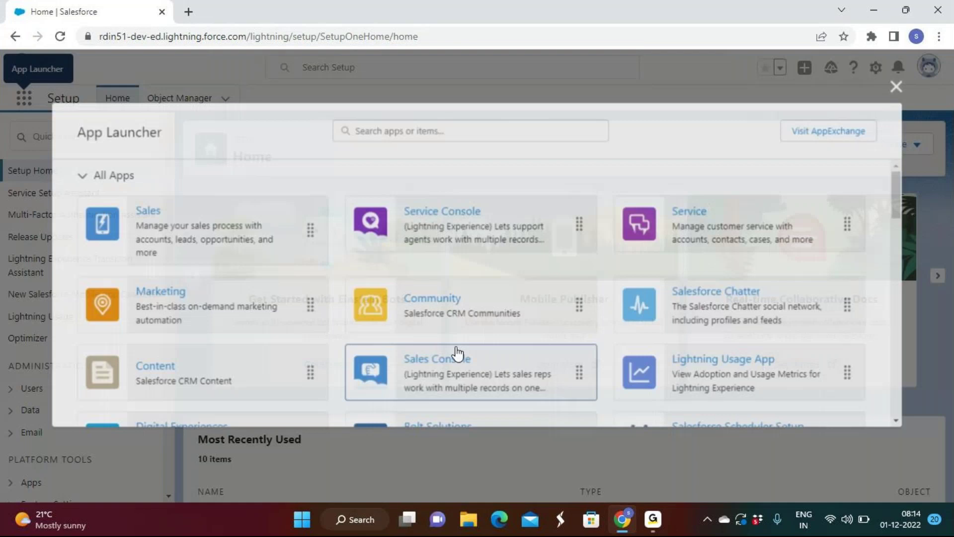
{"action": "scroll", "coordinate": [457, 354], "scroll_direction": "down", "scroll_amount": 3}
{"action": "left_click", "coordinate": [185, 376]}
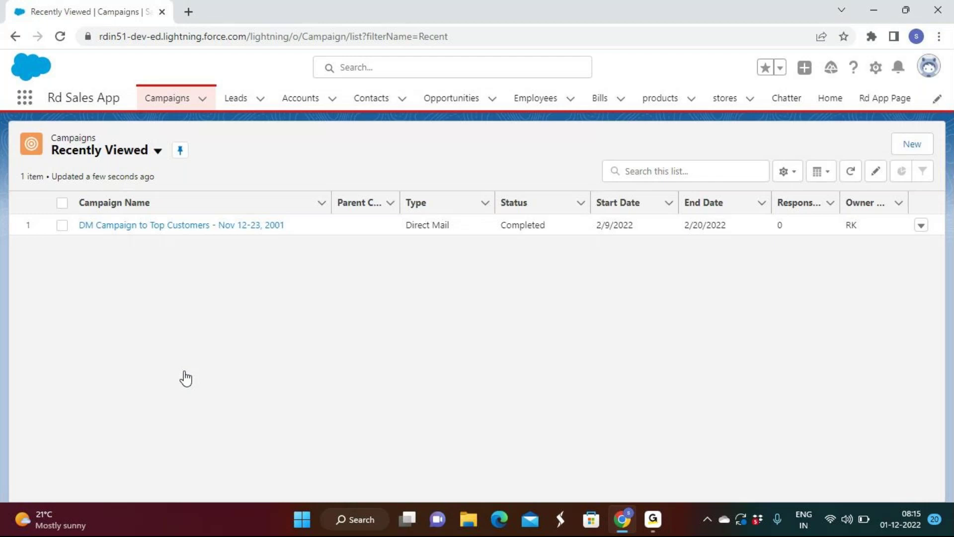
Start a new campaign named Advertisement, marked Active, with type Advertisement
{"action": "left_click", "coordinate": [923, 145]}
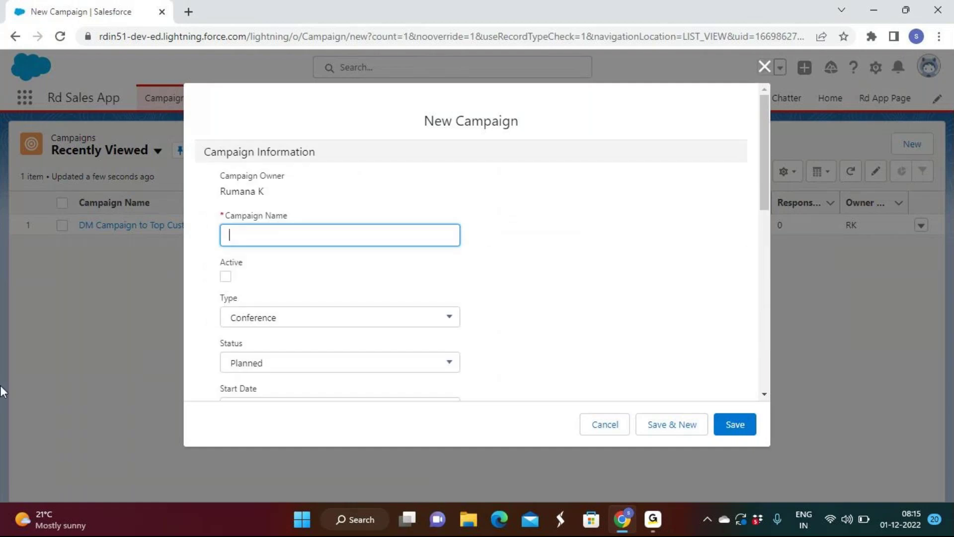
{"action": "type", "text": "Advertisement"}
{"action": "left_click", "coordinate": [228, 277]}
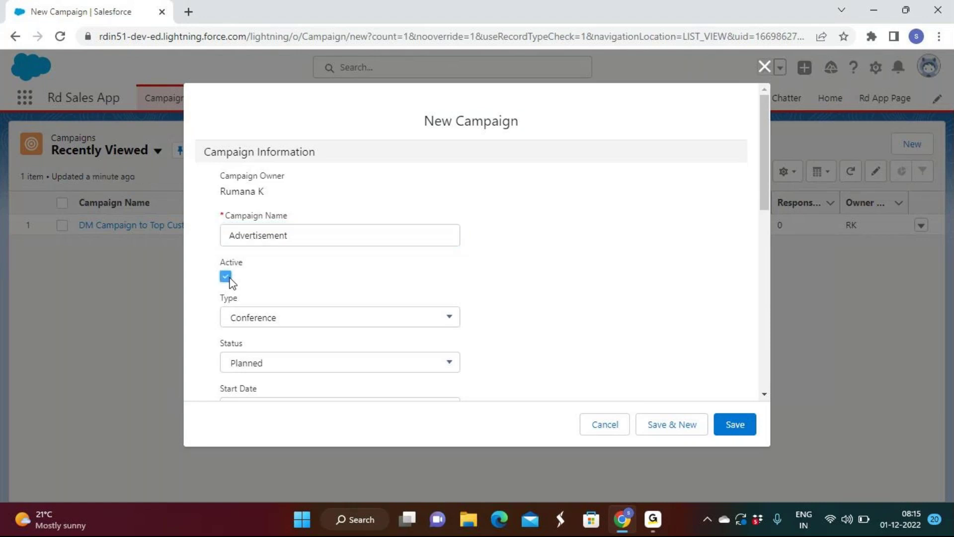
{"action": "left_click", "coordinate": [261, 326]}
{"action": "scroll", "coordinate": [303, 249], "scroll_direction": "down", "scroll_amount": 3}
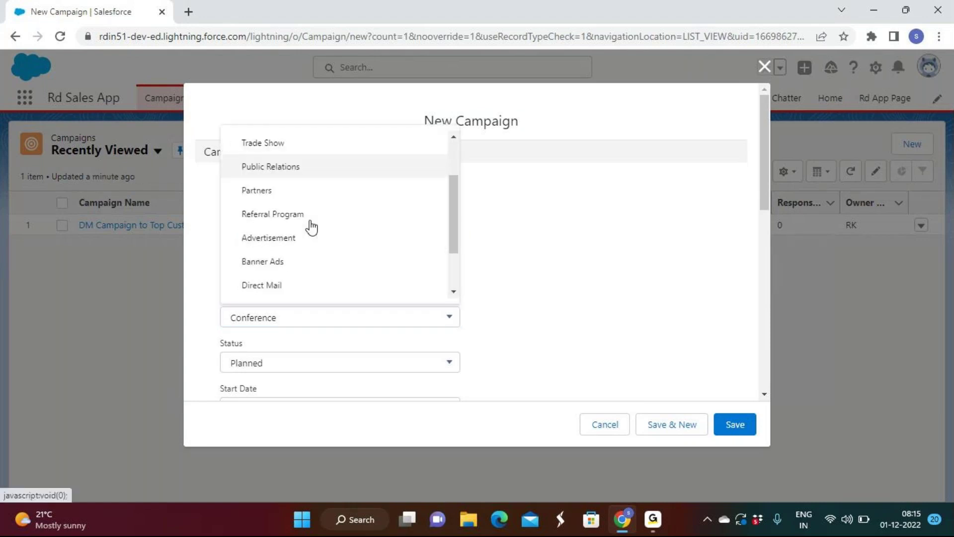
{"action": "left_click", "coordinate": [293, 172]}
Set status In Progress, start date 11/30/2022 and end date 12/7/2022
{"action": "left_click", "coordinate": [275, 362]}
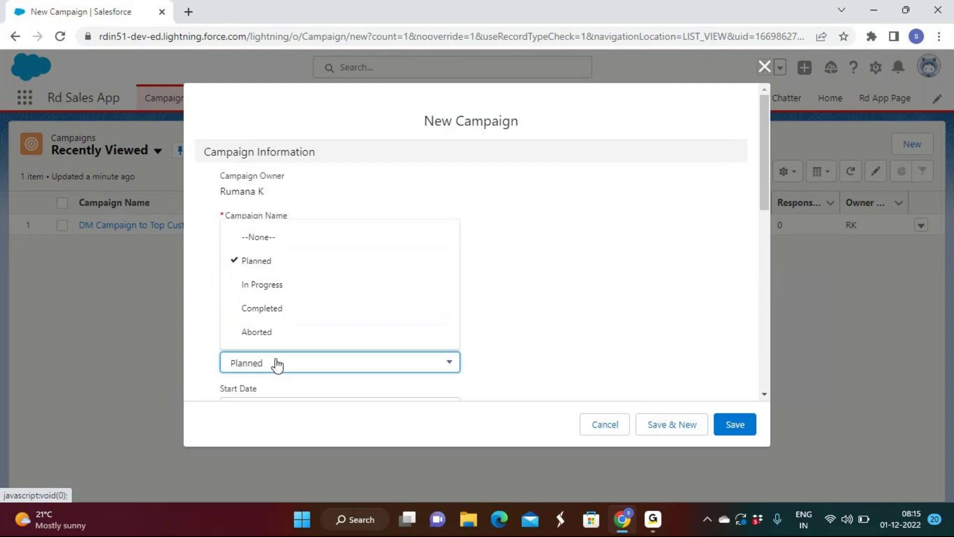
{"action": "left_click", "coordinate": [275, 286]}
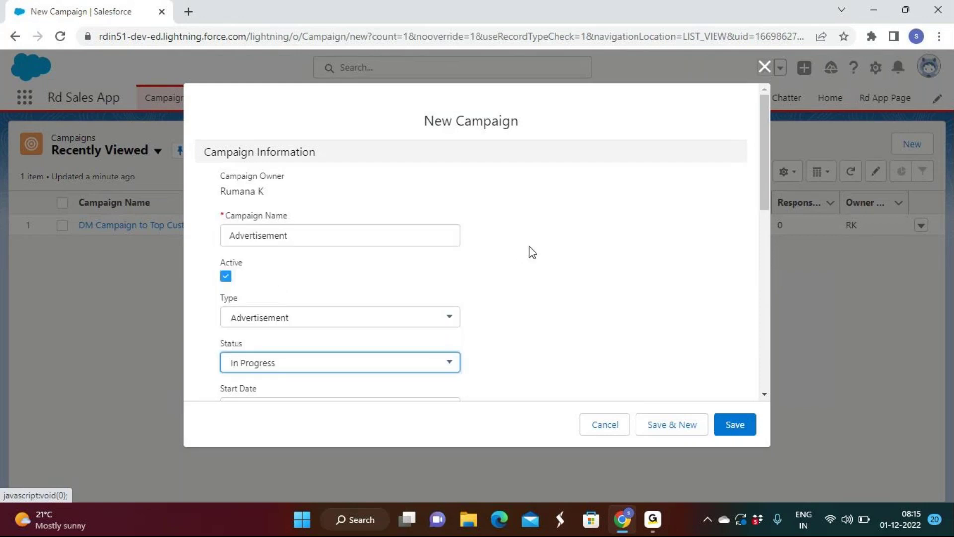
{"action": "scroll", "coordinate": [512, 323], "scroll_direction": "down", "scroll_amount": 2}
{"action": "left_click", "coordinate": [281, 287]}
{"action": "left_click", "coordinate": [351, 346]}
{"action": "left_click", "coordinate": [352, 345]}
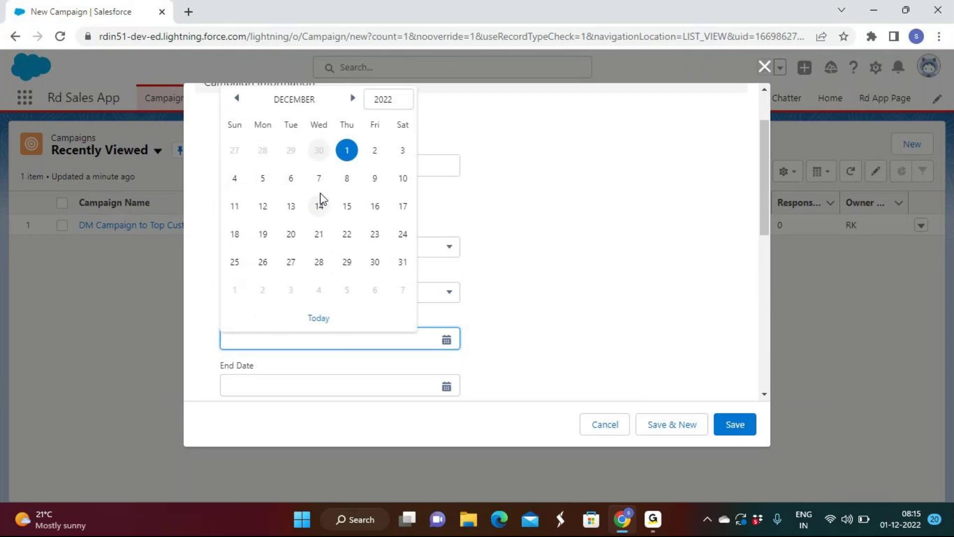
{"action": "left_click", "coordinate": [325, 154]}
{"action": "left_click", "coordinate": [273, 386]}
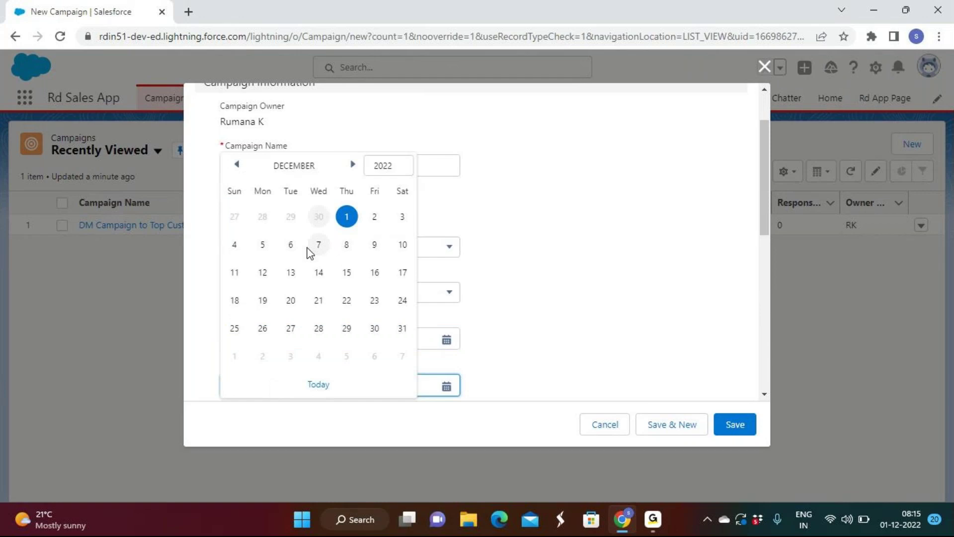
{"action": "left_click", "coordinate": [316, 251]}
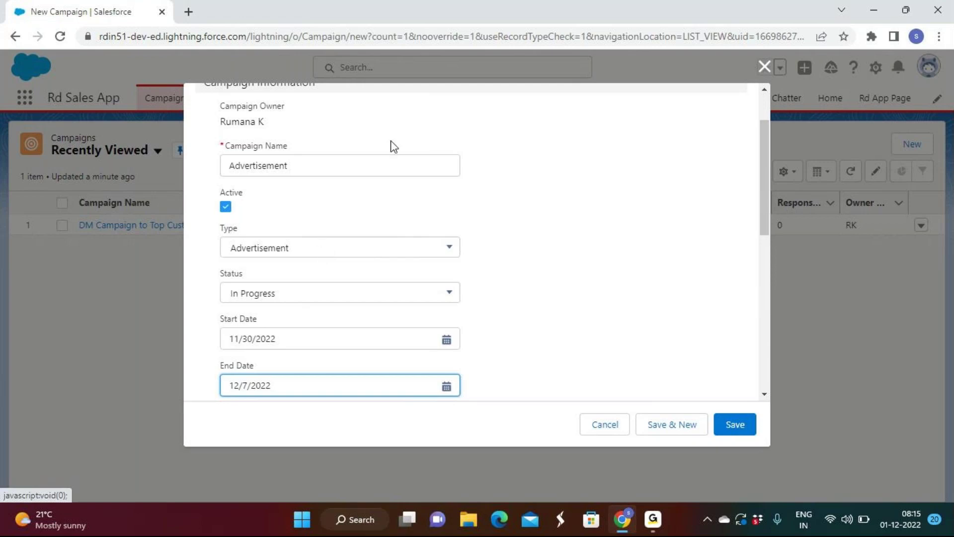
{"action": "scroll", "coordinate": [298, 278], "scroll_direction": "down", "scroll_amount": 4}
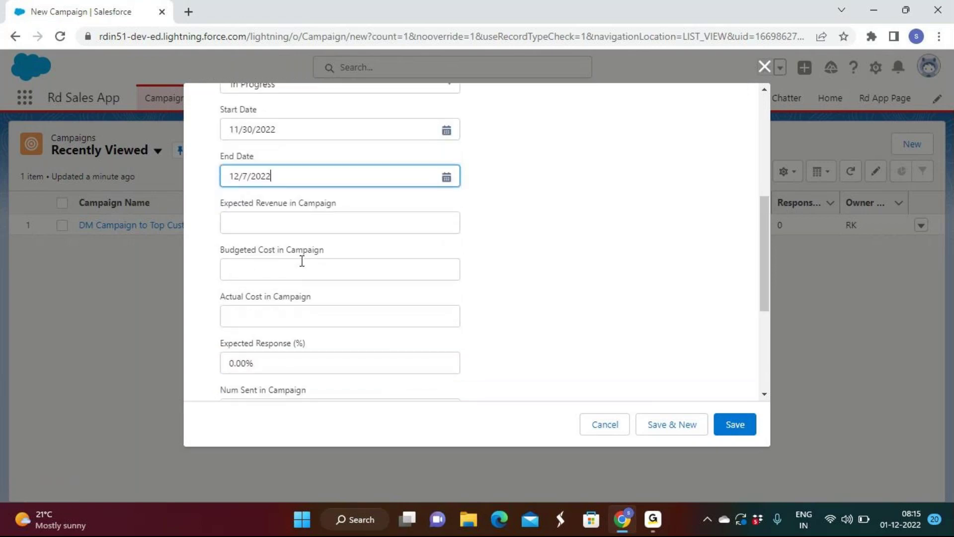
{"action": "left_click", "coordinate": [299, 227]}
{"action": "type", "text": "1"}
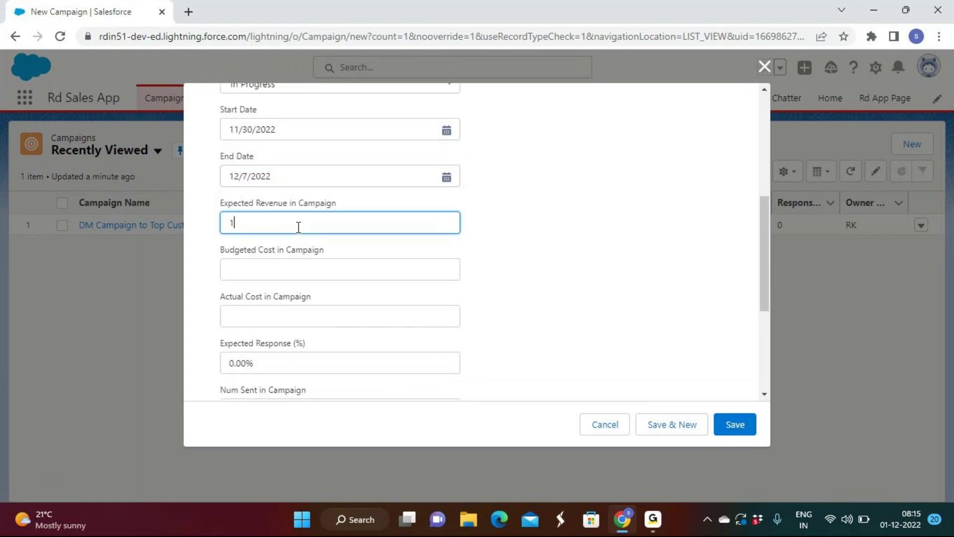
{"action": "type", "text": "000000000"}
{"action": "left_click", "coordinate": [265, 276]}
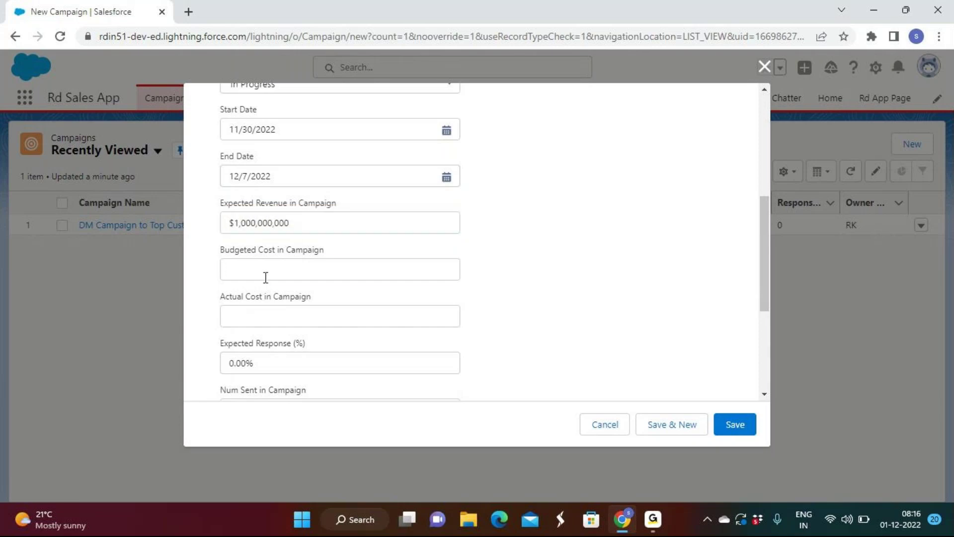
{"action": "type", "text": "100000"}
{"action": "left_click", "coordinate": [697, 256]}
{"action": "scroll", "coordinate": [697, 257], "scroll_direction": "down", "scroll_amount": 1}
{"action": "scroll", "coordinate": [697, 257], "scroll_direction": "down", "scroll_amount": 1}
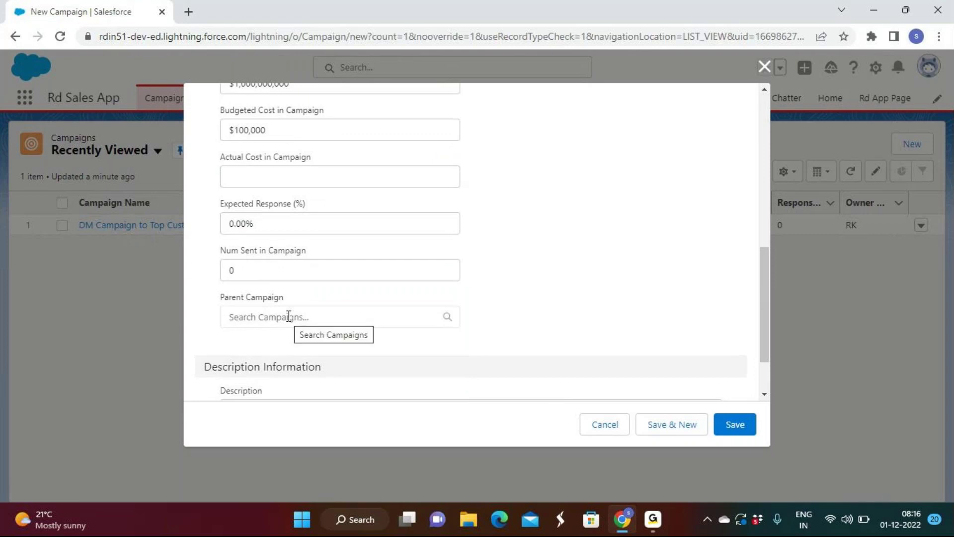
{"action": "scroll", "coordinate": [288, 316], "scroll_direction": "down", "scroll_amount": 2}
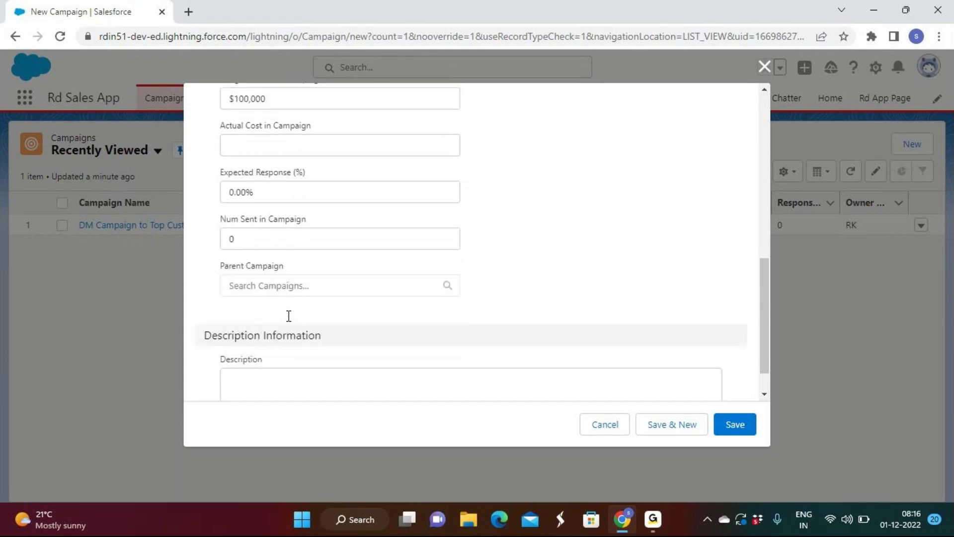
{"action": "left_click", "coordinate": [735, 428]}
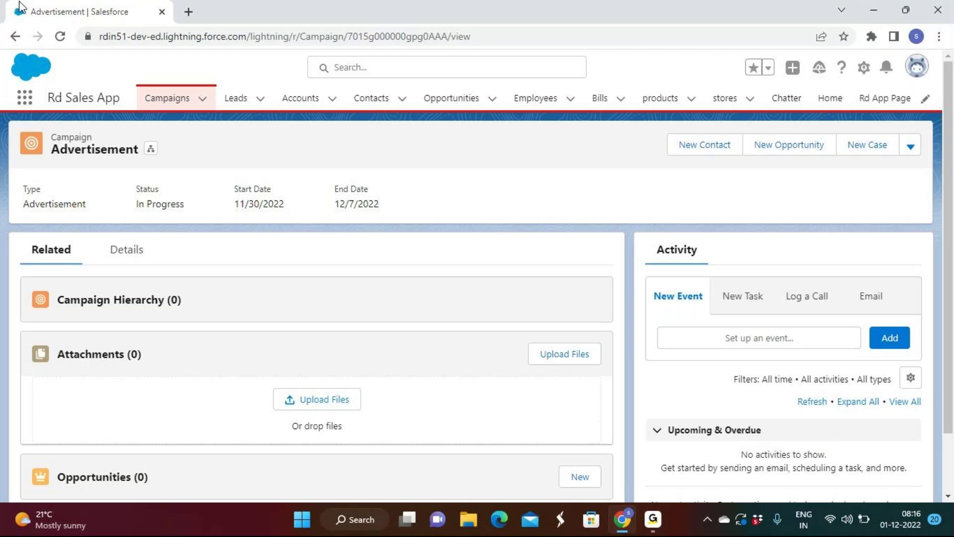
Open the Leads tab to view the All Open Leads list of 16 leads
{"action": "left_click", "coordinate": [243, 103]}
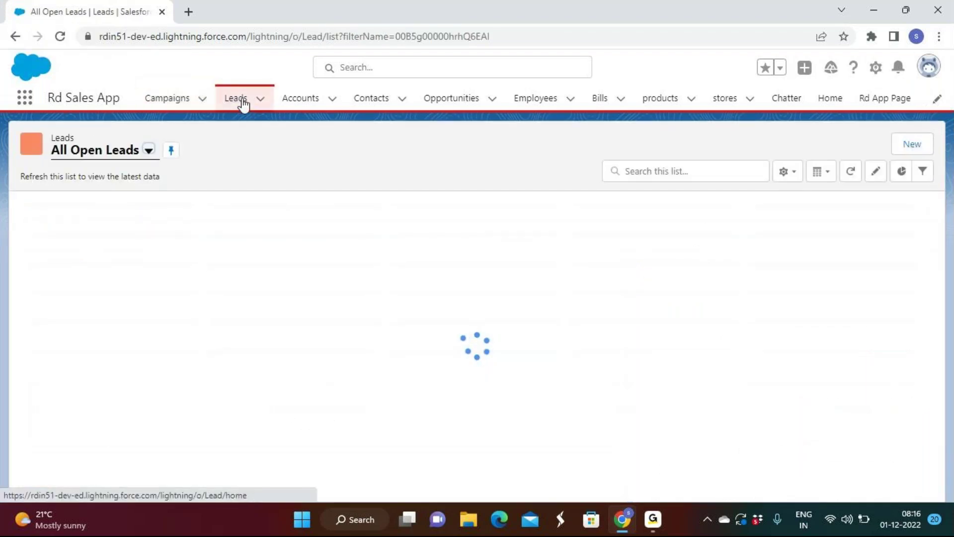
{"action": "scroll", "coordinate": [309, 279], "scroll_direction": "down", "scroll_amount": 1}
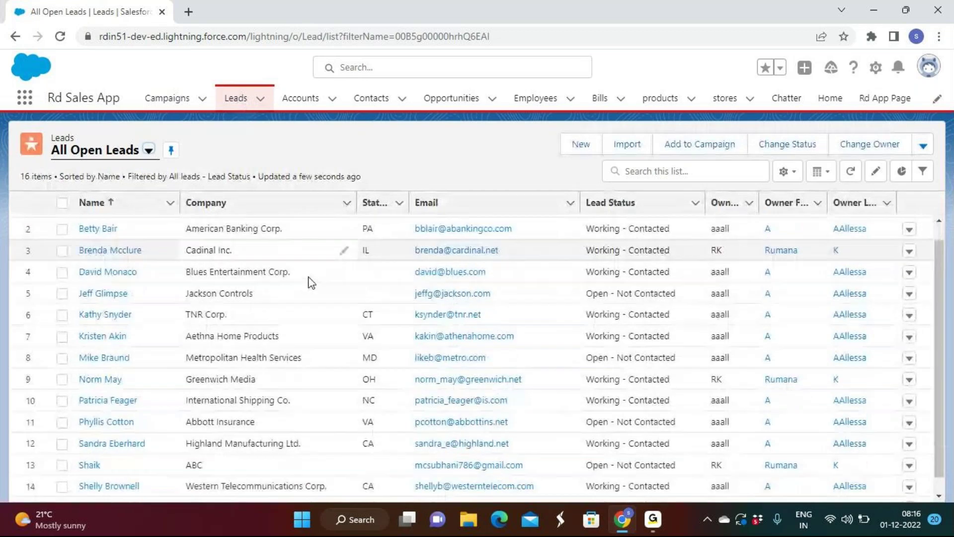
{"action": "scroll", "coordinate": [311, 282], "scroll_direction": "down", "scroll_amount": 1}
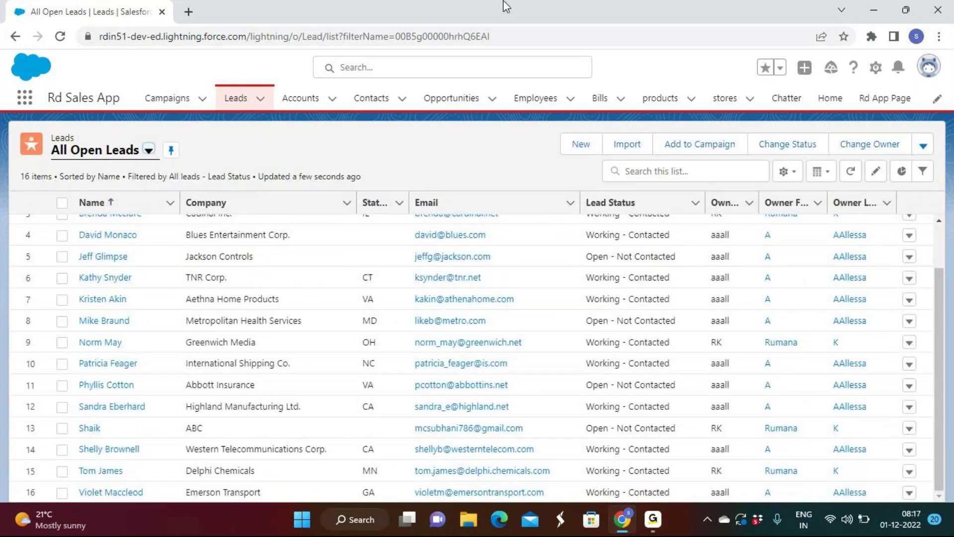
{"action": "left_click", "coordinate": [655, 521]}
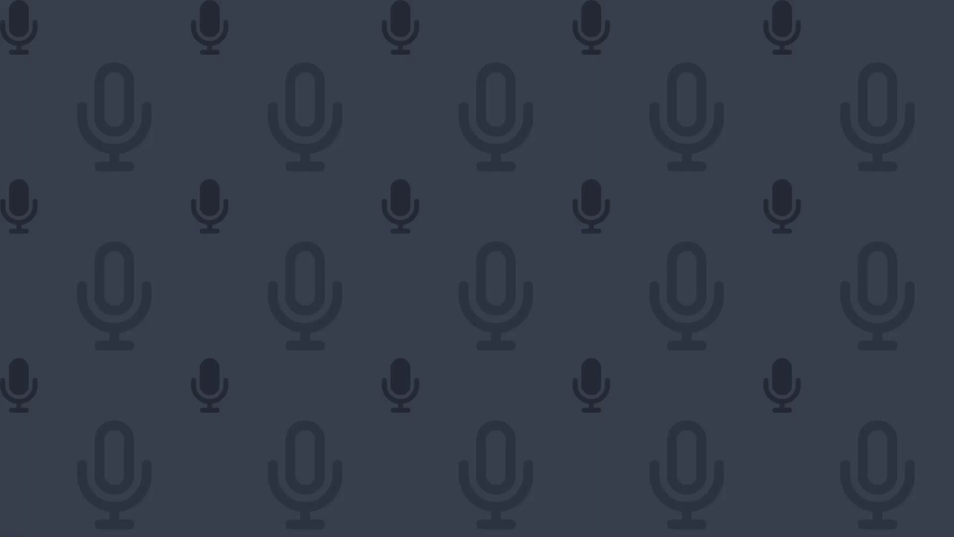
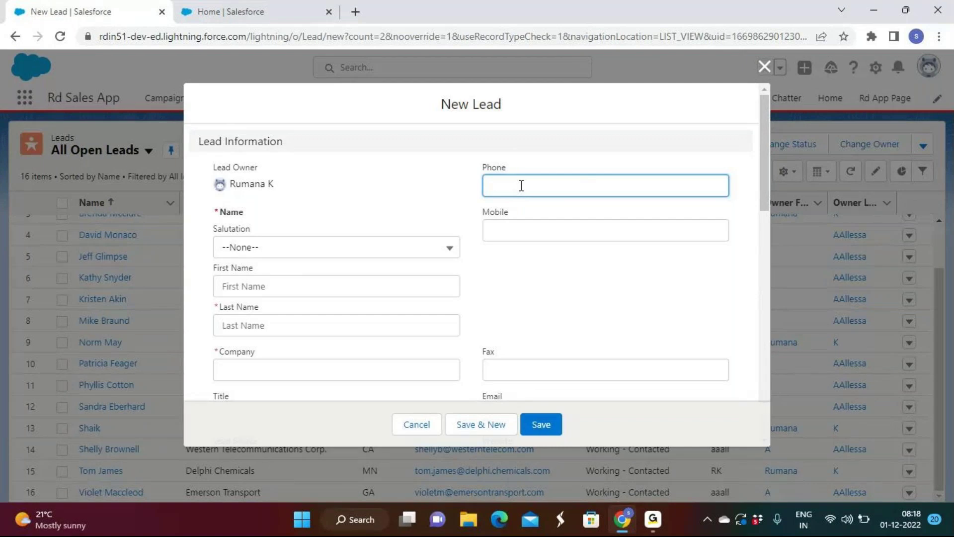
Enter the lead's phone and mobile numbers, last name, and company Training
{"action": "left_click", "coordinate": [527, 230]}
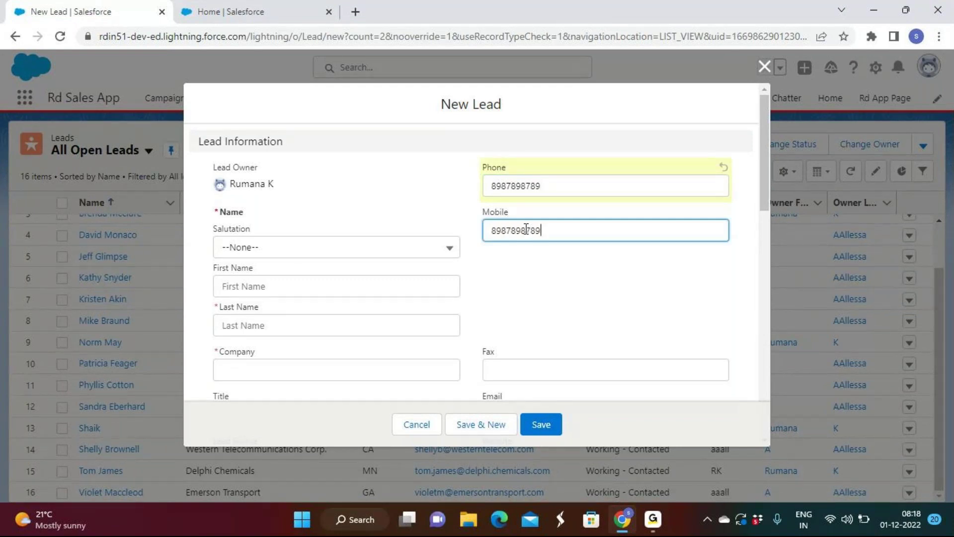
{"action": "left_click", "coordinate": [269, 330]}
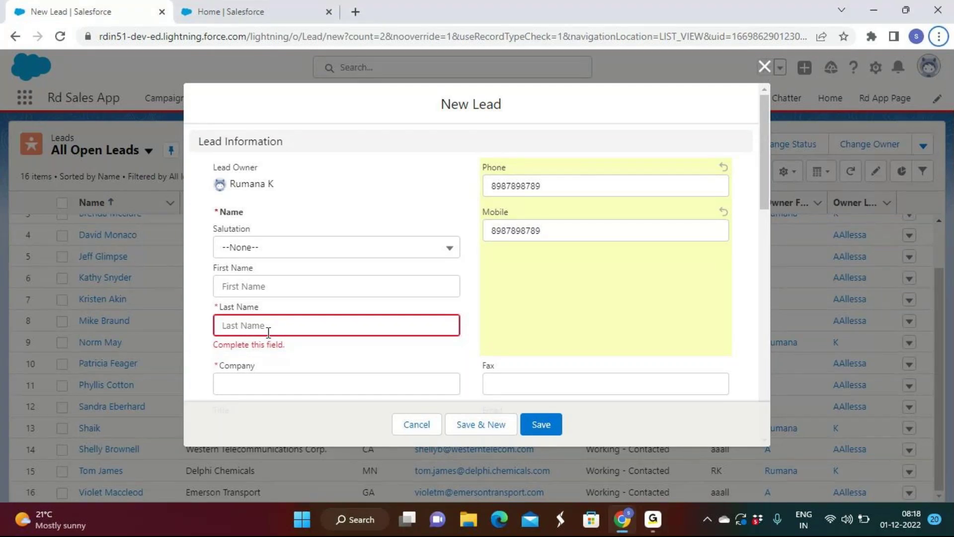
{"action": "left_click", "coordinate": [268, 332]}
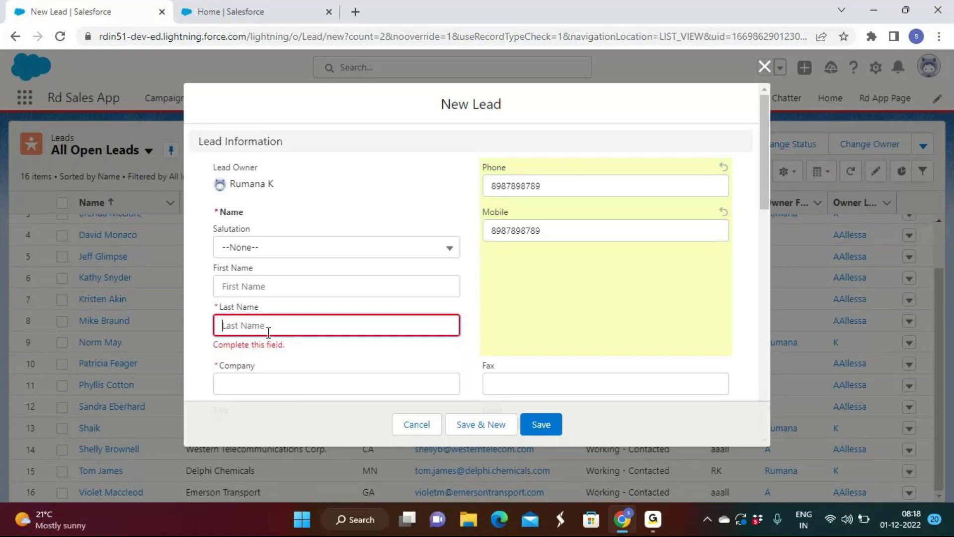
{"action": "type", "text": "Ajitha"}
{"action": "key", "text": "Tab"}
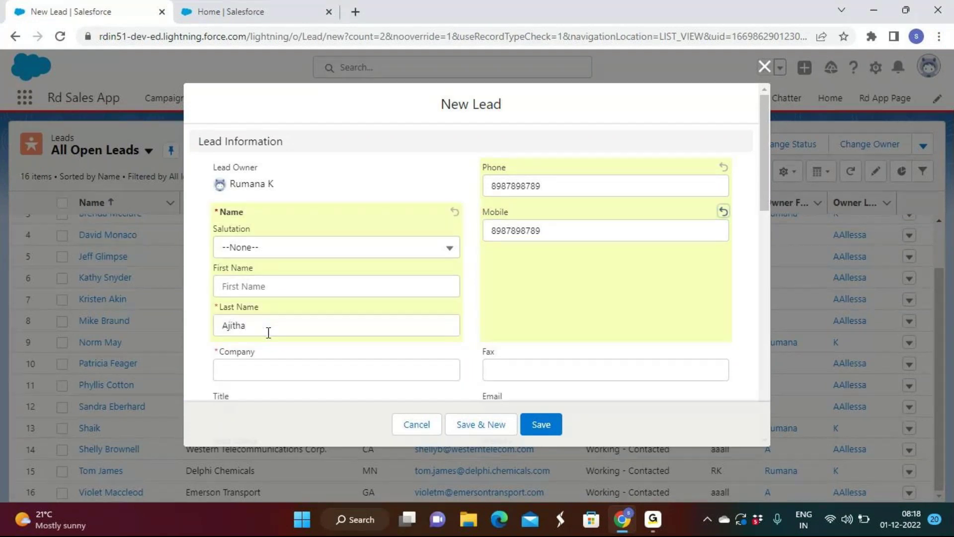
{"action": "left_click", "coordinate": [262, 371]}
{"action": "type", "text": "Tra"}
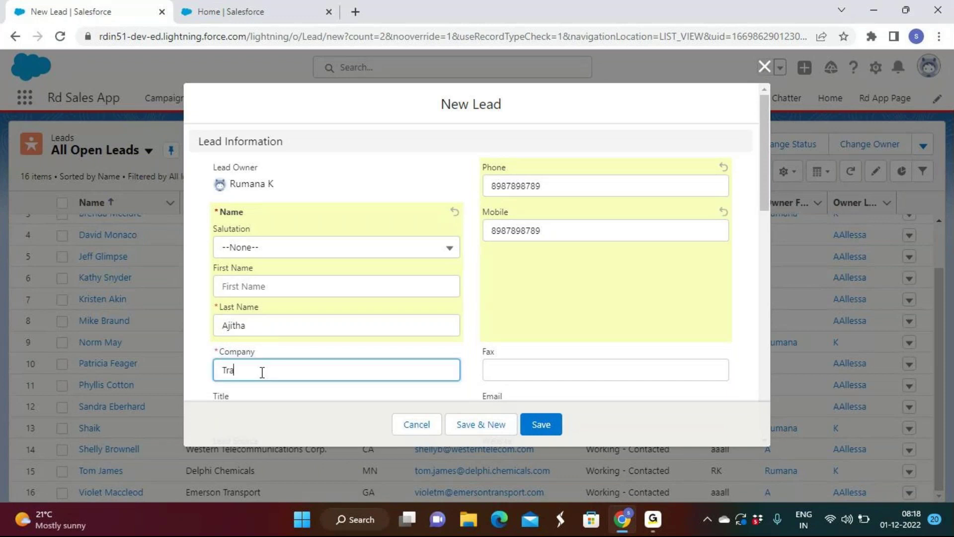
{"action": "type", "text": "ining"}
Add the lead's email, set Lead Source to Web and Industry to Agriculture, then Save & New
{"action": "scroll", "coordinate": [520, 270], "scroll_direction": "down", "scroll_amount": 3}
{"action": "left_click", "coordinate": [520, 271]}
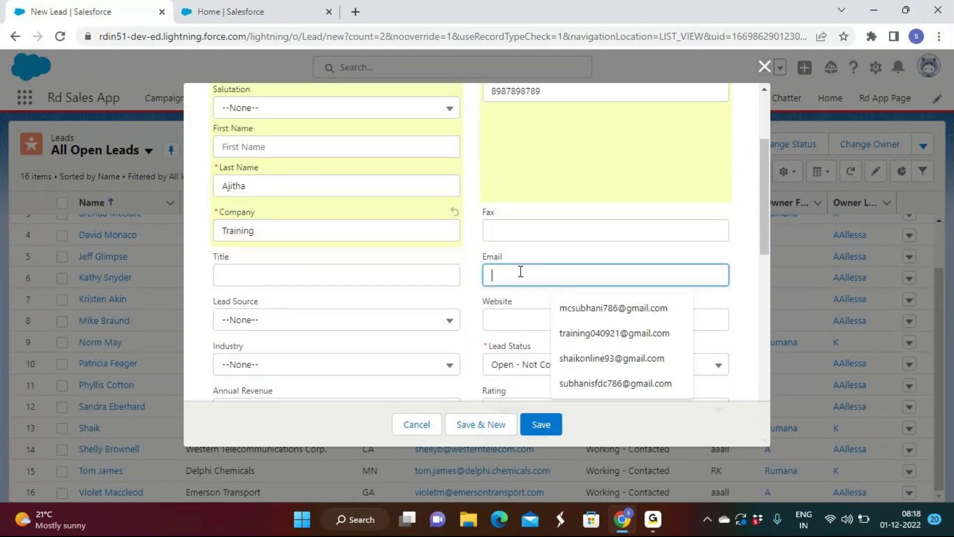
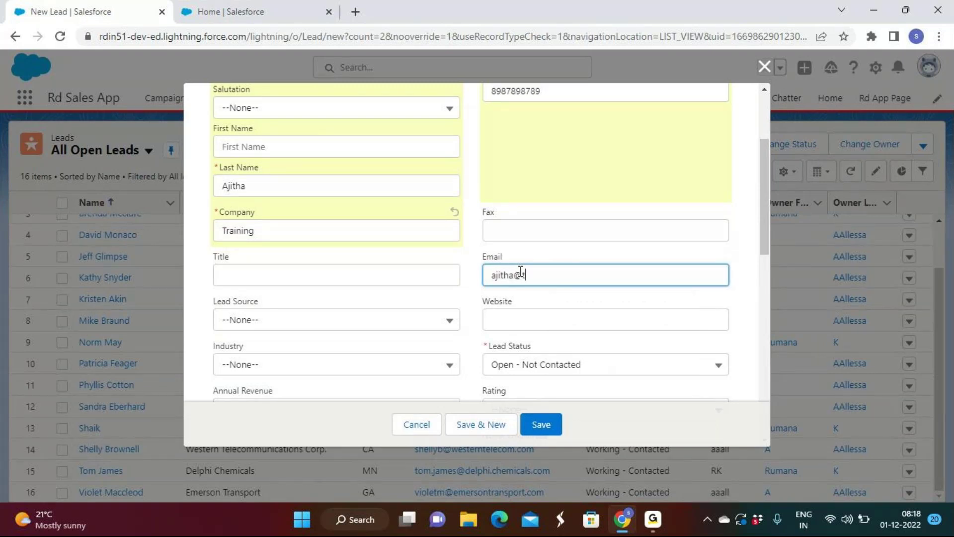
{"action": "left_click", "coordinate": [351, 321]}
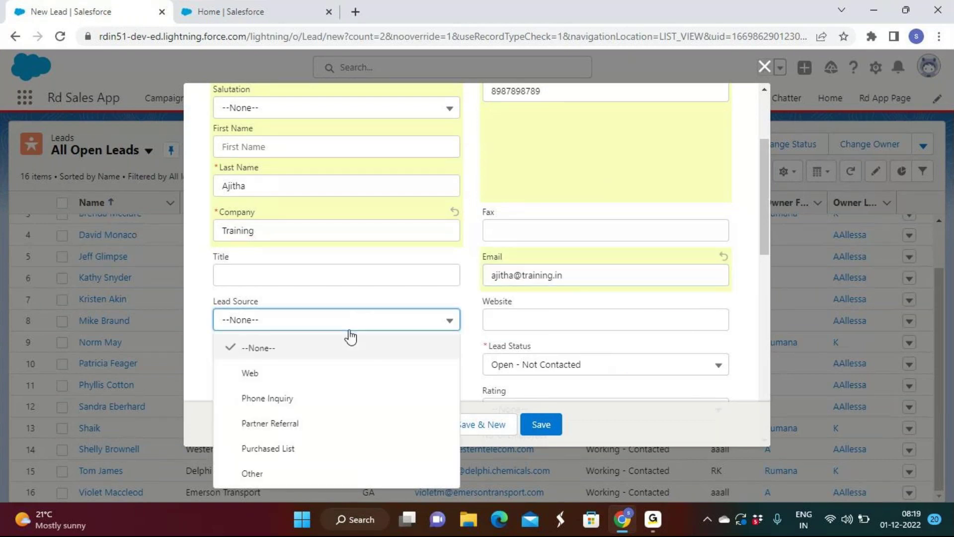
{"action": "left_click", "coordinate": [302, 374]}
{"action": "left_click", "coordinate": [303, 374]}
{"action": "left_click", "coordinate": [251, 199]}
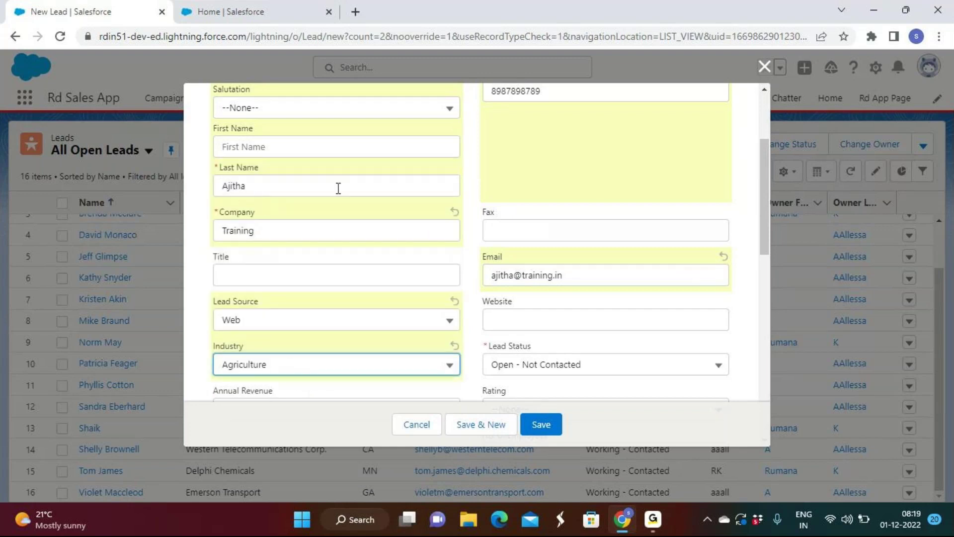
{"action": "scroll", "coordinate": [542, 258], "scroll_direction": "down", "scroll_amount": 4}
{"action": "scroll", "coordinate": [543, 256], "scroll_direction": "down", "scroll_amount": 1}
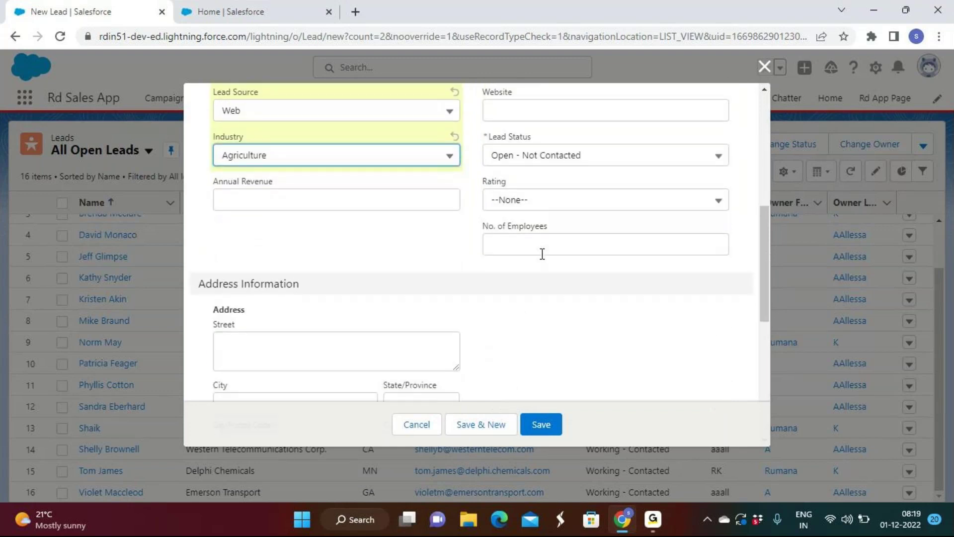
{"action": "left_click", "coordinate": [477, 431]}
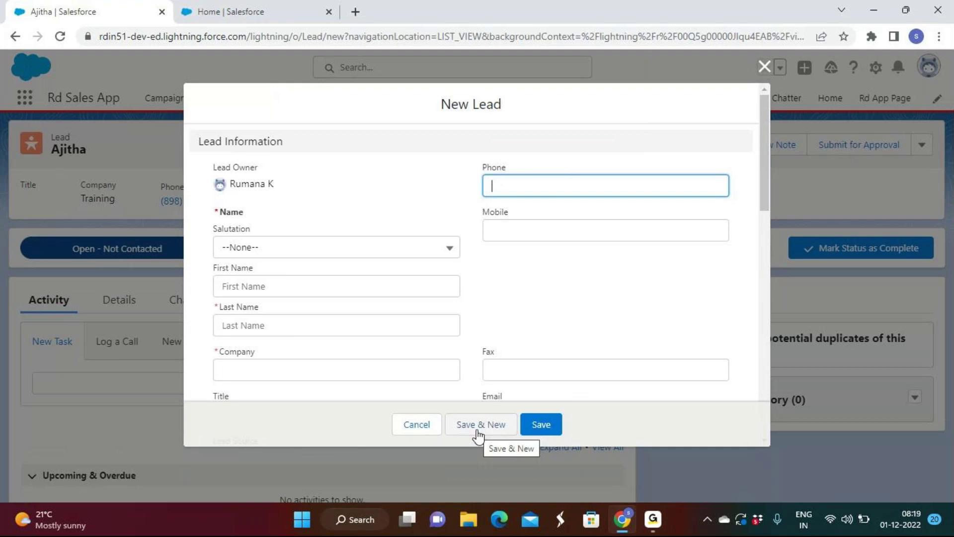
Enter the second lead's phone and mobile numbers, last name, and company Test
{"action": "left_click", "coordinate": [516, 230]}
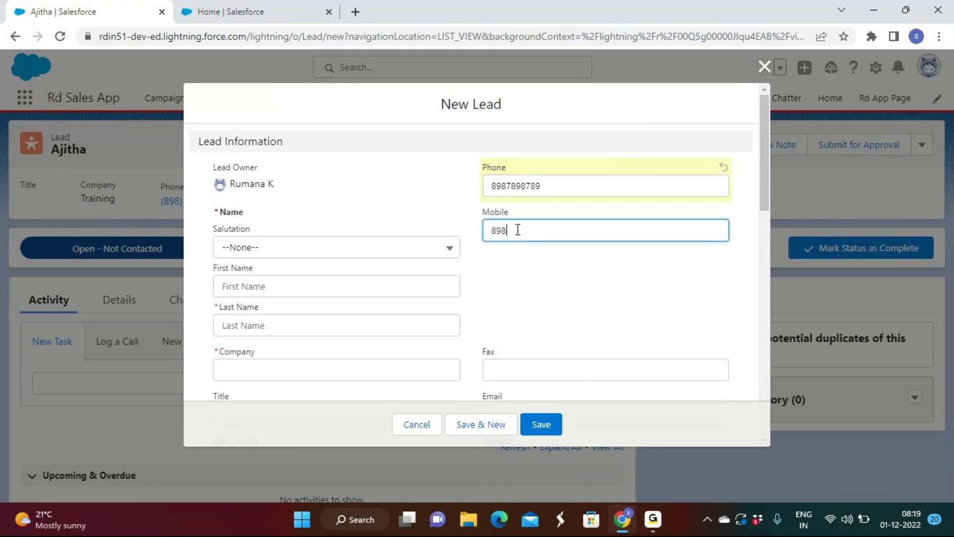
{"action": "left_click", "coordinate": [232, 326]}
{"action": "type", "text": "Bhirath"}
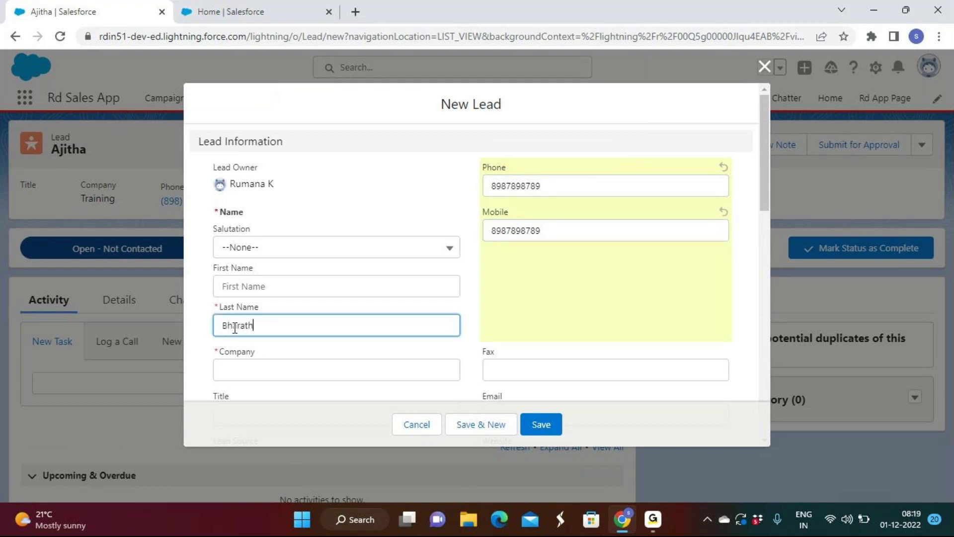
{"action": "left_click", "coordinate": [279, 368]}
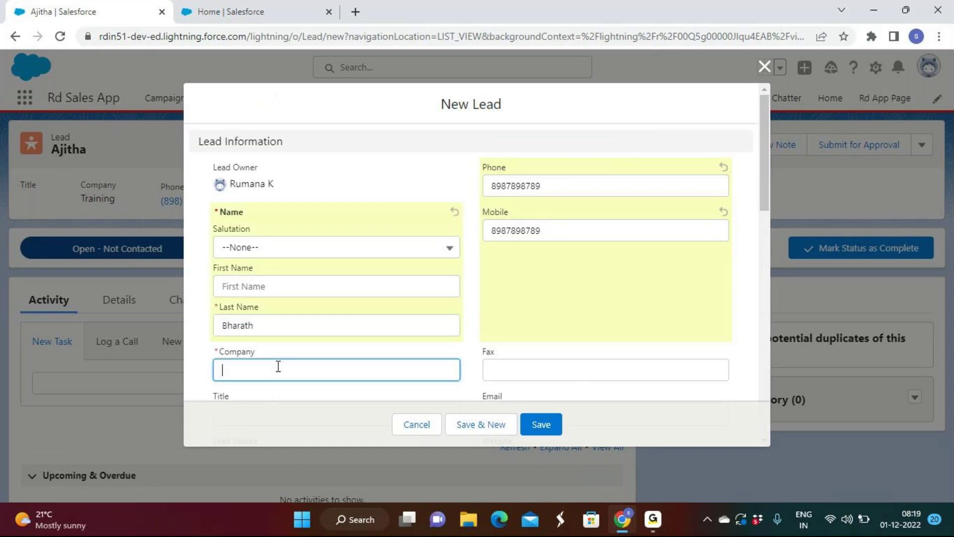
{"action": "type", "text": "Test"}
Add the email, choose Lead Source Phone Inquiry and Industry Apparel, then Save & New
{"action": "scroll", "coordinate": [299, 363], "scroll_direction": "down", "scroll_amount": 3}
{"action": "left_click", "coordinate": [526, 284]}
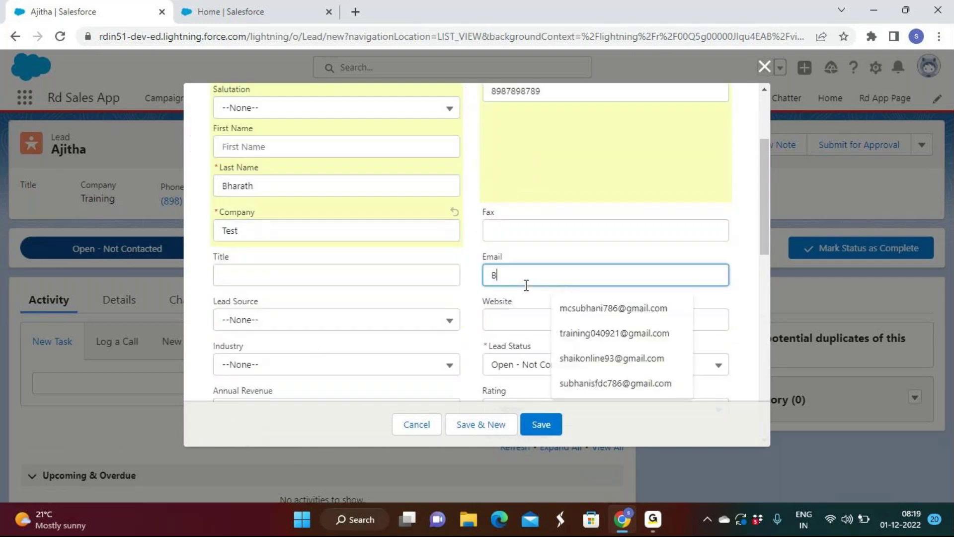
{"action": "type", "text": "Bharath"}
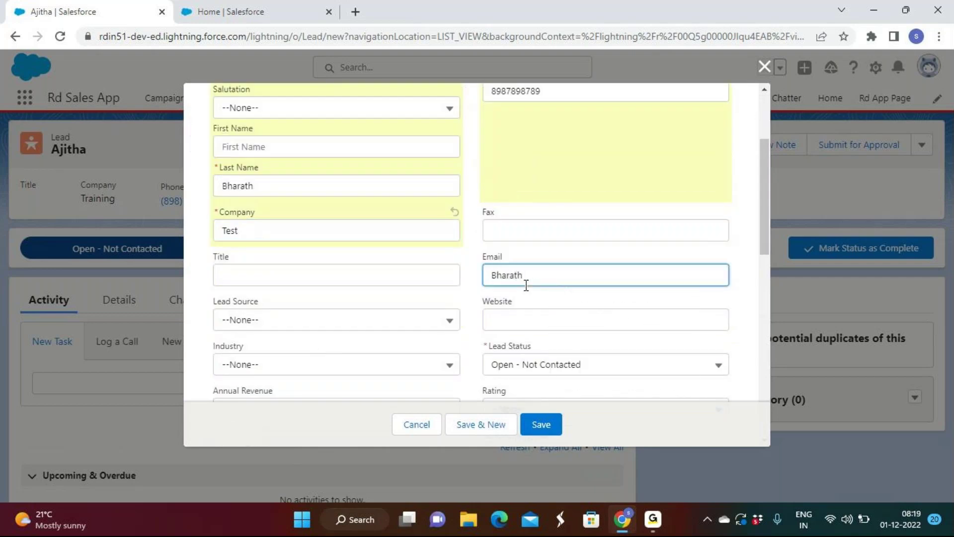
{"action": "type", "text": "@test.in"}
{"action": "left_click", "coordinate": [338, 328]}
{"action": "left_click", "coordinate": [269, 395]}
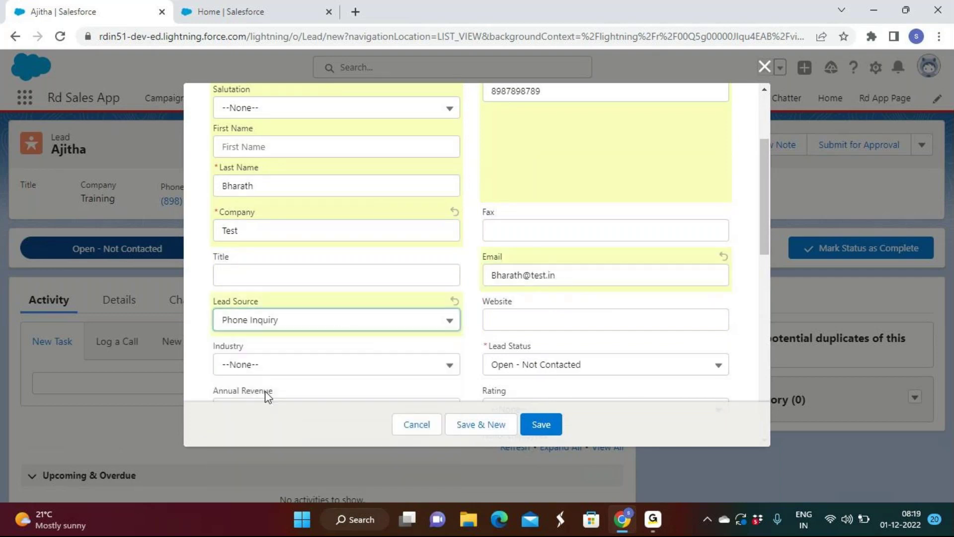
{"action": "left_click", "coordinate": [271, 365]}
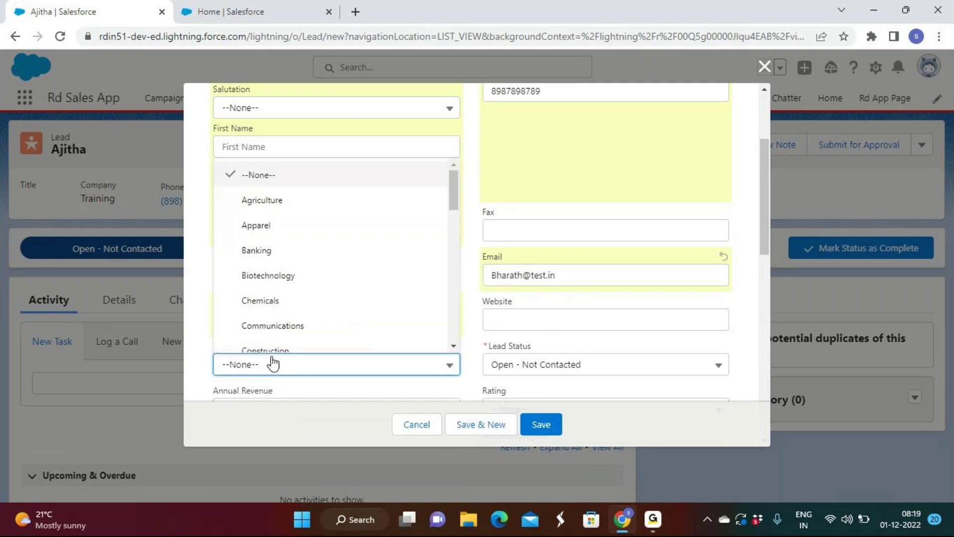
{"action": "left_click", "coordinate": [261, 225]}
{"action": "left_click", "coordinate": [499, 427]}
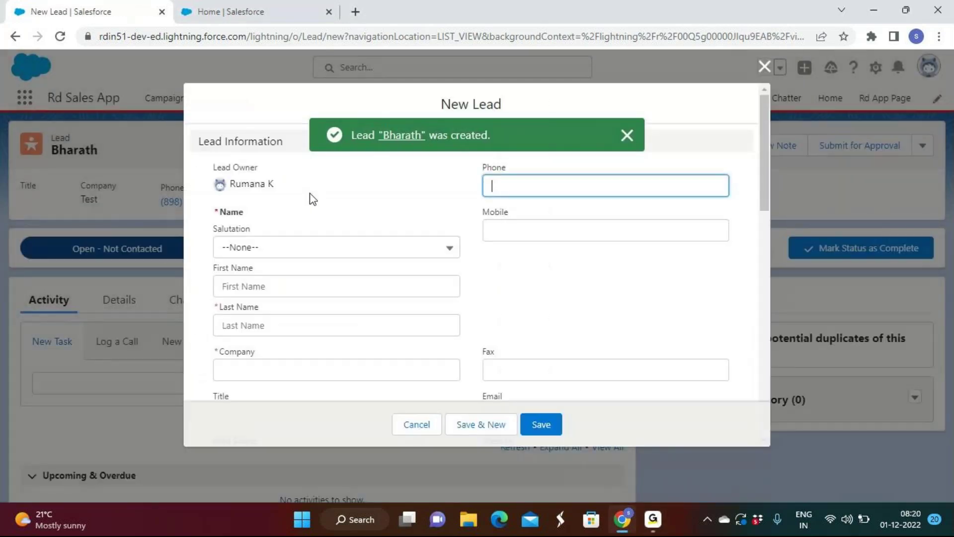
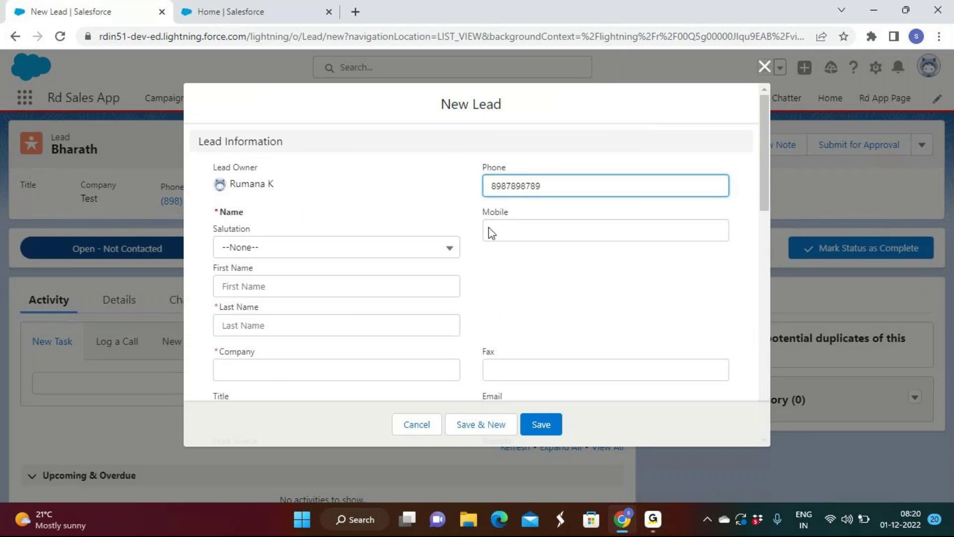
Enter the third lead's phone, mobile, last name, company XYZ and email address
{"action": "left_click", "coordinate": [516, 234]}
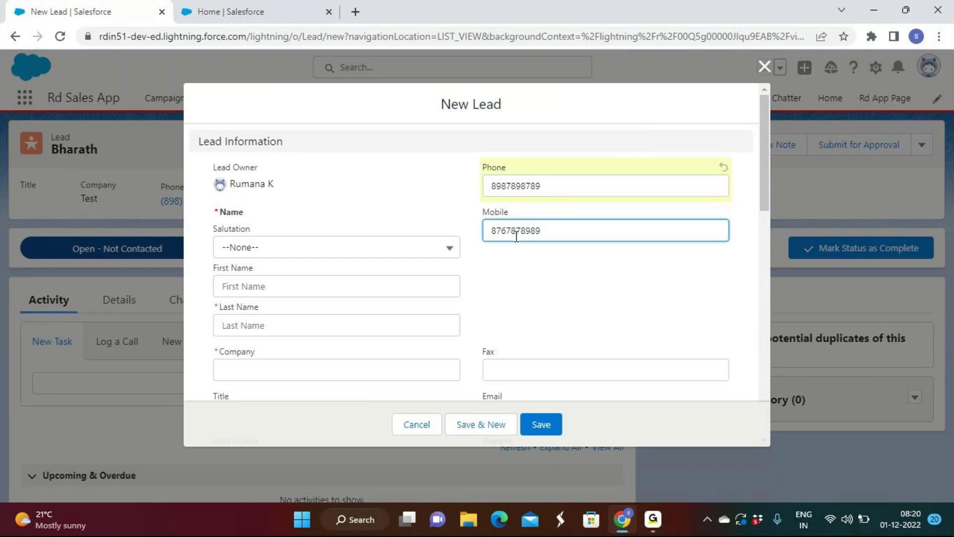
{"action": "left_click", "coordinate": [253, 328]}
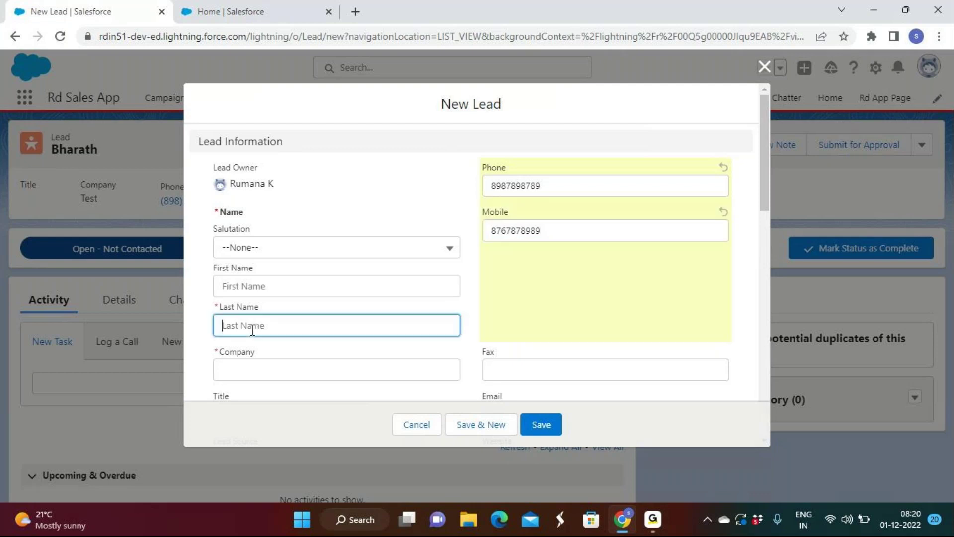
{"action": "type", "text": "Yasira"}
{"action": "key", "text": "Tab"}
{"action": "key", "text": "Tab"}
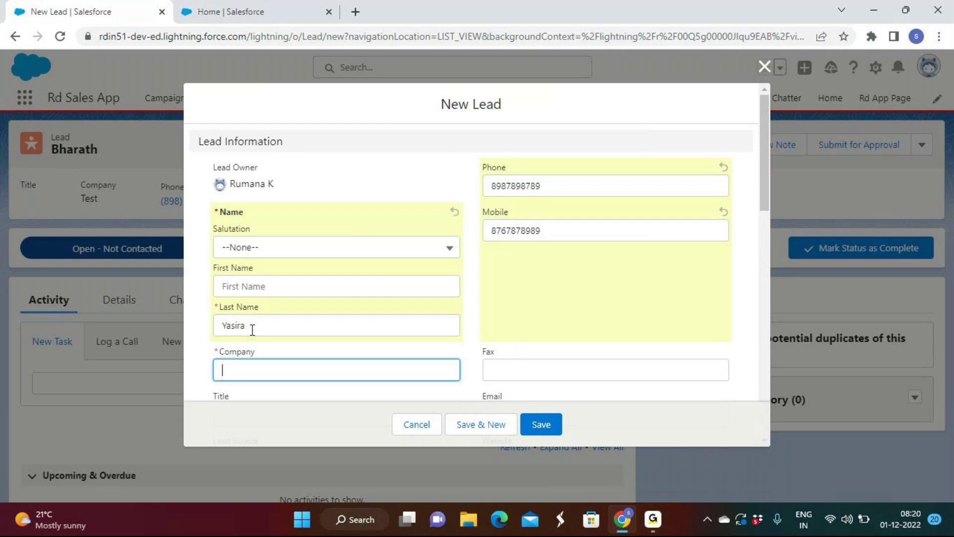
{"action": "type", "text": "XYZ"}
{"action": "key", "text": "Tab"}
{"action": "key", "text": "Tab"}
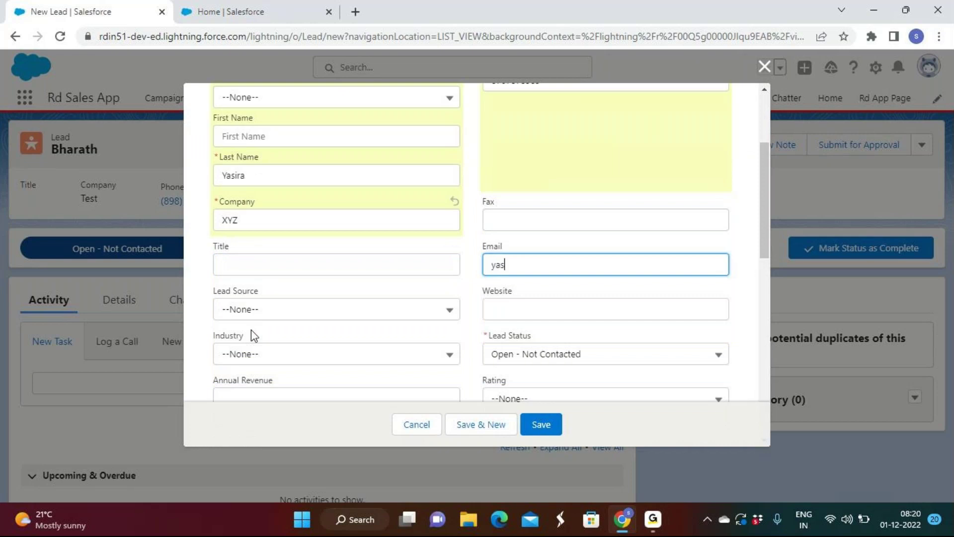
Set Lead Source to Partner Referral and save the lead
{"action": "left_click", "coordinate": [260, 311]}
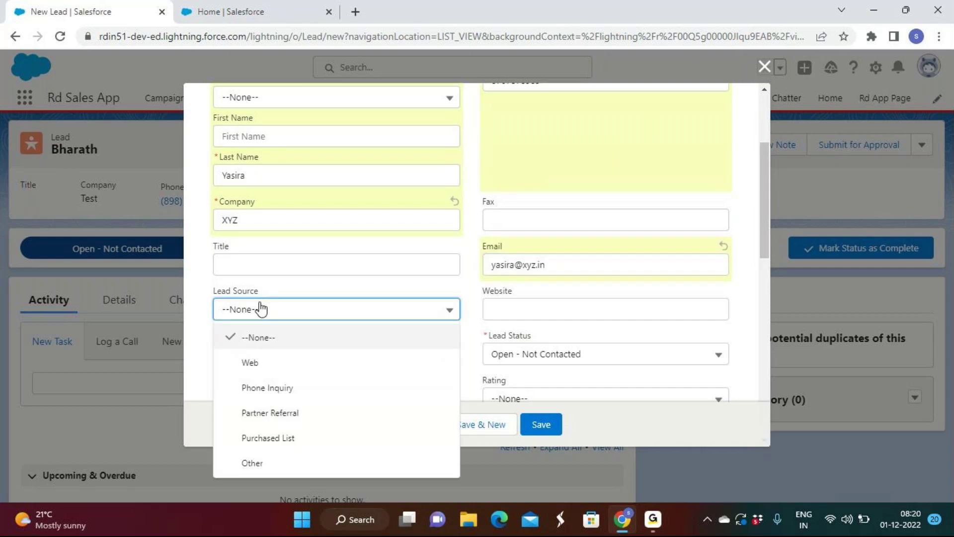
{"action": "left_click", "coordinate": [256, 416]}
{"action": "left_click", "coordinate": [539, 425]}
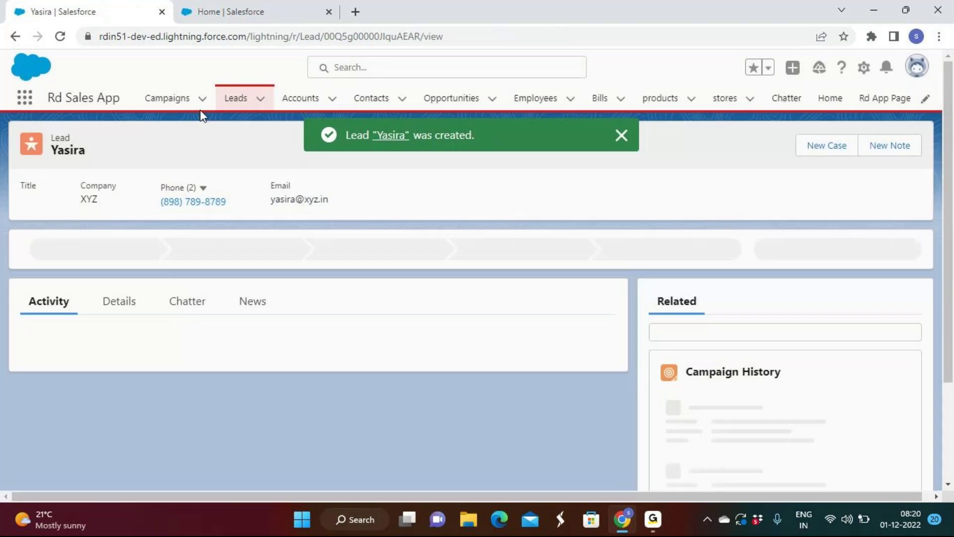
Return to the All Open Leads list and scroll down to the ABC lead
{"action": "left_click", "coordinate": [237, 102]}
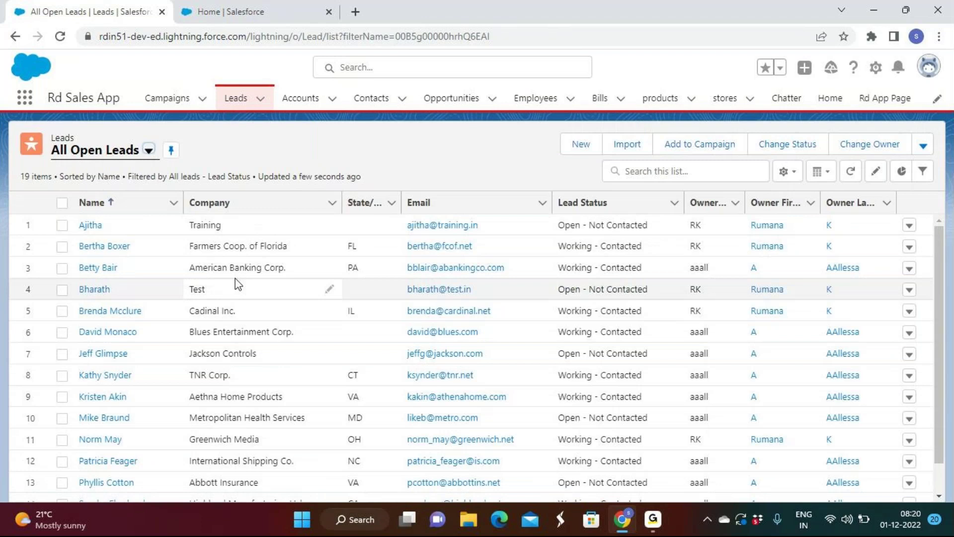
{"action": "left_click", "coordinate": [149, 150]}
{"action": "left_click", "coordinate": [149, 151]}
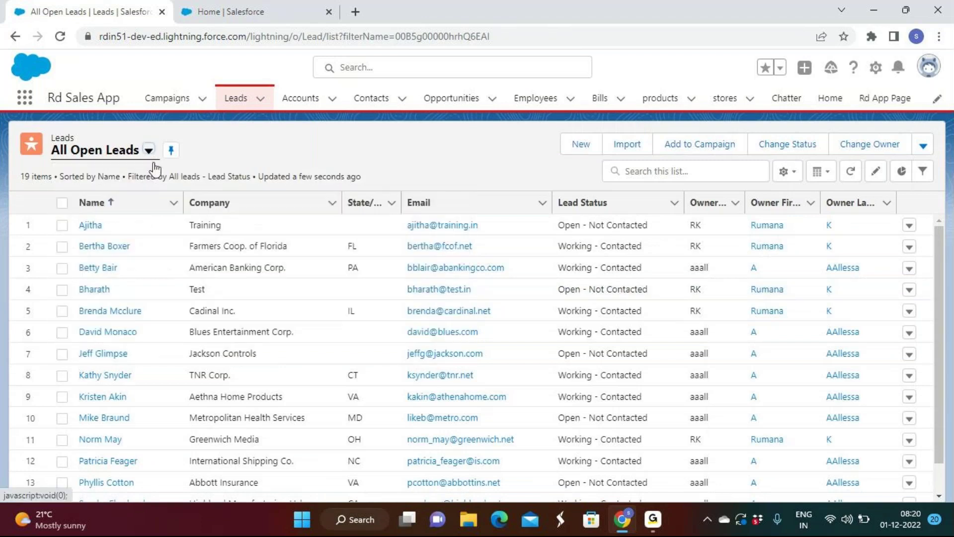
{"action": "left_click", "coordinate": [62, 226]}
{"action": "left_click", "coordinate": [61, 227]}
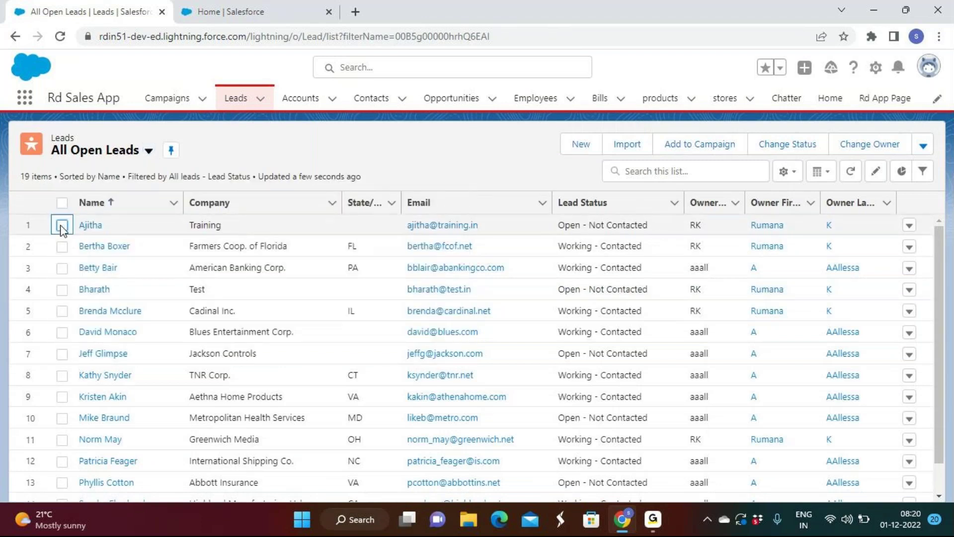
{"action": "scroll", "coordinate": [220, 378], "scroll_direction": "down", "scroll_amount": 2}
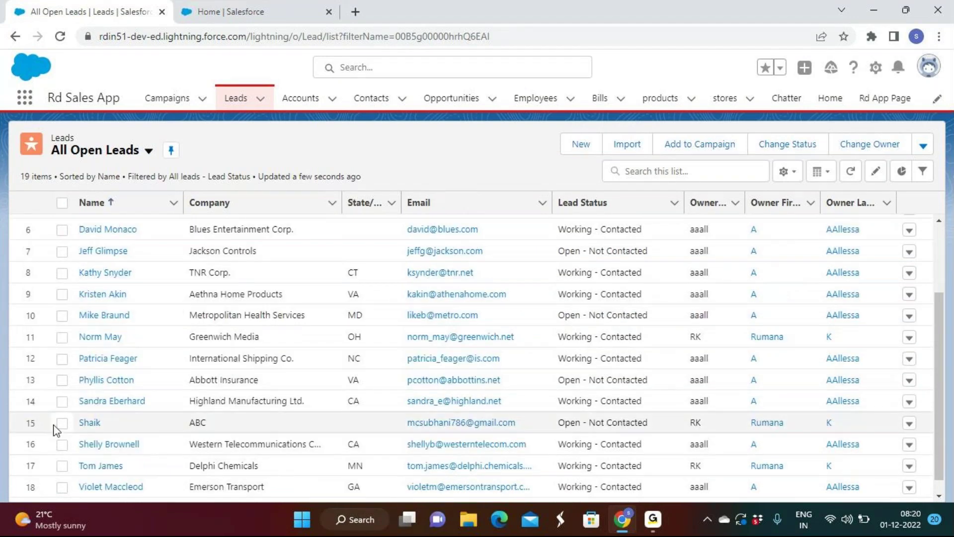
{"action": "scroll", "coordinate": [100, 433], "scroll_direction": "down", "scroll_amount": 1}
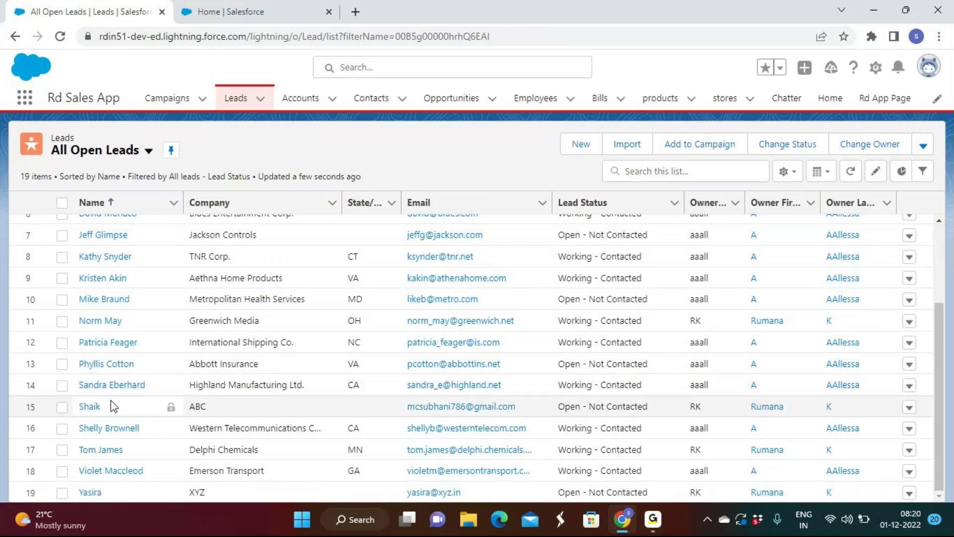
Add the ABC lead in row 15 to the Advertisement campaign, then open the List Views menu
{"action": "left_click", "coordinate": [62, 407]}
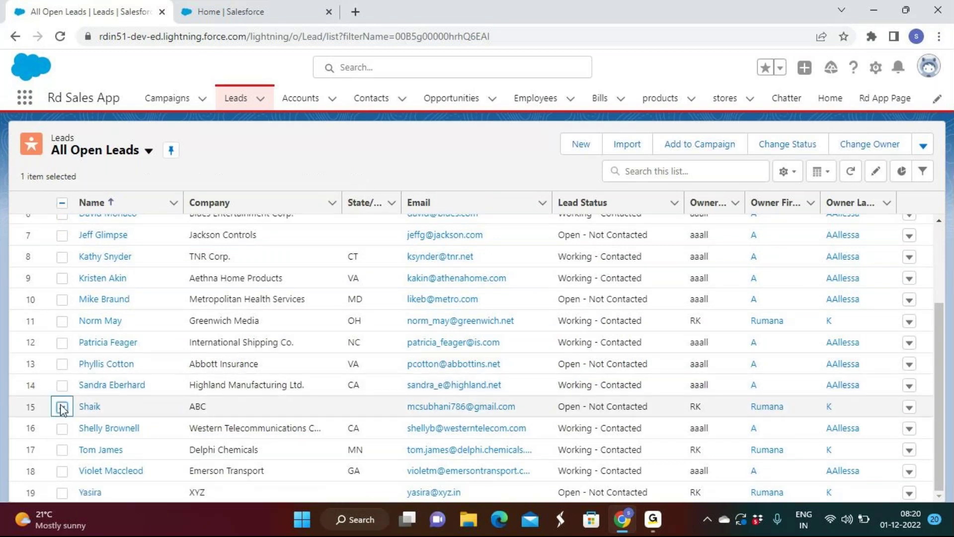
{"action": "left_click", "coordinate": [699, 145]}
{"action": "left_click", "coordinate": [443, 211]}
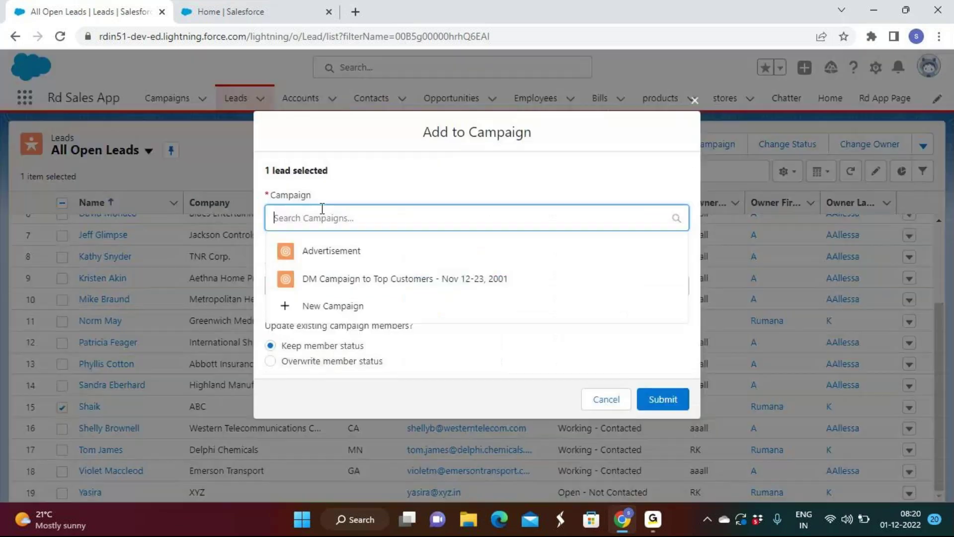
{"action": "left_click", "coordinate": [330, 249]}
{"action": "left_click", "coordinate": [672, 411]}
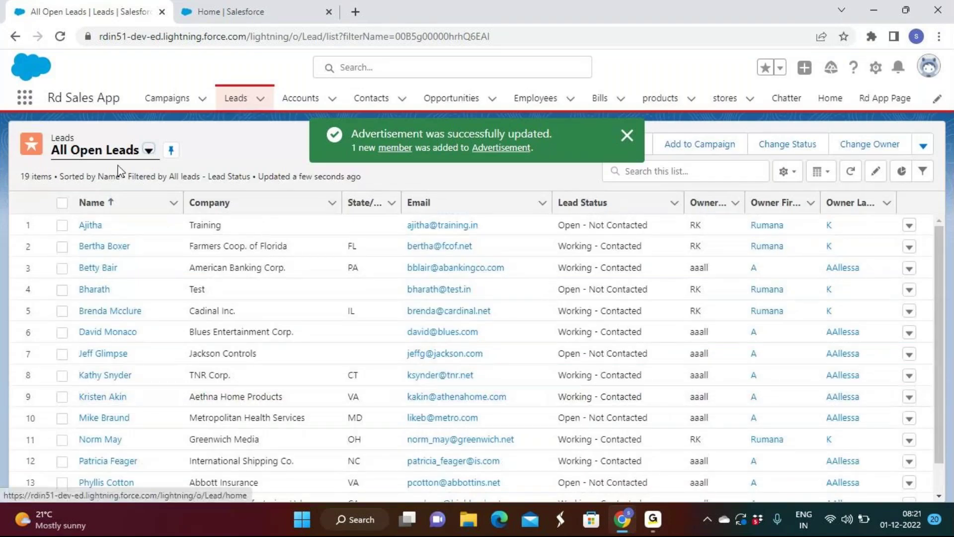
{"action": "left_click", "coordinate": [148, 150]}
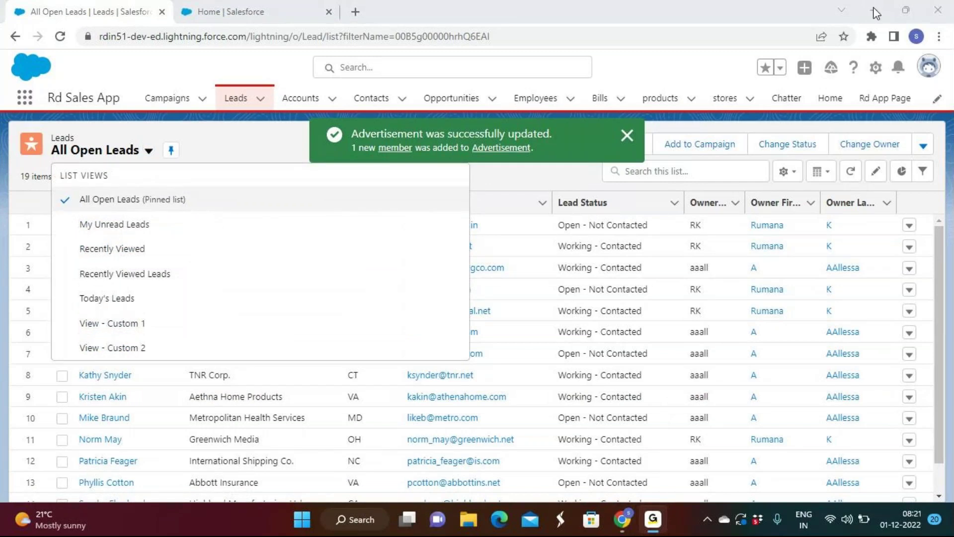
Switch to Today's Leads, select all three leads and add them to the Advertisement campaign
{"action": "left_click", "coordinate": [111, 302]}
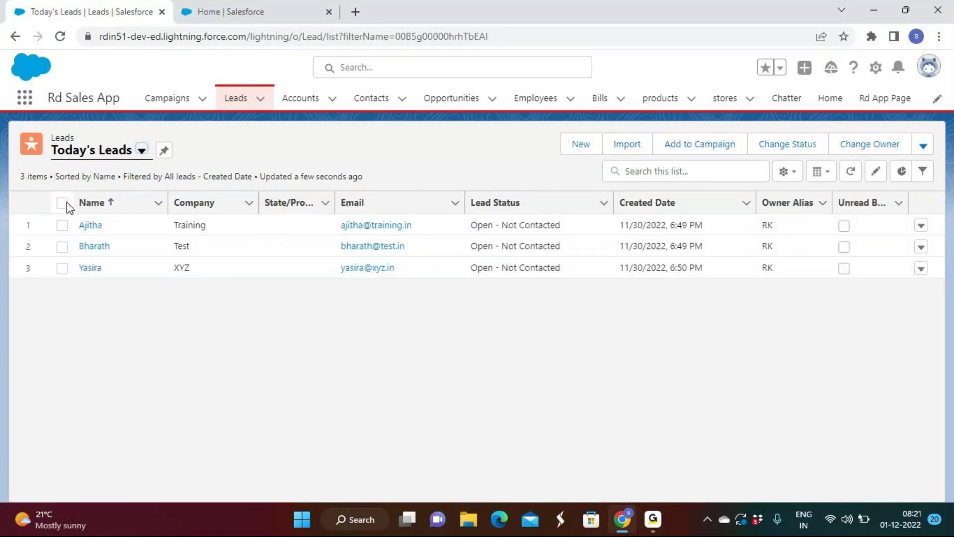
{"action": "left_click", "coordinate": [63, 202]}
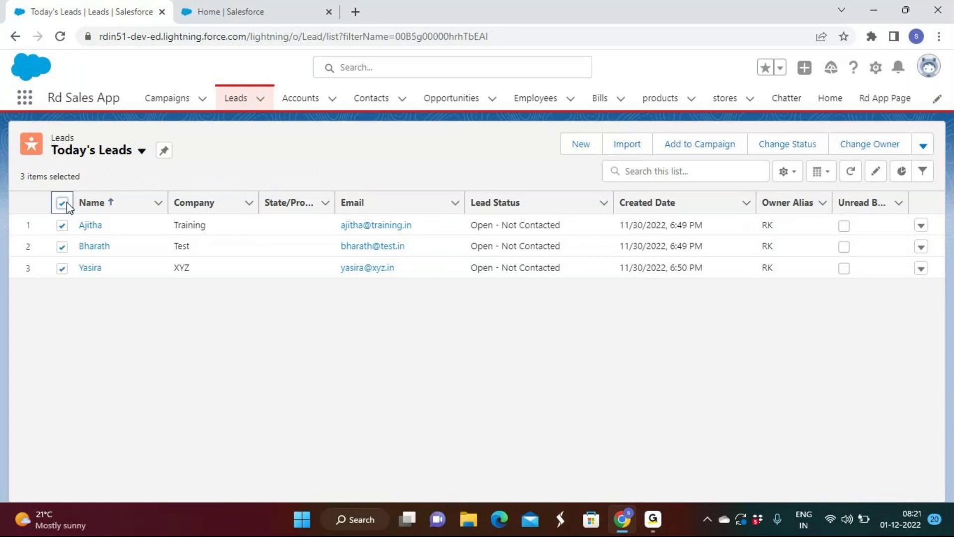
{"action": "left_click", "coordinate": [653, 519]}
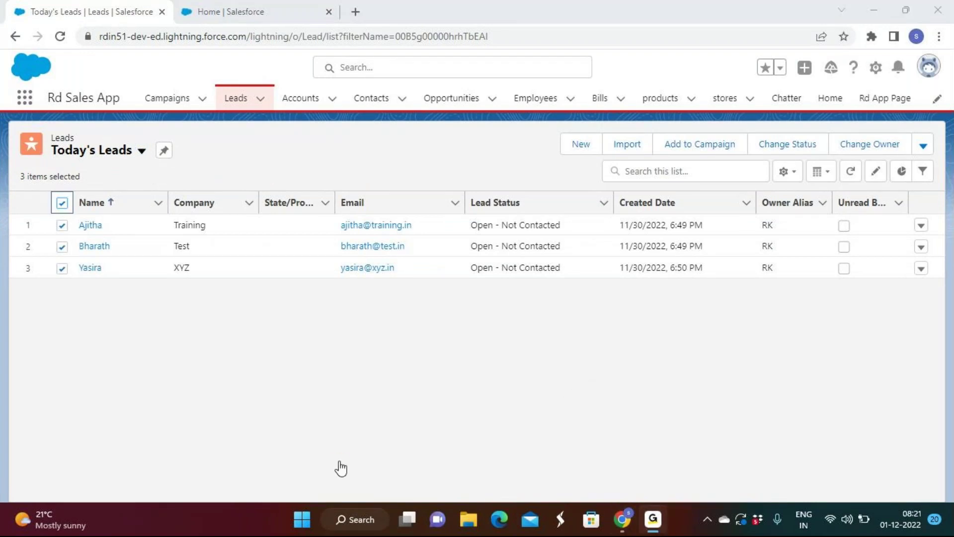
{"action": "left_click", "coordinate": [869, 14]}
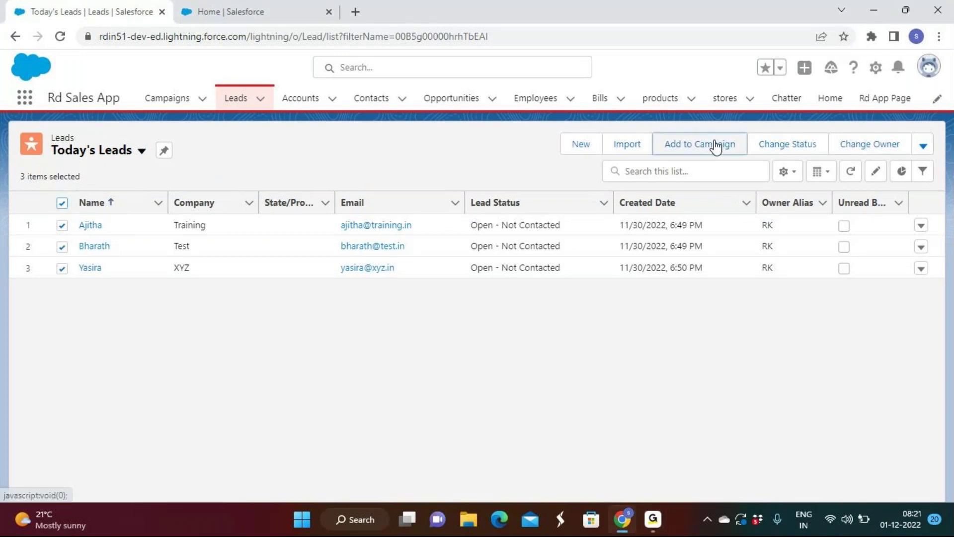
{"action": "left_click", "coordinate": [716, 145]}
{"action": "left_click", "coordinate": [391, 221]}
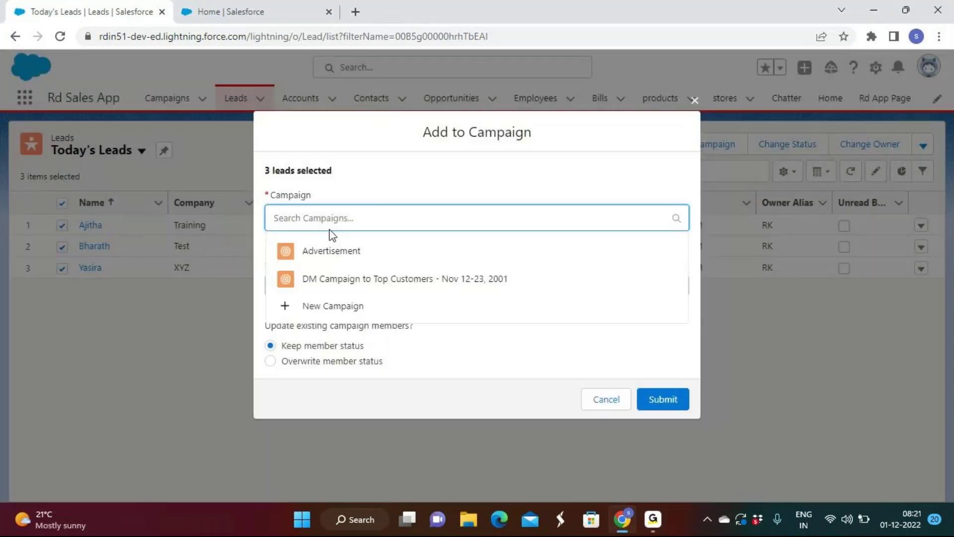
{"action": "left_click", "coordinate": [342, 262]}
{"action": "left_click", "coordinate": [677, 399]}
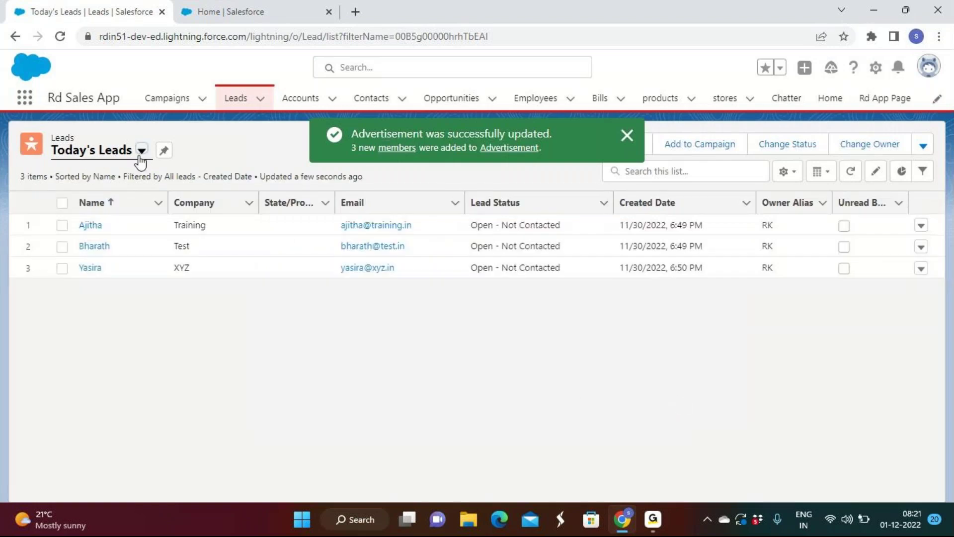
{"action": "left_click", "coordinate": [141, 152]}
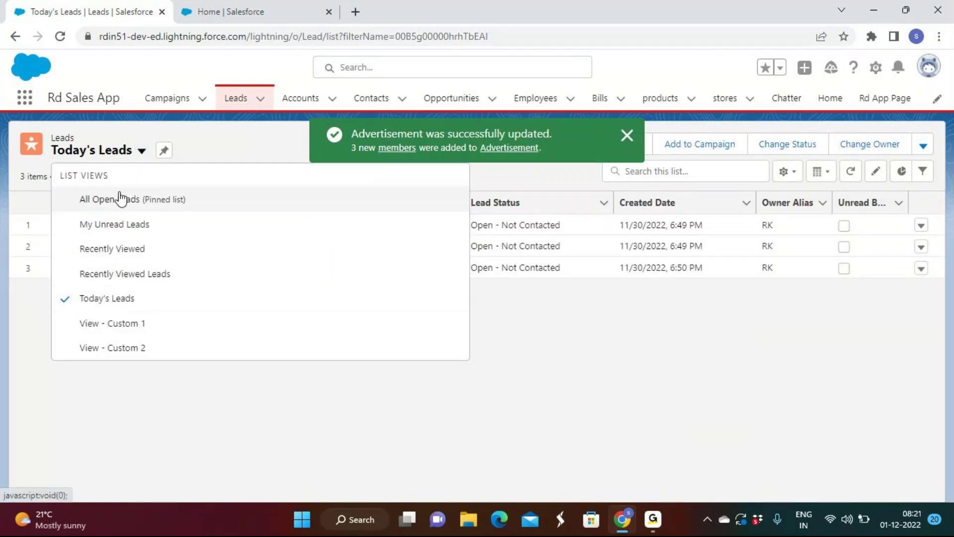
In All Open Leads, change the ABC lead's status to Working - Contacted
{"action": "left_click", "coordinate": [118, 198]}
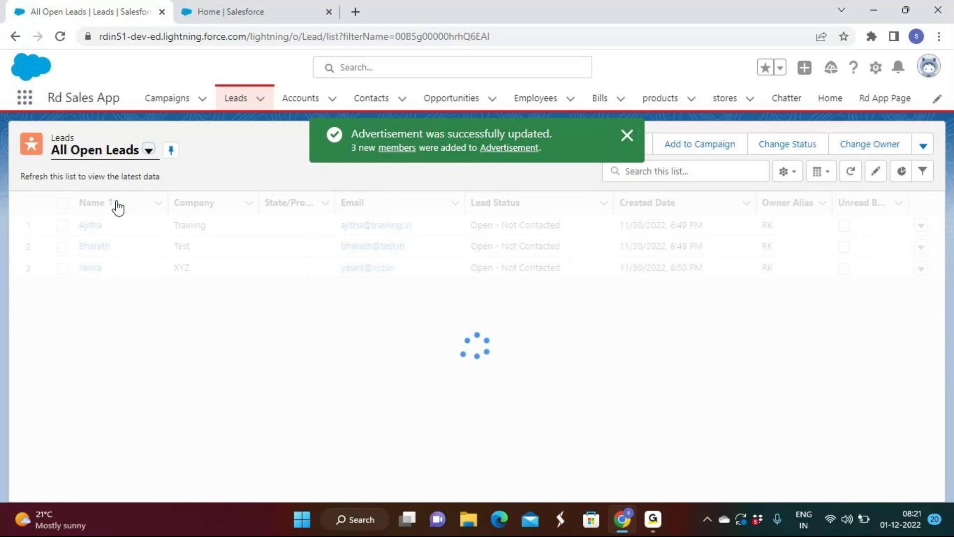
{"action": "scroll", "coordinate": [264, 367], "scroll_direction": "down", "scroll_amount": 3}
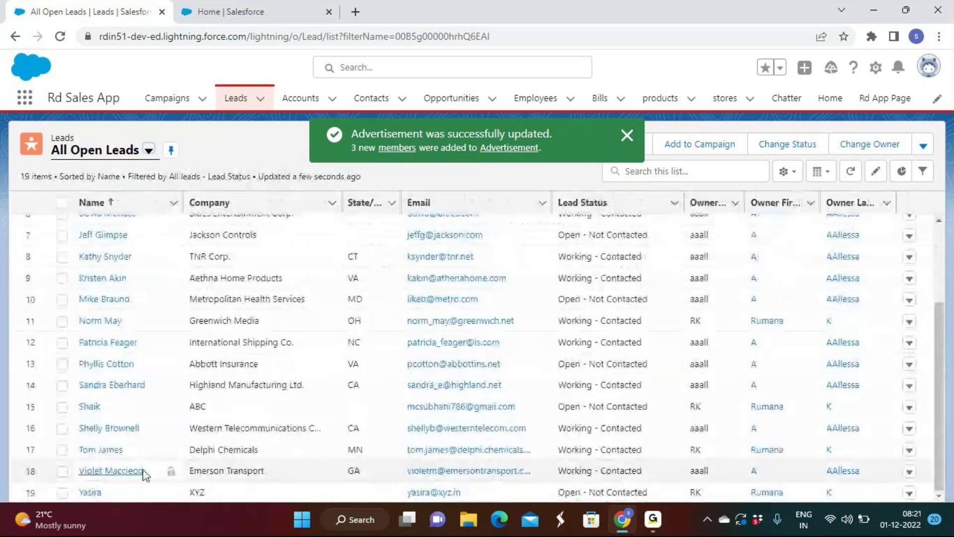
{"action": "left_click", "coordinate": [61, 409]}
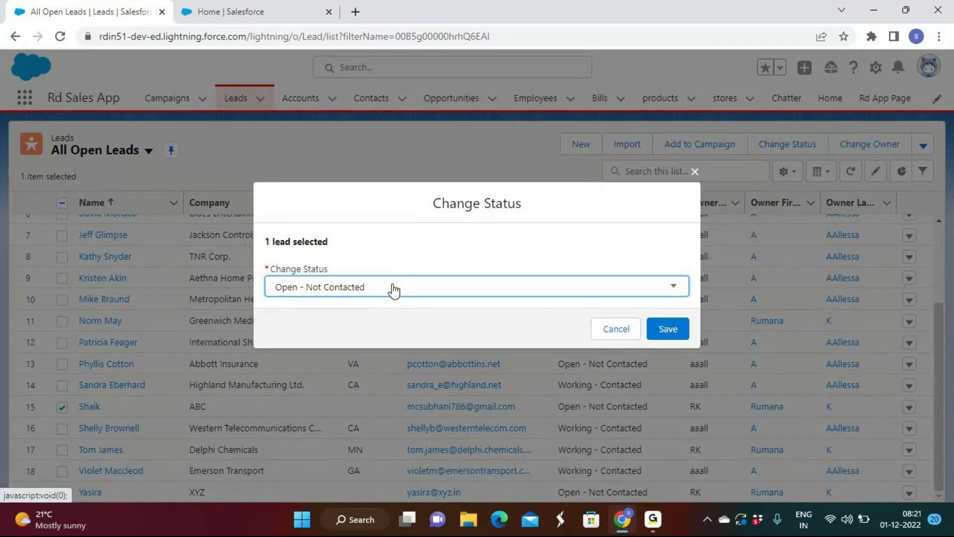
{"action": "left_click", "coordinate": [393, 289]}
{"action": "left_click", "coordinate": [398, 241]}
{"action": "left_click", "coordinate": [668, 328]}
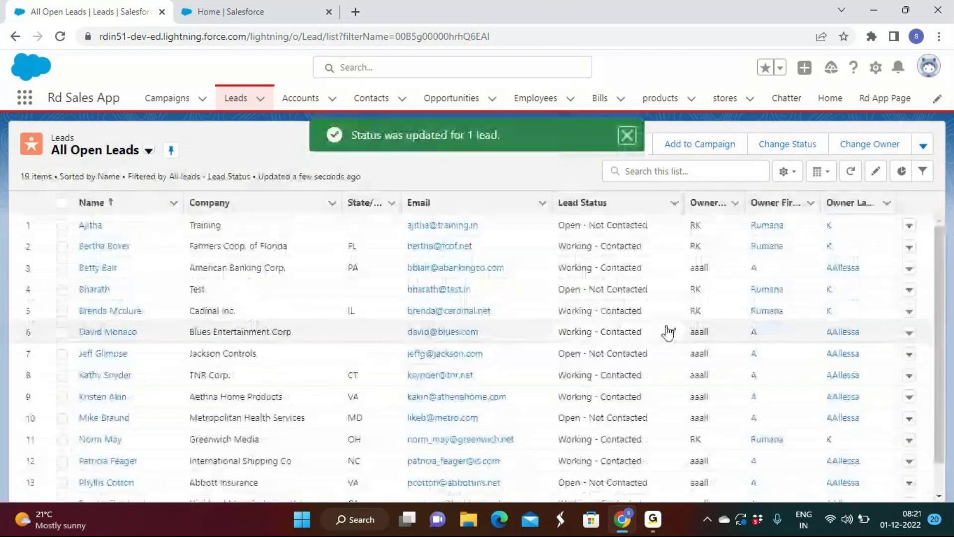
Switch to Today's Leads and set all three leads to Working - Contacted
{"action": "left_click", "coordinate": [124, 152]}
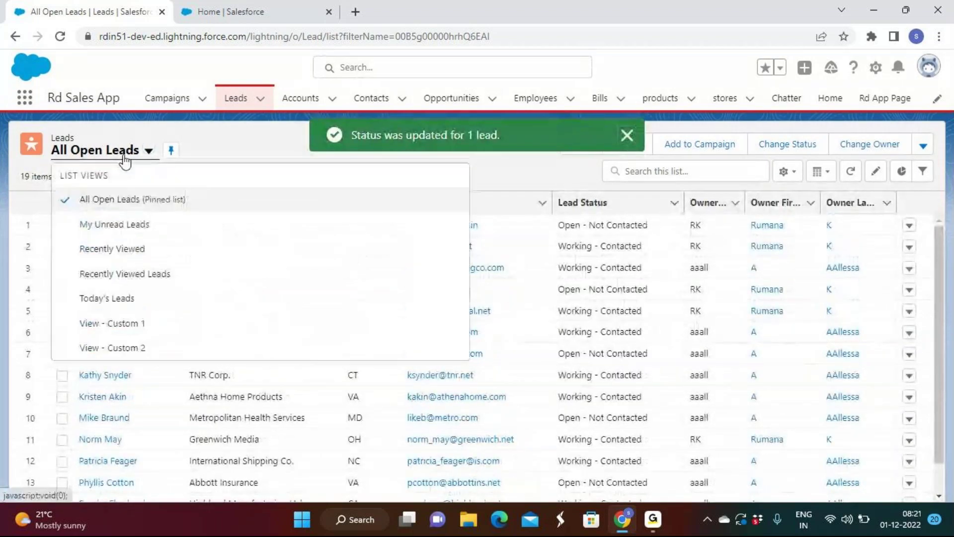
{"action": "left_click", "coordinate": [134, 299]}
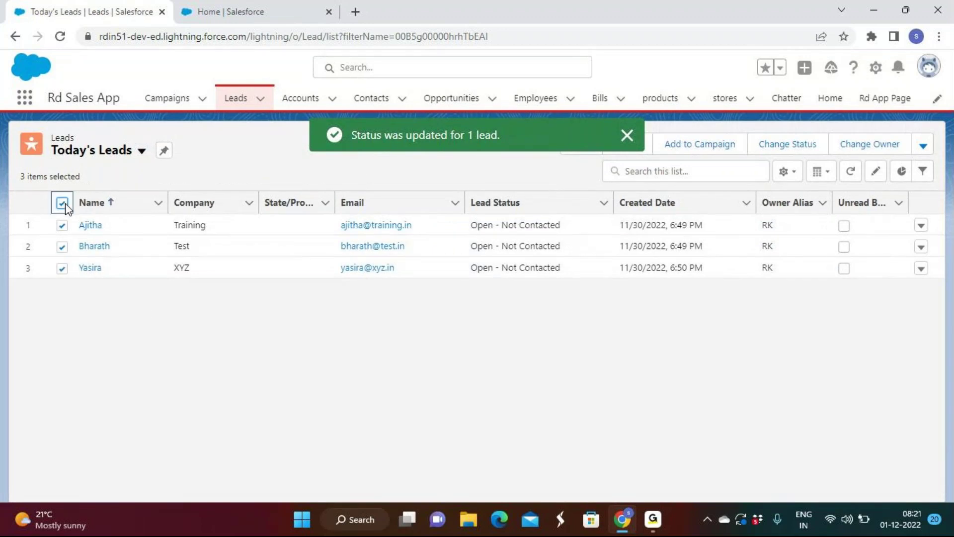
{"action": "left_click", "coordinate": [798, 148]}
{"action": "left_click", "coordinate": [416, 297]}
{"action": "left_click", "coordinate": [341, 239]}
{"action": "left_click", "coordinate": [681, 337]}
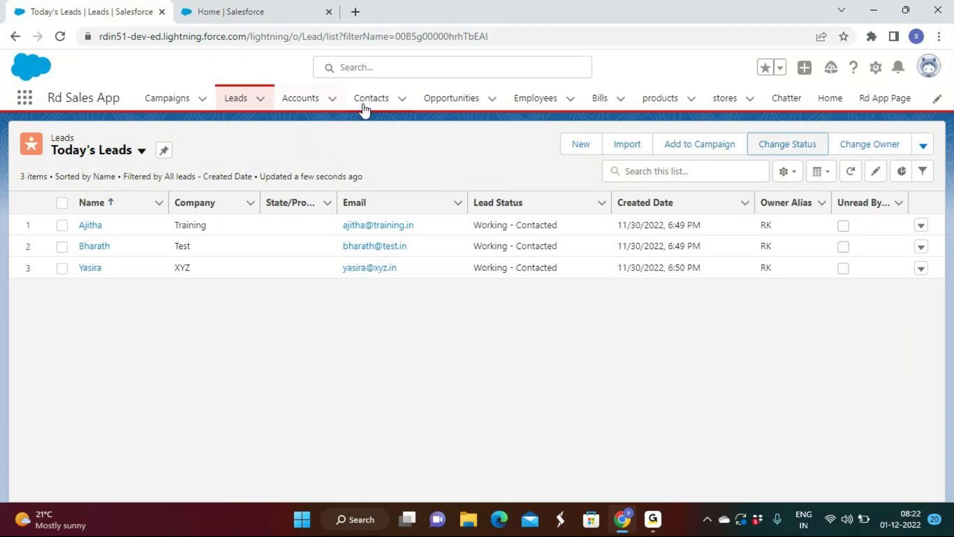
Visit Setup, come back to Leads, and scroll the All Open Leads list to review statuses
{"action": "left_click", "coordinate": [218, 11]}
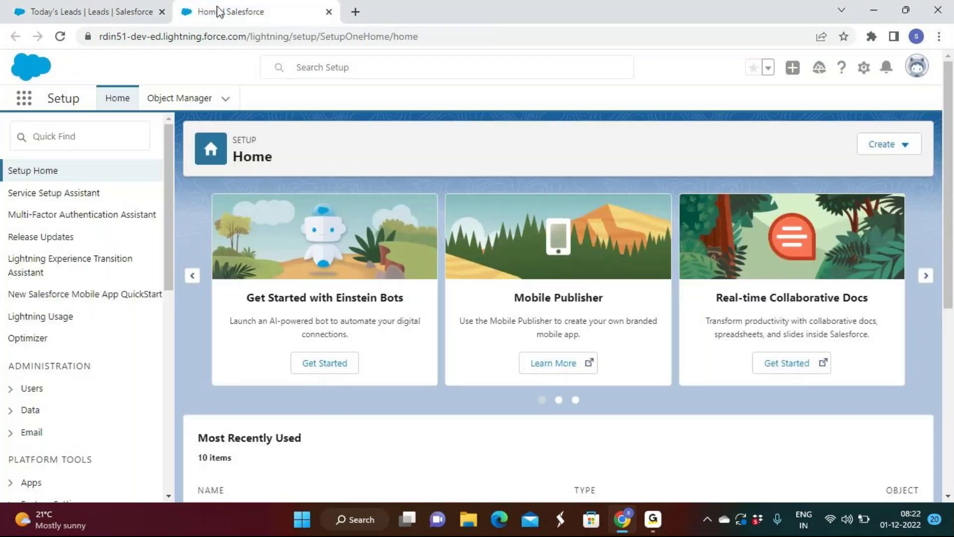
{"action": "left_click", "coordinate": [50, 13]}
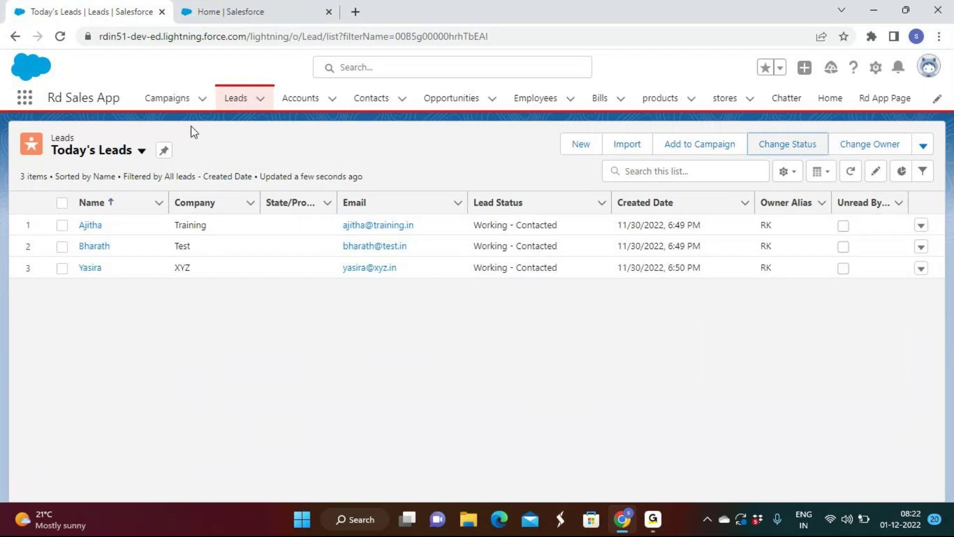
{"action": "left_click", "coordinate": [86, 151]}
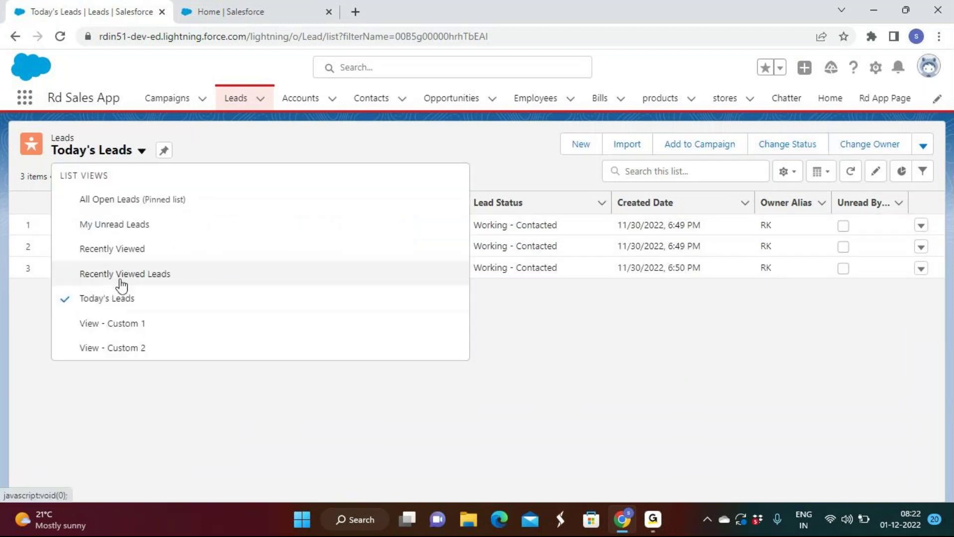
{"action": "left_click", "coordinate": [119, 199]}
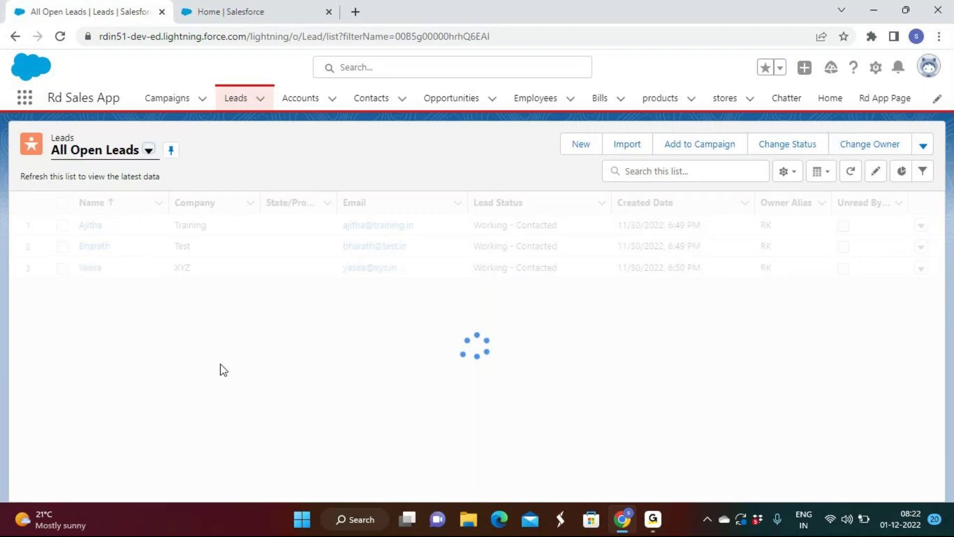
{"action": "scroll", "coordinate": [221, 368], "scroll_direction": "down", "scroll_amount": 1}
{"action": "scroll", "coordinate": [222, 364], "scroll_direction": "down", "scroll_amount": 3}
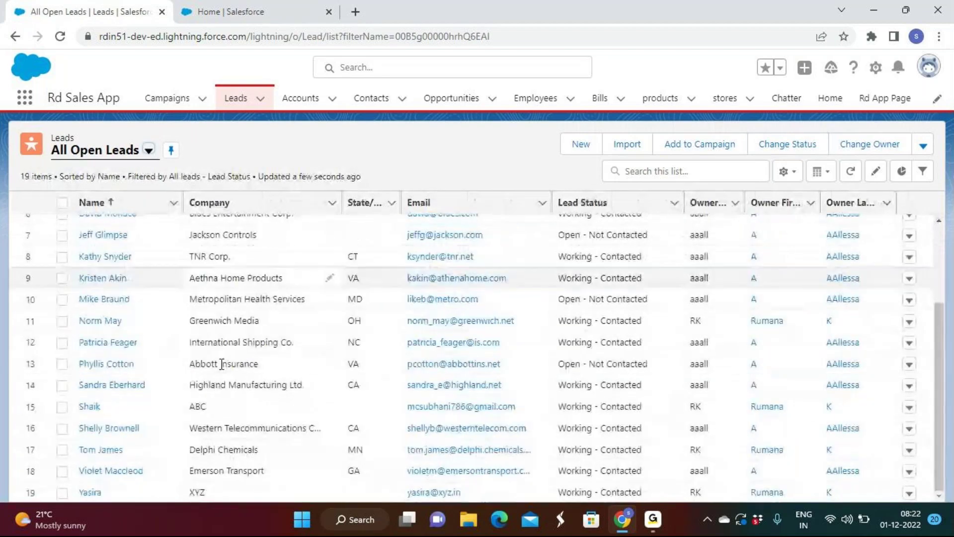
Open the ABC lead's record from row 15 and expand its actions menu
{"action": "left_click", "coordinate": [81, 408]}
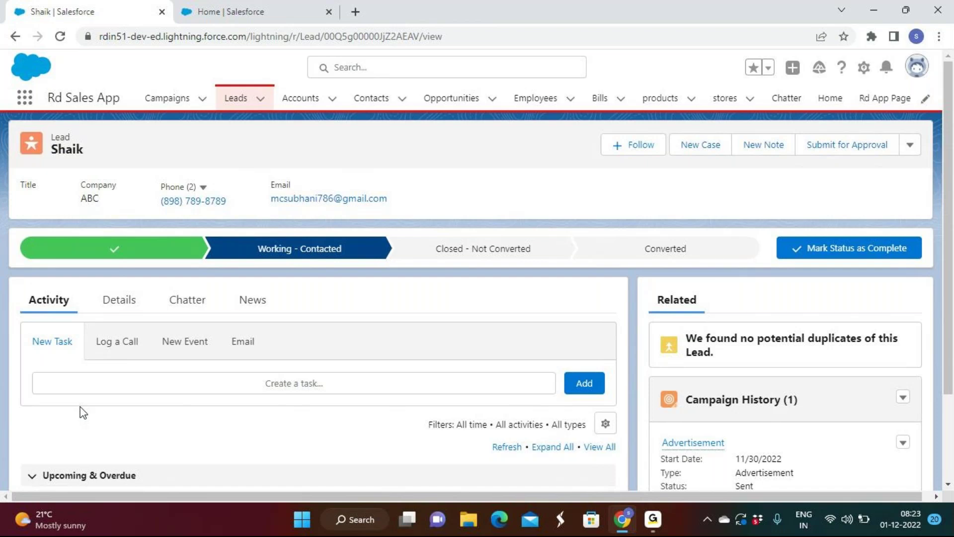
{"action": "left_click", "coordinate": [913, 145]}
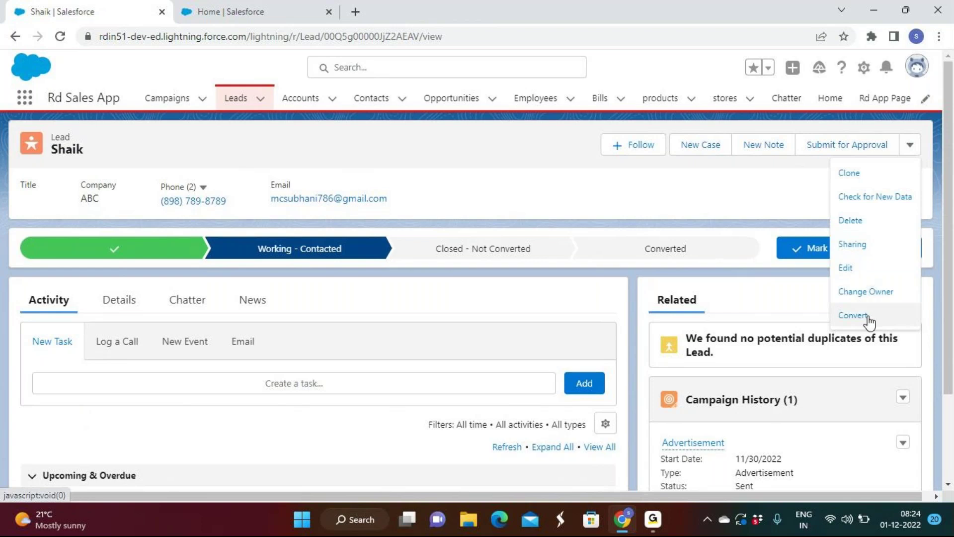
Convert the ABC lead, creating new account ABC, a contact and opportunity ABC-
{"action": "left_click", "coordinate": [853, 315]}
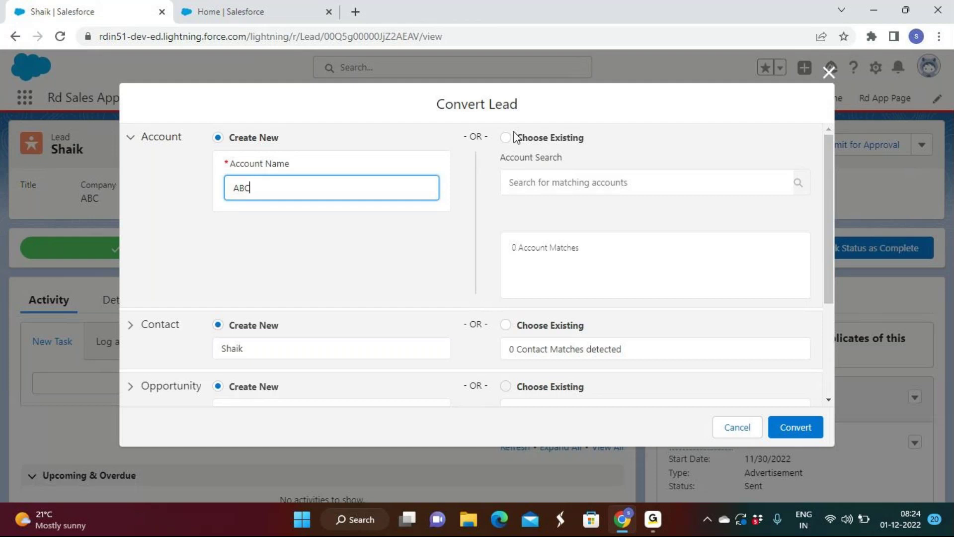
{"action": "scroll", "coordinate": [364, 241], "scroll_direction": "down", "scroll_amount": 3}
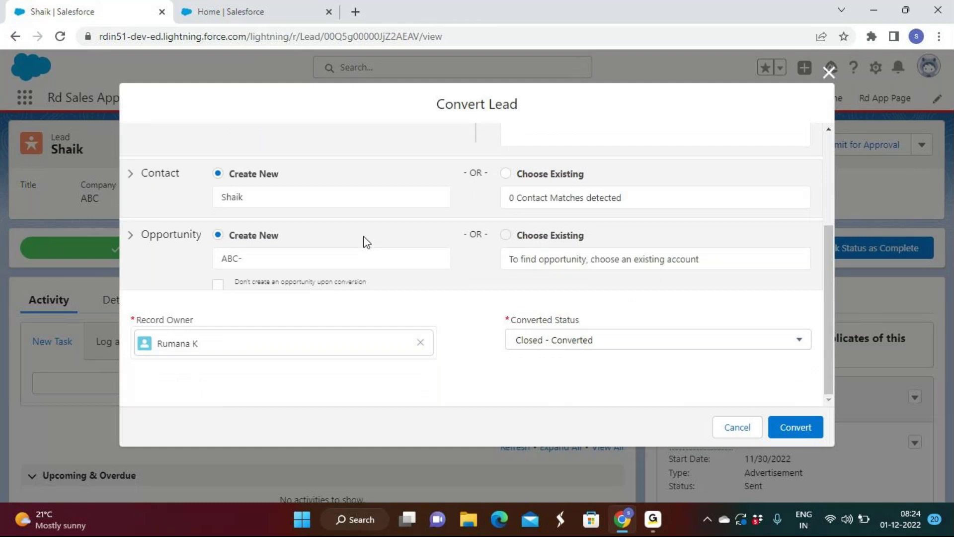
{"action": "scroll", "coordinate": [367, 242], "scroll_direction": "up", "scroll_amount": 3}
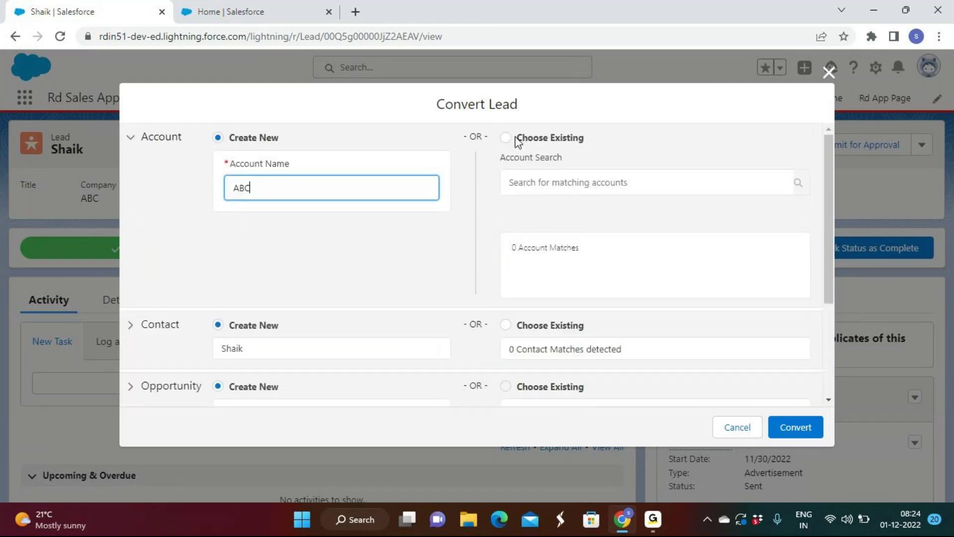
{"action": "left_click", "coordinate": [799, 426]}
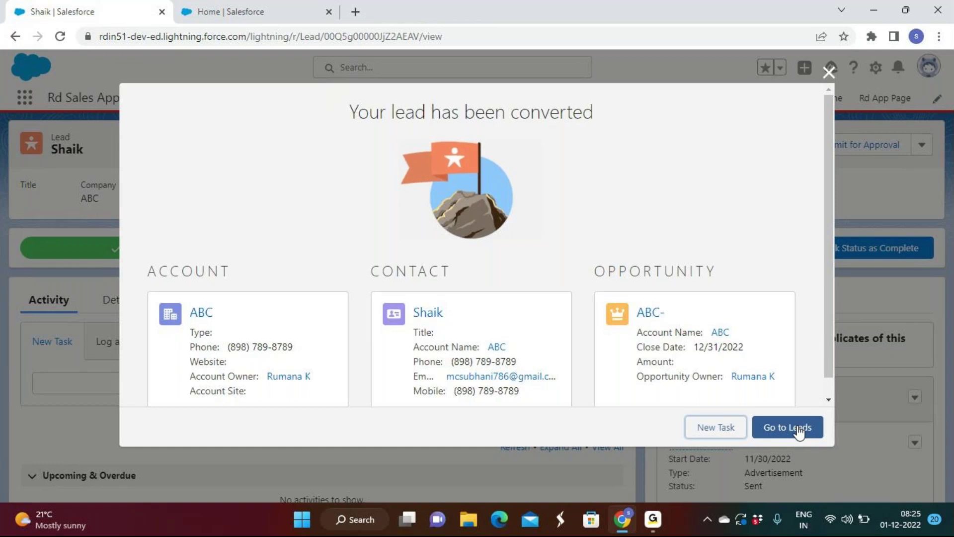
{"action": "left_click", "coordinate": [799, 430]}
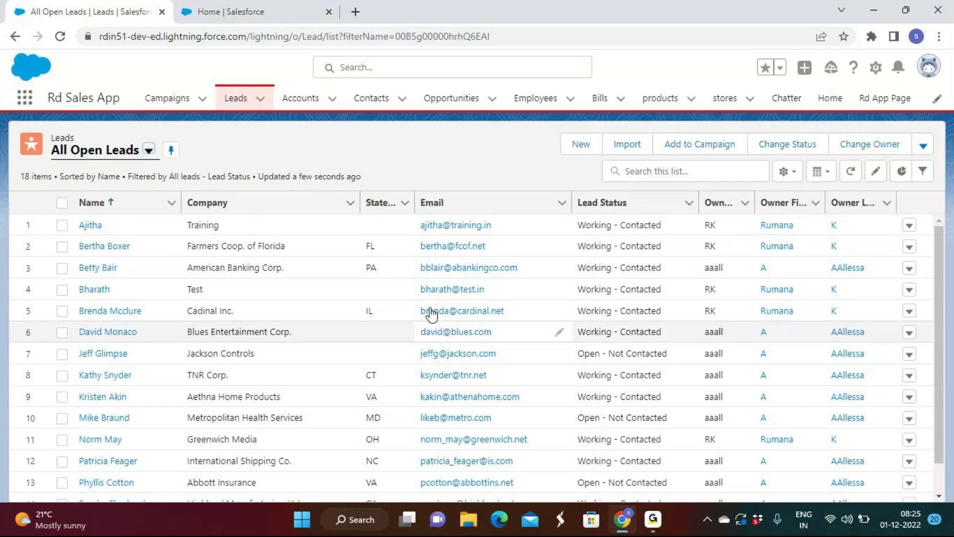
Pin Today's Leads as the default list view and open the Training company's lead
{"action": "left_click", "coordinate": [80, 158]}
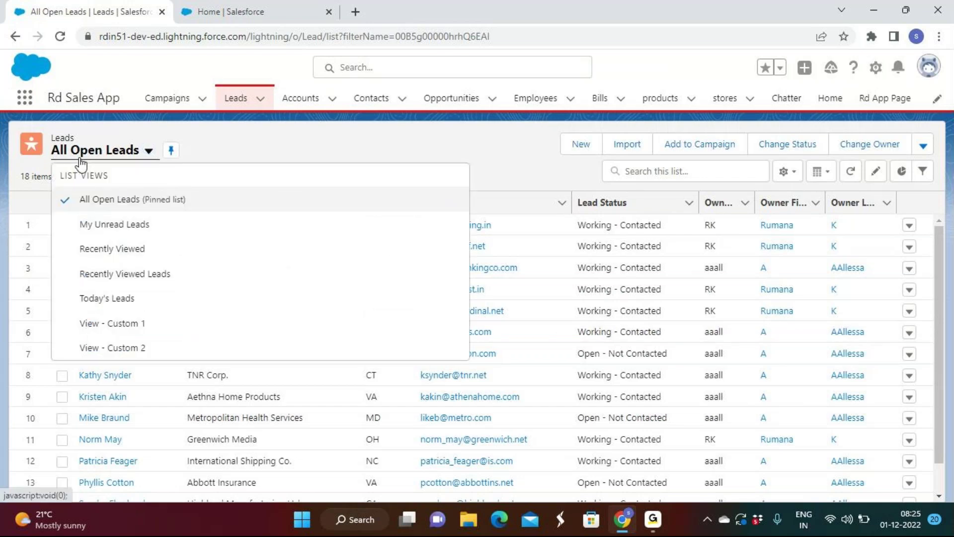
{"action": "left_click", "coordinate": [108, 301]}
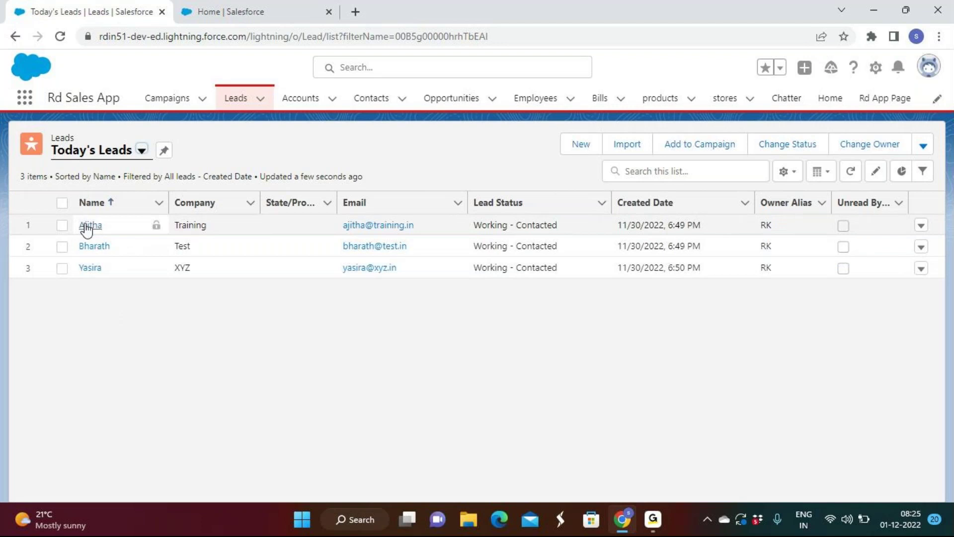
{"action": "left_click", "coordinate": [159, 158]}
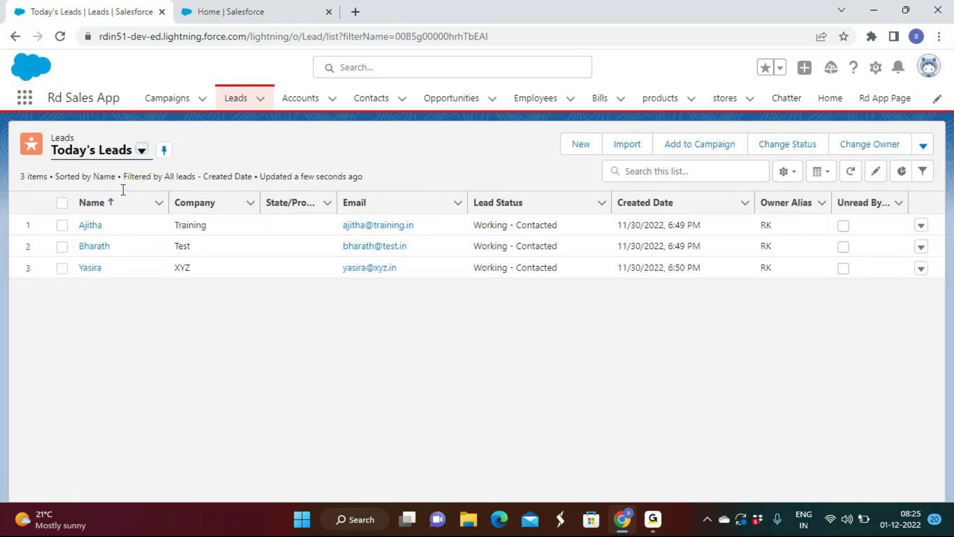
{"action": "left_click", "coordinate": [99, 228]}
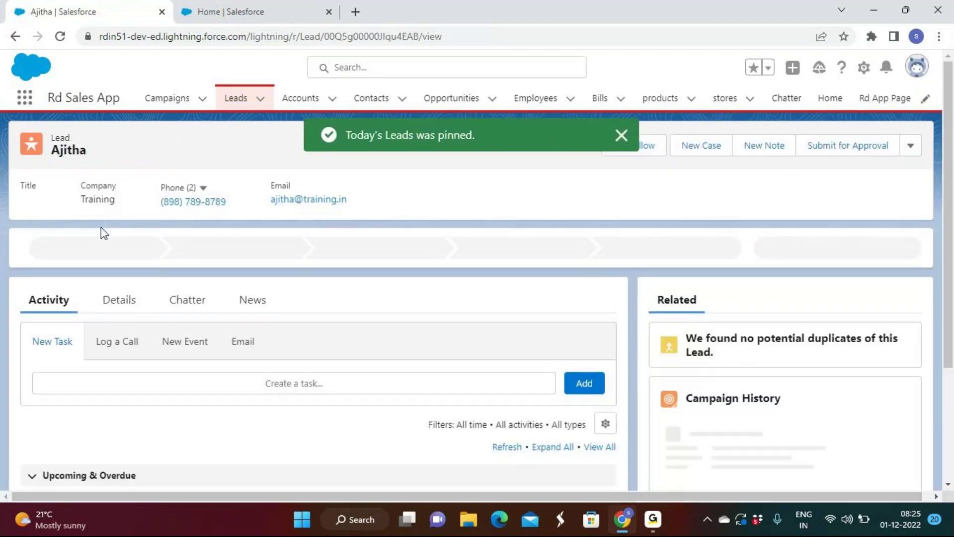
Convert the Training lead into a Training account, contact and Training- opportunity, then return to the leads list
{"action": "left_click", "coordinate": [911, 145]}
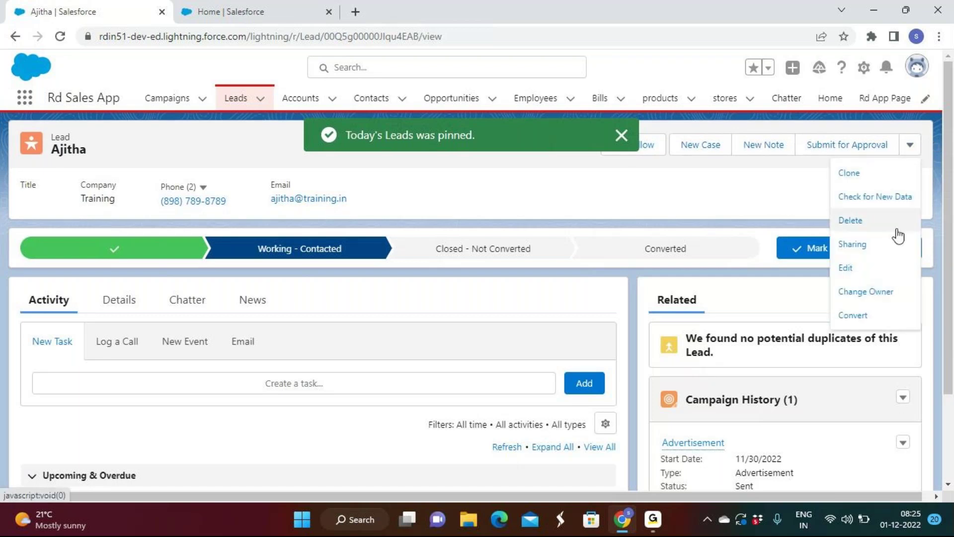
{"action": "left_click", "coordinate": [871, 318]}
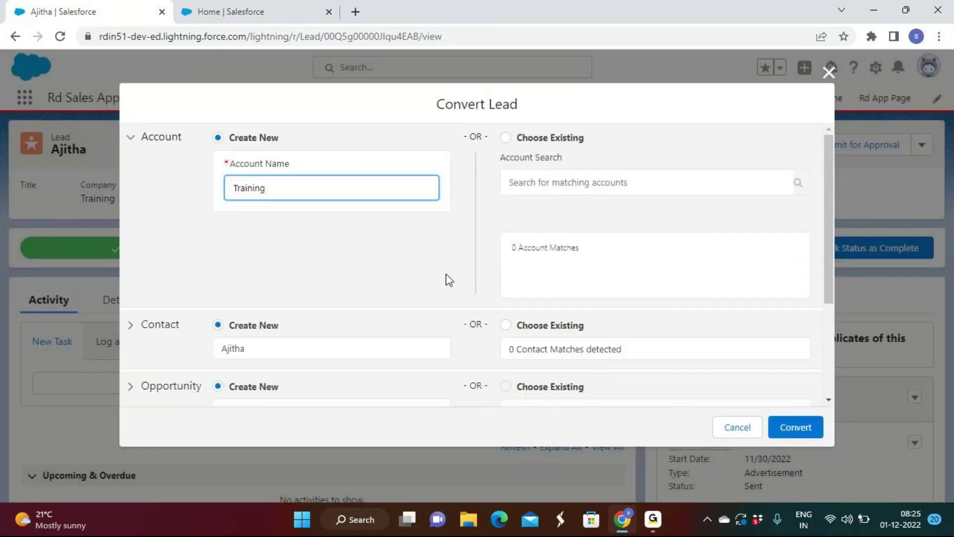
{"action": "scroll", "coordinate": [448, 280], "scroll_direction": "down", "scroll_amount": 3}
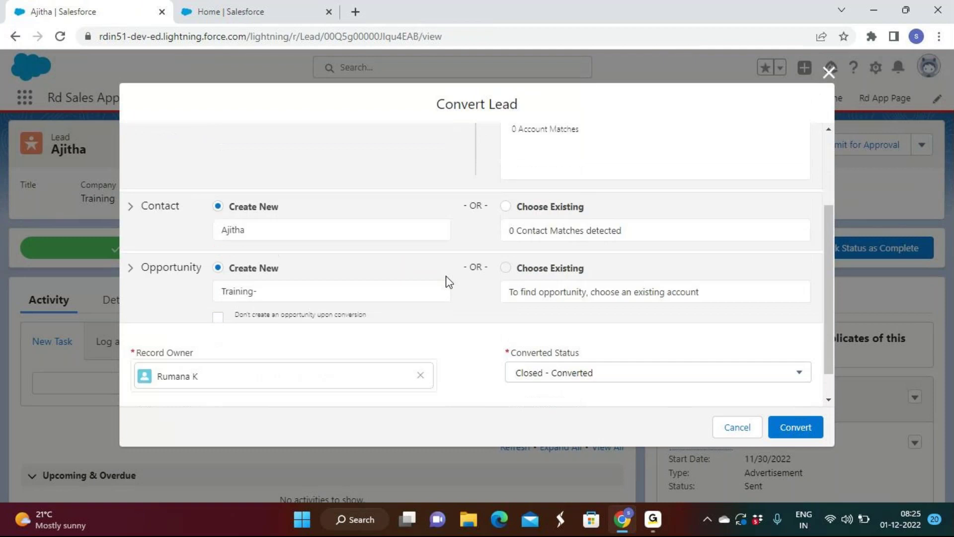
{"action": "left_click", "coordinate": [814, 438]}
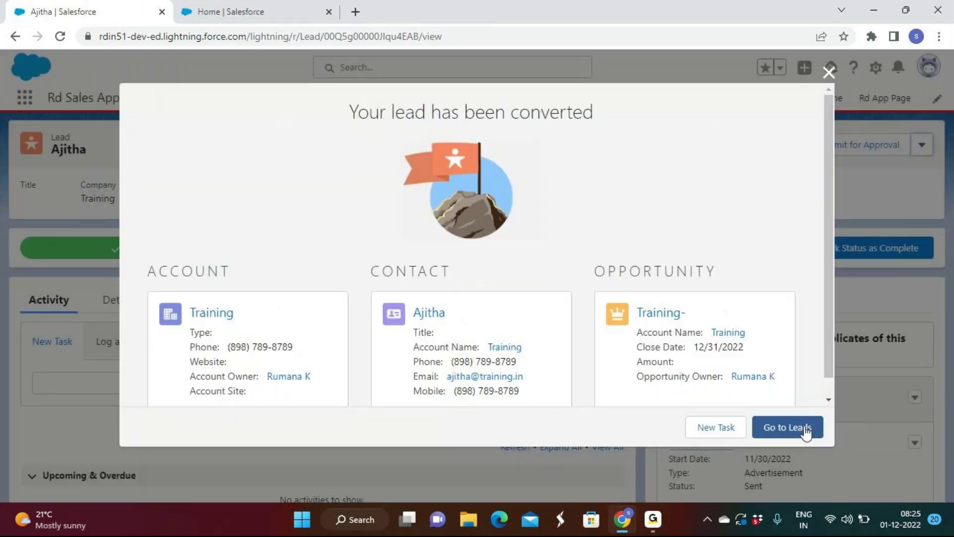
{"action": "left_click", "coordinate": [806, 431]}
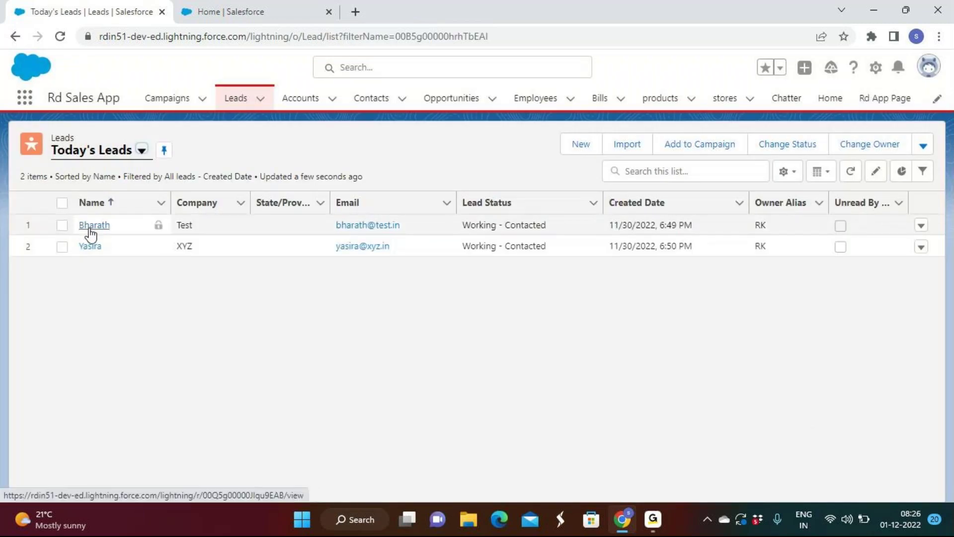
Open the Test lead and convert it into a Test account, contact and Test- opportunity
{"action": "left_click", "coordinate": [90, 228]}
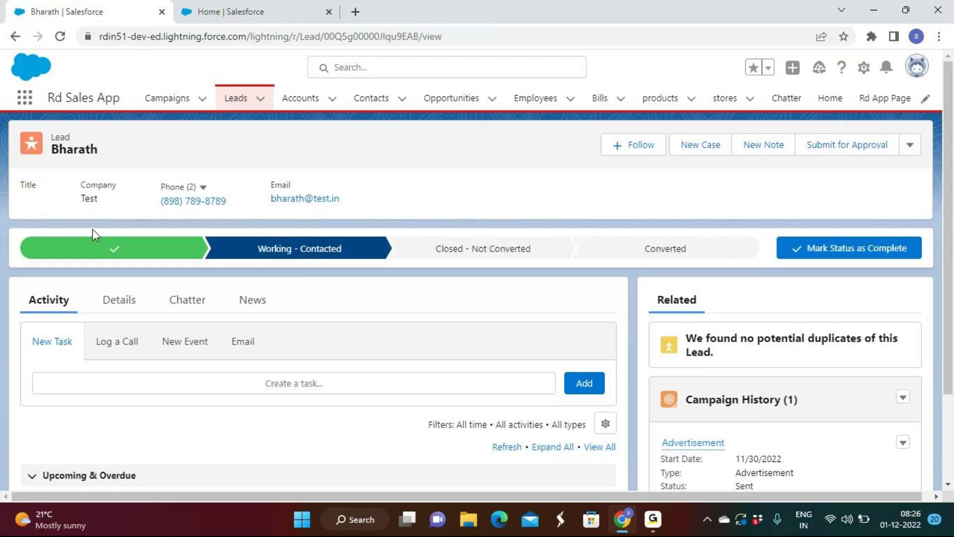
{"action": "left_click", "coordinate": [912, 147]}
{"action": "left_click", "coordinate": [867, 315]}
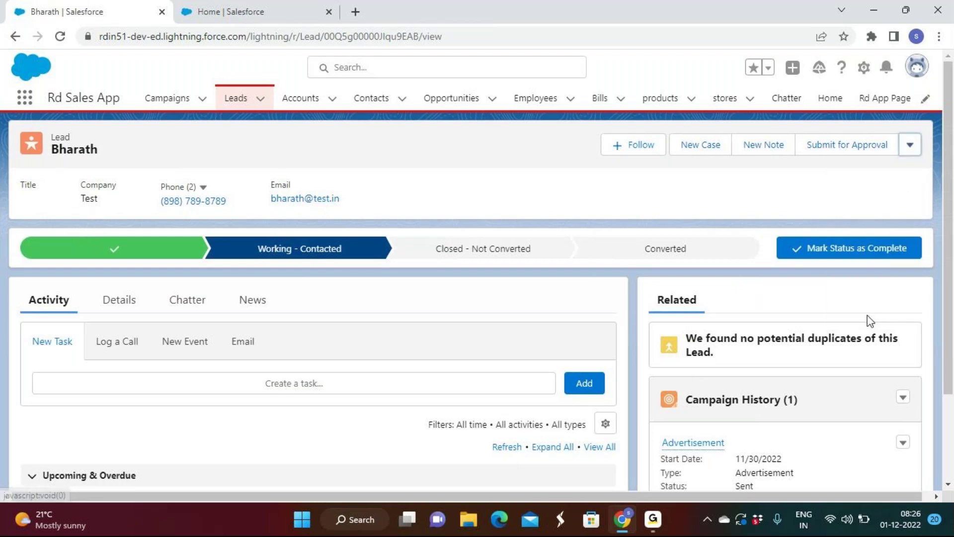
{"action": "left_click", "coordinate": [806, 421]}
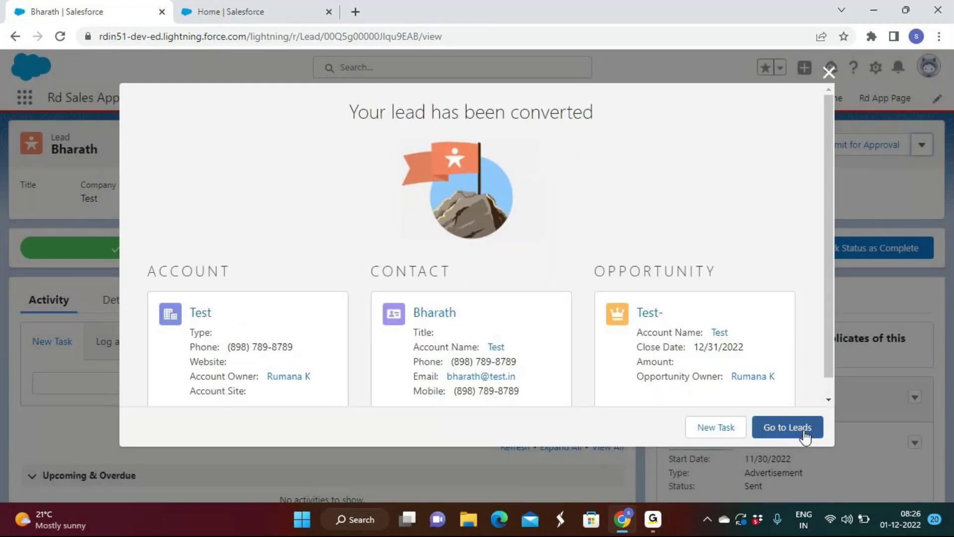
{"action": "left_click", "coordinate": [805, 431]}
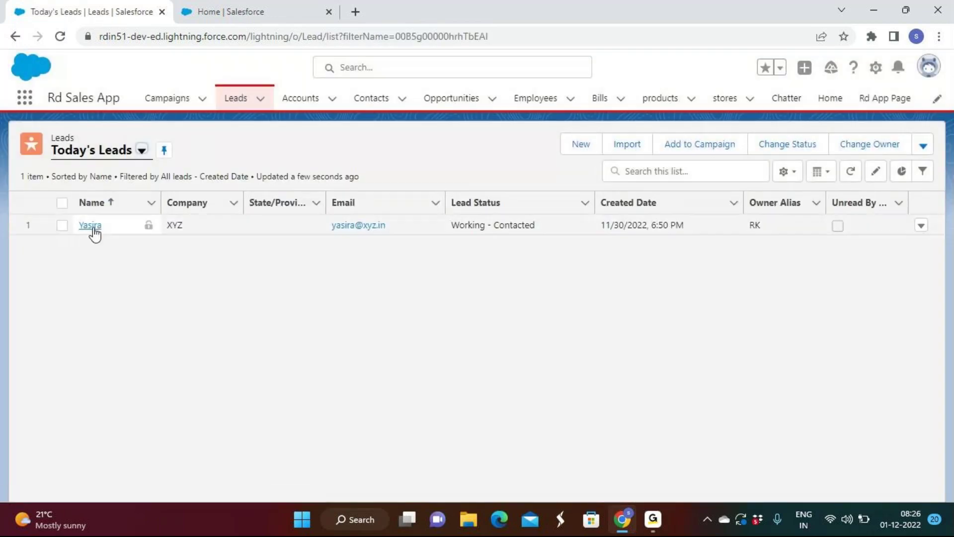
Convert the XYZ lead into an XYZ account, contact and XYZ- opportunity, then refresh the empty Leads list
{"action": "left_click", "coordinate": [90, 225]}
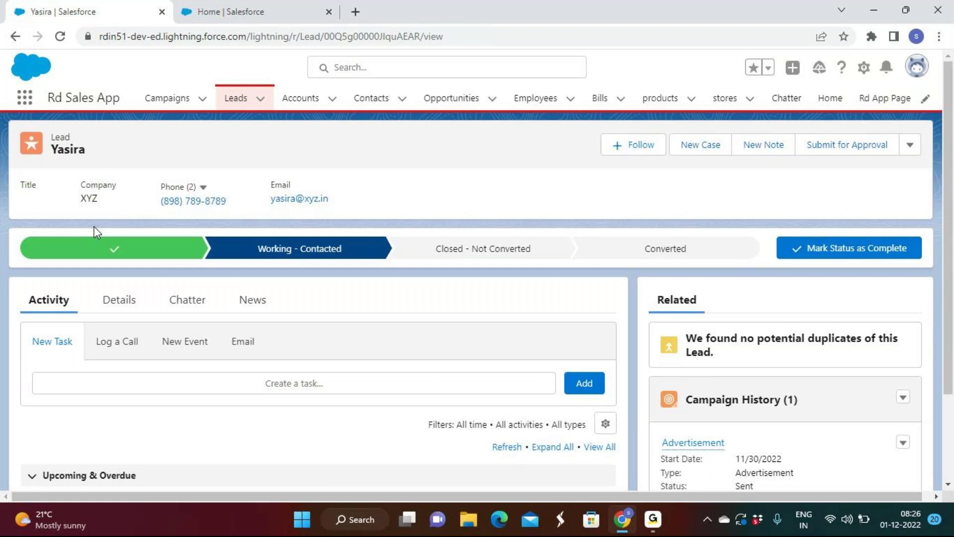
{"action": "left_click", "coordinate": [234, 106]}
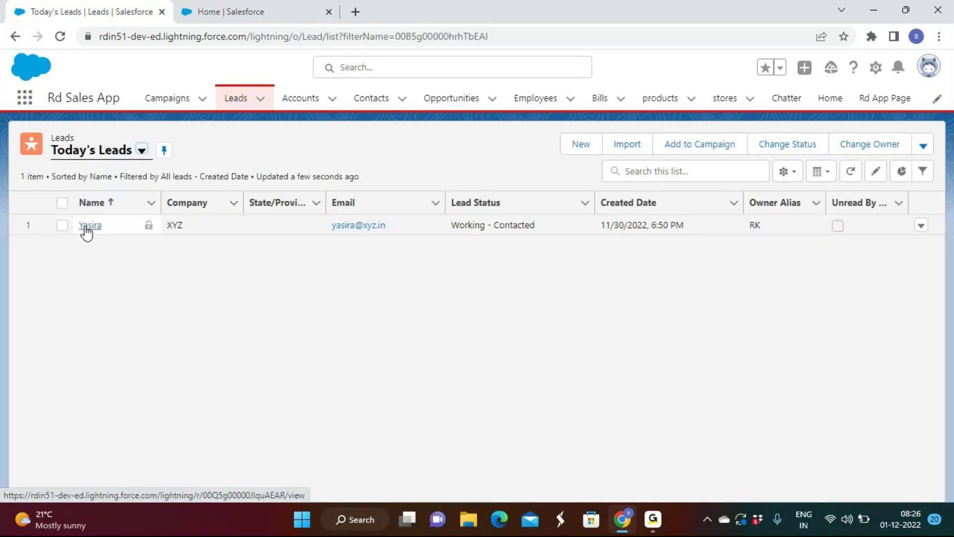
{"action": "left_click", "coordinate": [89, 225]}
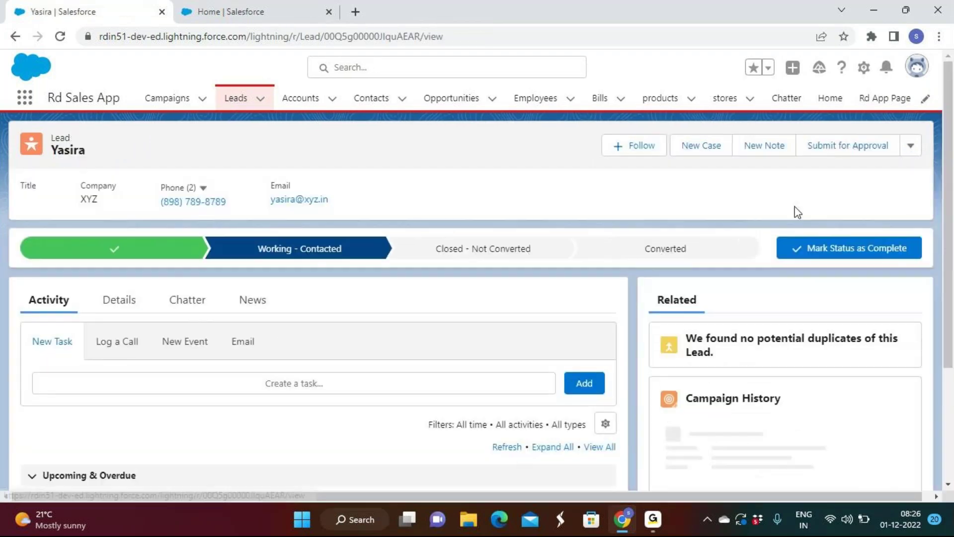
{"action": "left_click", "coordinate": [915, 147]}
{"action": "left_click", "coordinate": [793, 313]}
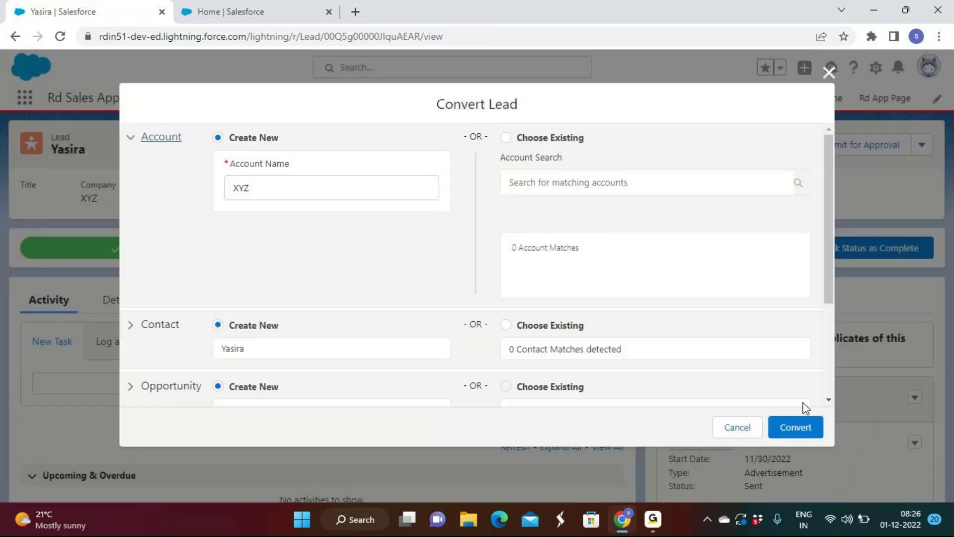
{"action": "left_click", "coordinate": [798, 426]}
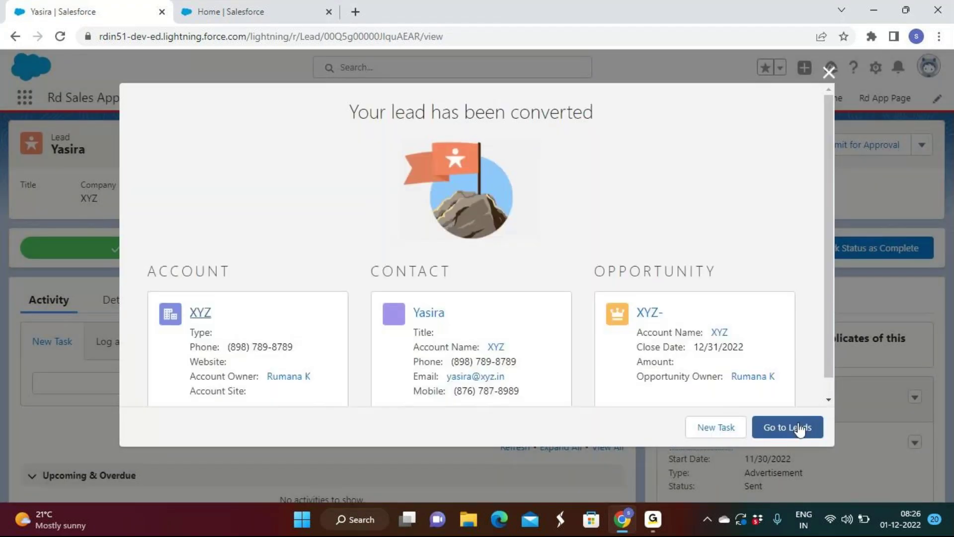
{"action": "left_click", "coordinate": [788, 427]}
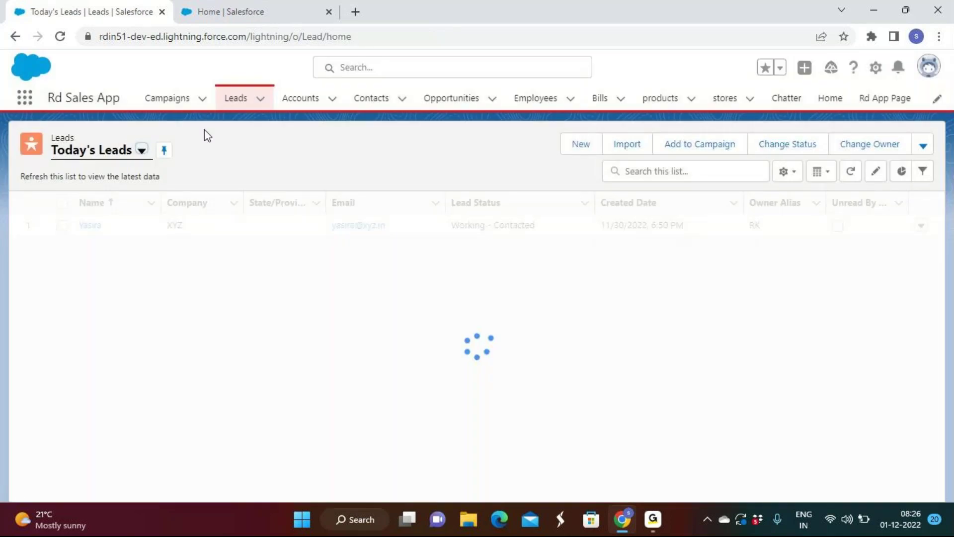
{"action": "left_click", "coordinate": [237, 99]}
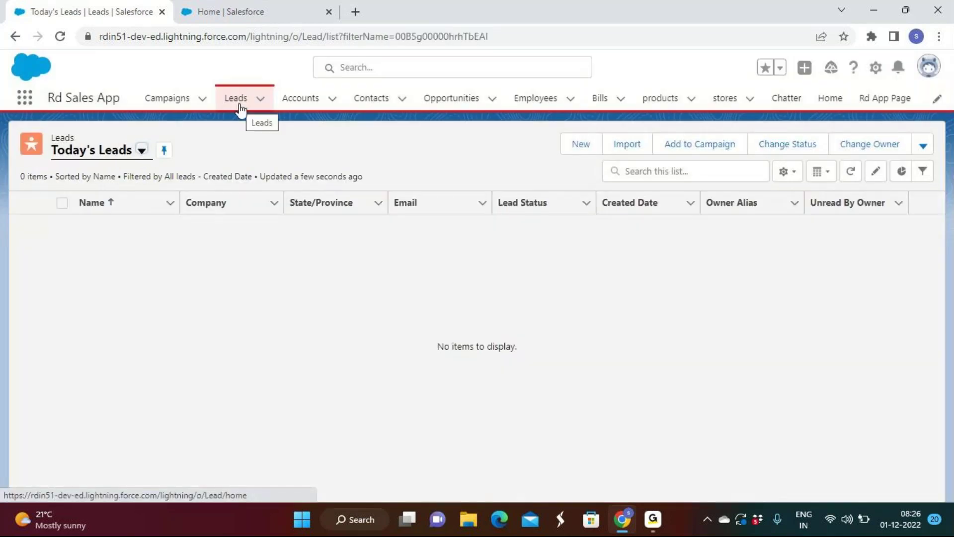
Switch the Opportunities list to the Recently Viewed view and pin it as the default
{"action": "left_click", "coordinate": [465, 103]}
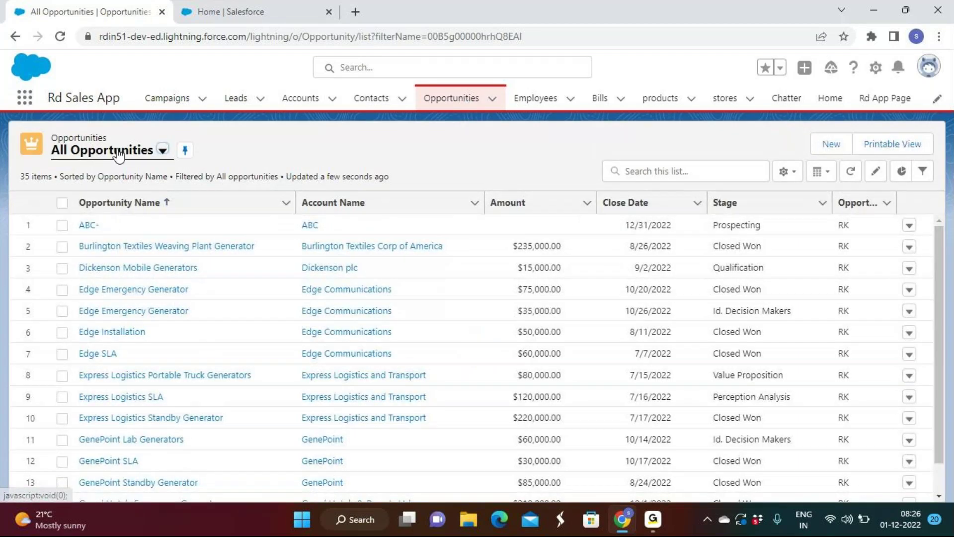
{"action": "left_click", "coordinate": [162, 150]}
{"action": "left_click", "coordinate": [125, 268]}
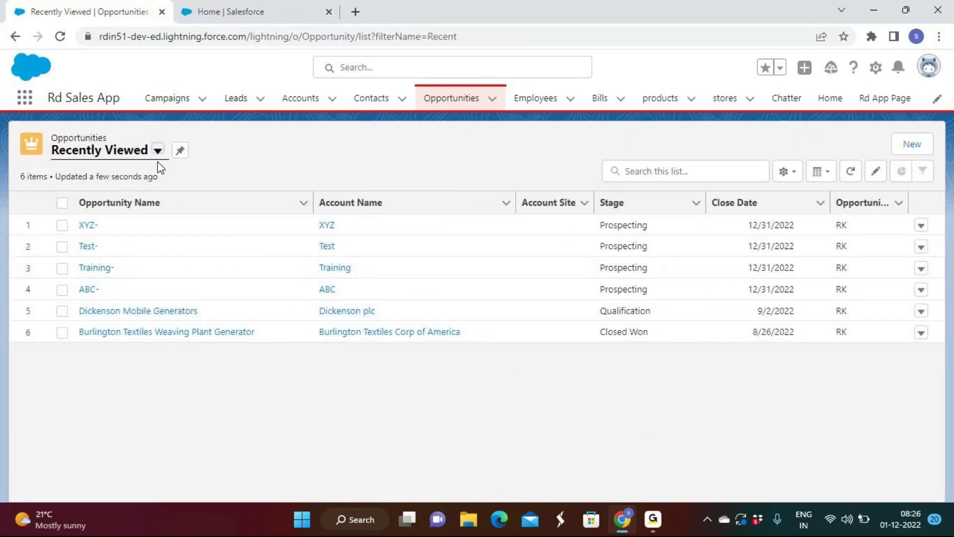
{"action": "left_click", "coordinate": [183, 151]}
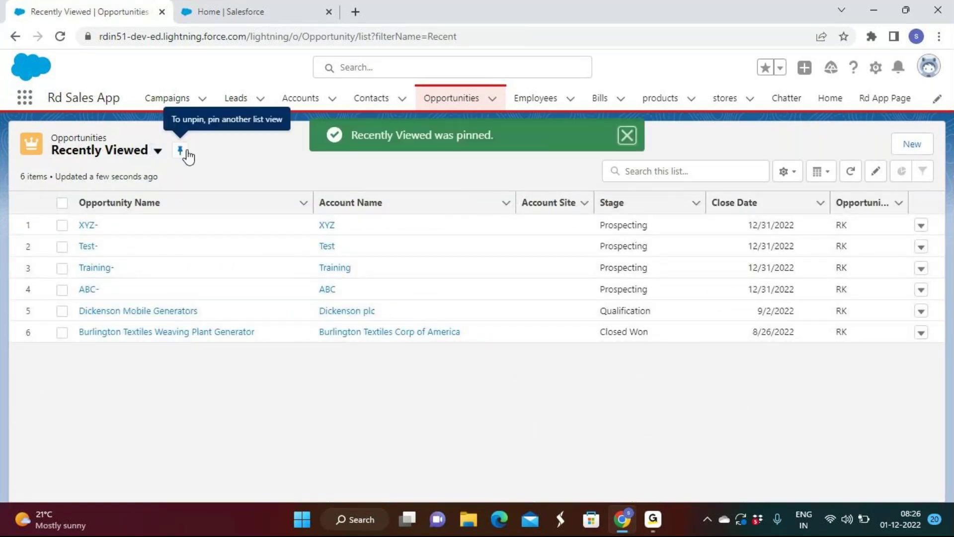
Open the ABC- opportunity and scroll through its Chatter feed showing the lead-conversion post
{"action": "left_click", "coordinate": [87, 290]}
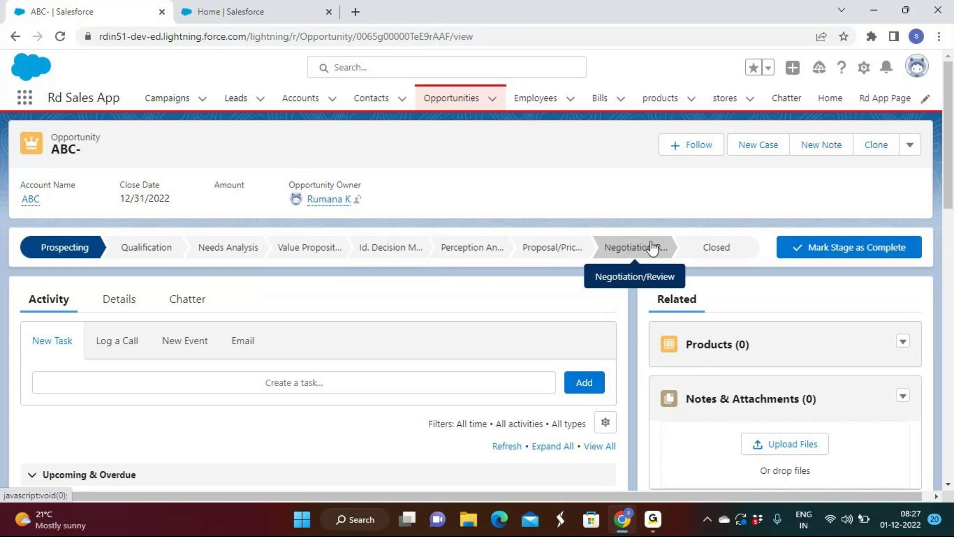
{"action": "left_click", "coordinate": [244, 341]}
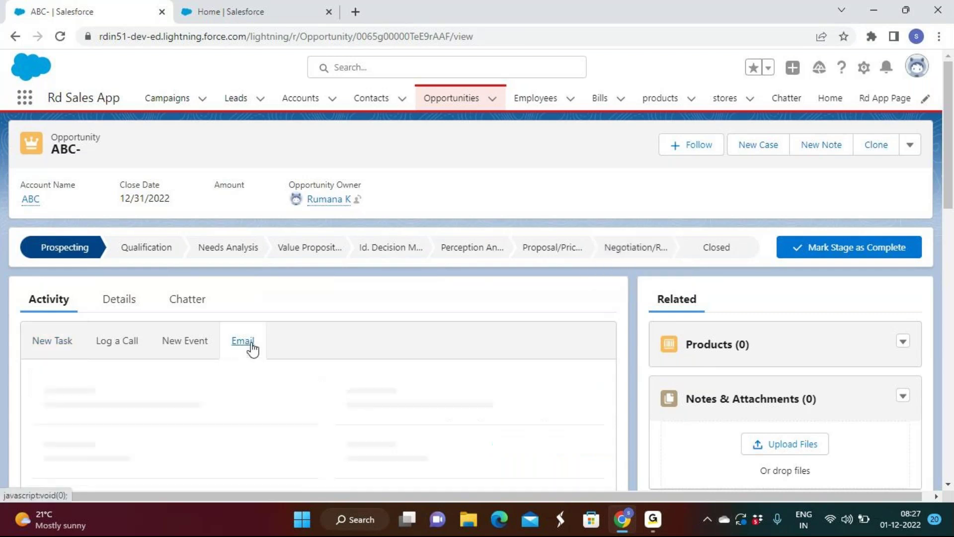
{"action": "left_click", "coordinate": [186, 311]}
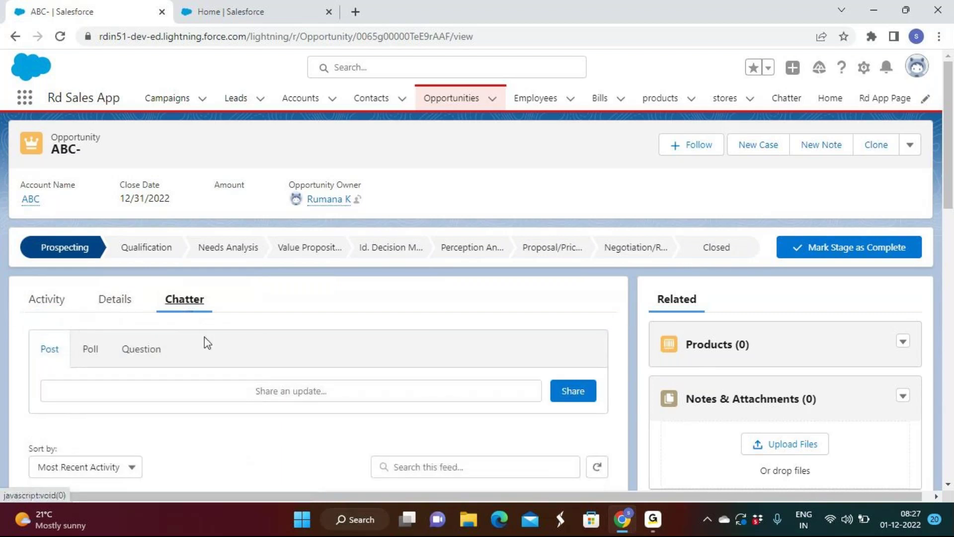
{"action": "scroll", "coordinate": [253, 344], "scroll_direction": "down", "scroll_amount": 7}
{"action": "scroll", "coordinate": [254, 344], "scroll_direction": "up", "scroll_amount": 6}
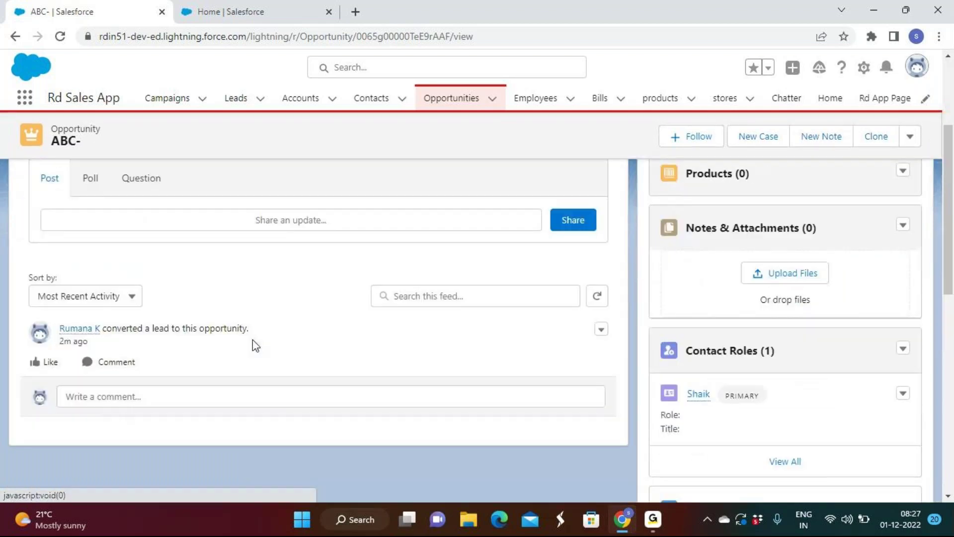
{"action": "scroll", "coordinate": [253, 339], "scroll_direction": "up", "scroll_amount": 1}
{"action": "left_click", "coordinate": [910, 144]}
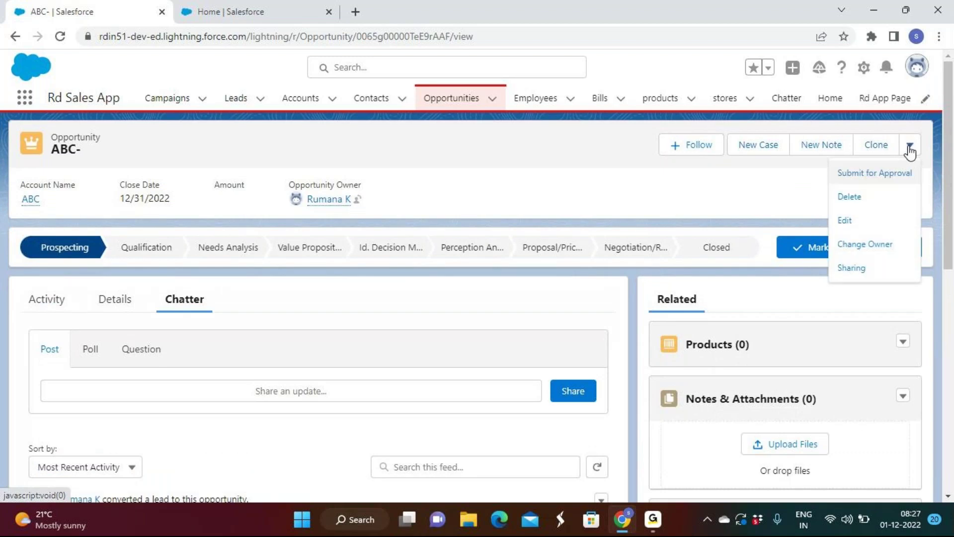
Edit ABC- to amount 200000, close date 11/30/2022, stage Closed Won, type New Customer, and save
{"action": "left_click", "coordinate": [845, 221]}
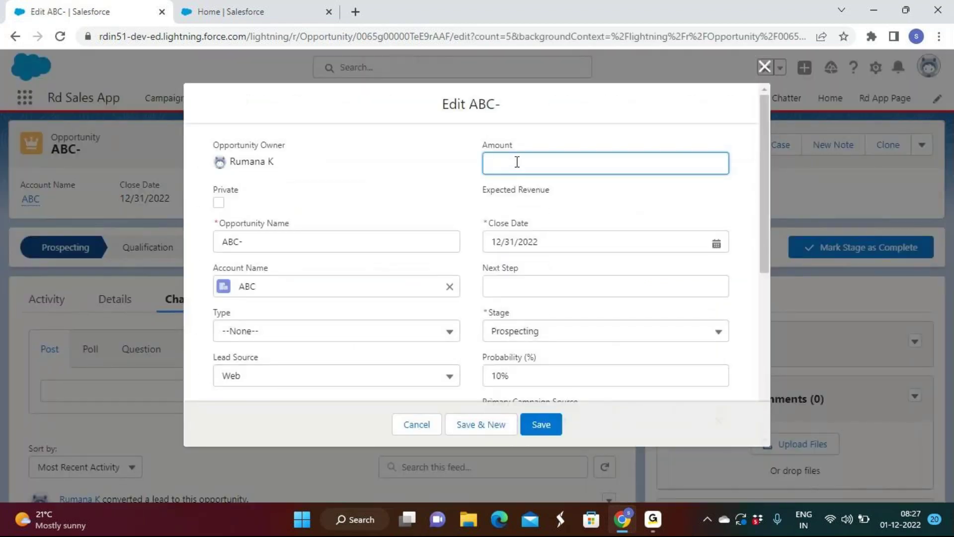
{"action": "type", "text": "200000"}
{"action": "left_click", "coordinate": [516, 241]}
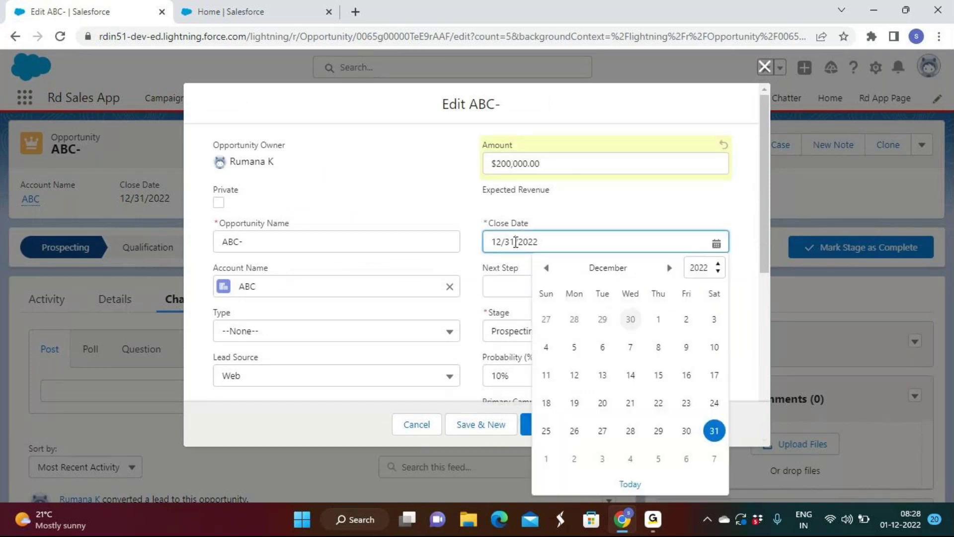
{"action": "left_click", "coordinate": [631, 320]}
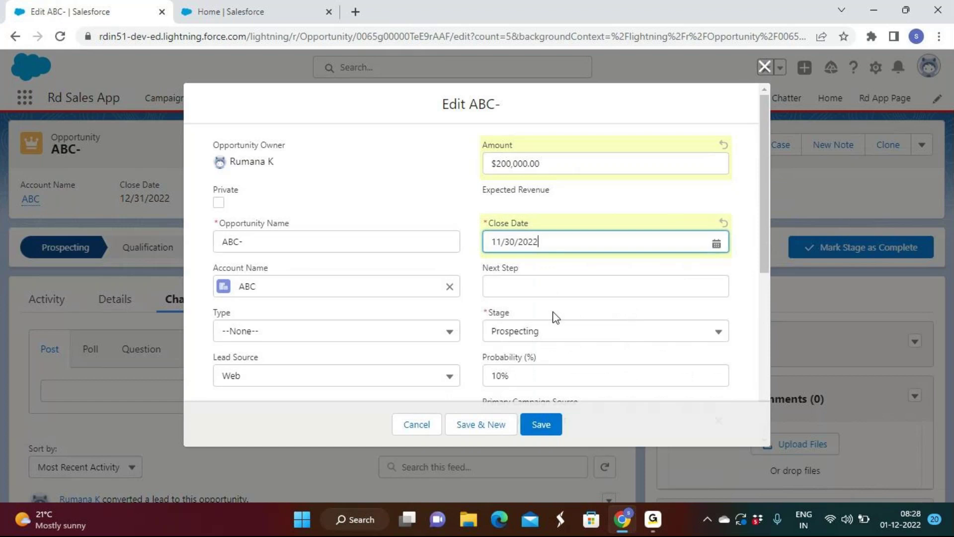
{"action": "left_click", "coordinate": [529, 333]}
{"action": "scroll", "coordinate": [541, 279], "scroll_direction": "down", "scroll_amount": 2}
{"action": "left_click", "coordinate": [539, 279]}
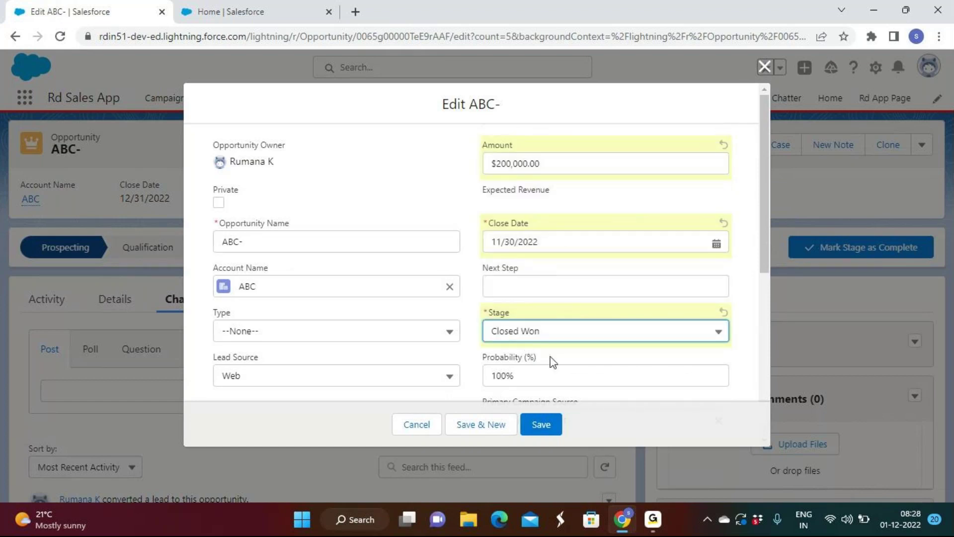
{"action": "left_click", "coordinate": [283, 338]}
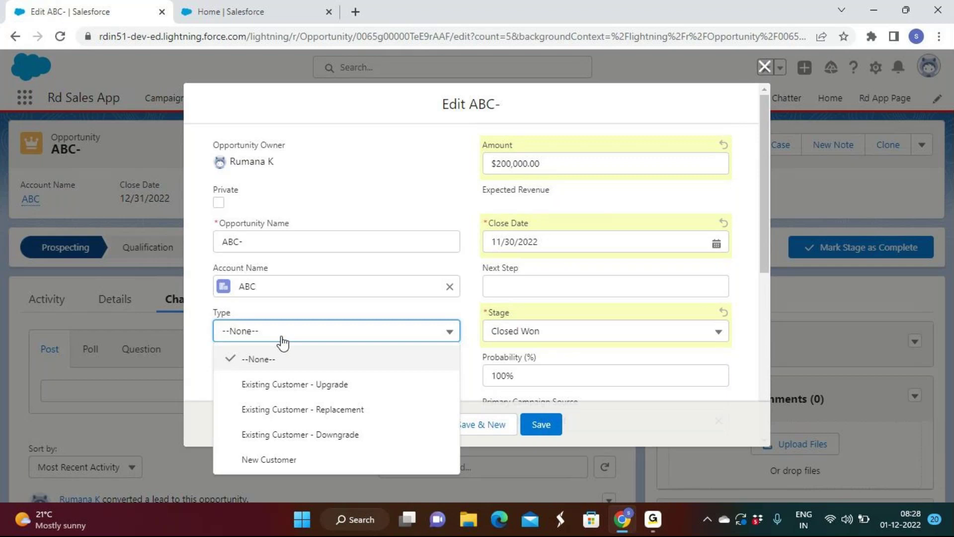
{"action": "left_click", "coordinate": [277, 460]}
{"action": "left_click", "coordinate": [542, 424]}
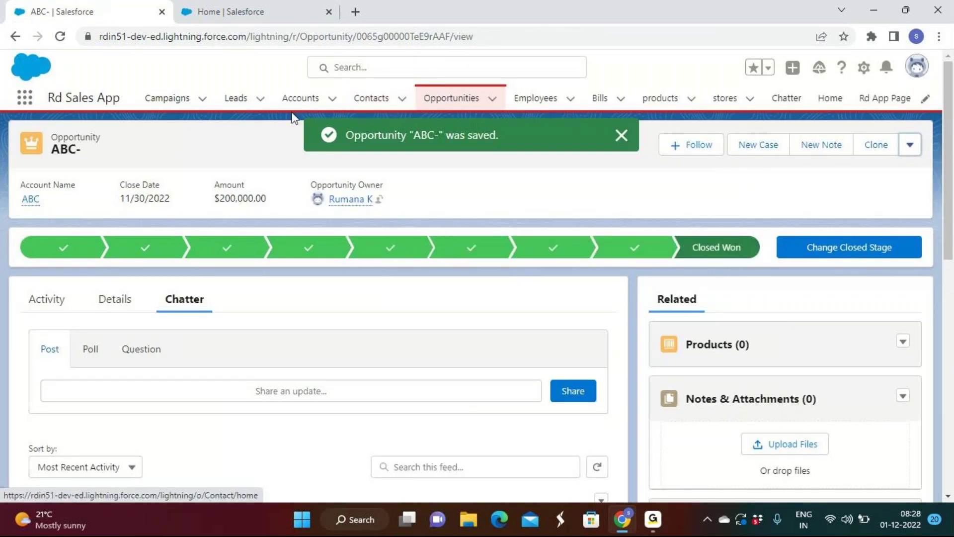
Open the Test- opportunity for editing and enter amount 500000 with close date 11/30/2022
{"action": "left_click", "coordinate": [461, 106]}
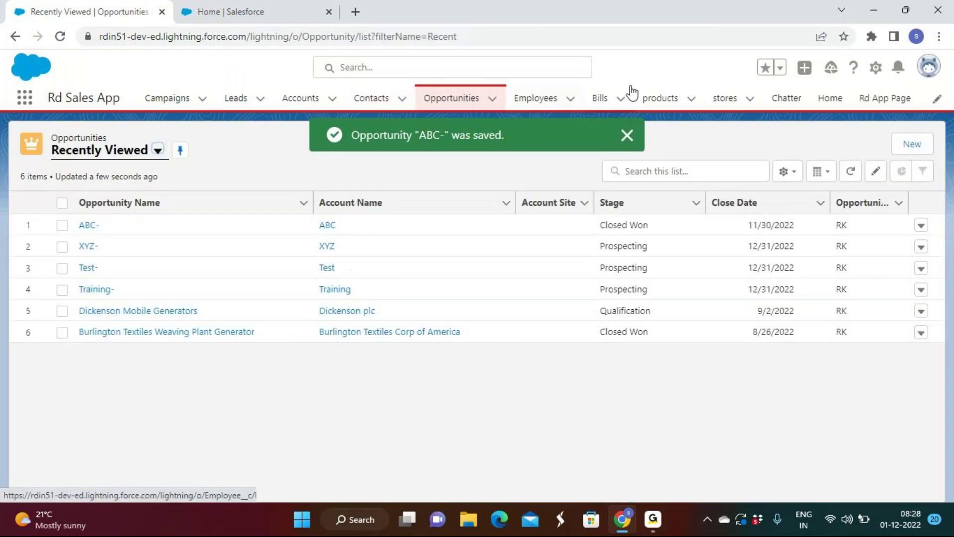
{"action": "left_click", "coordinate": [89, 269]}
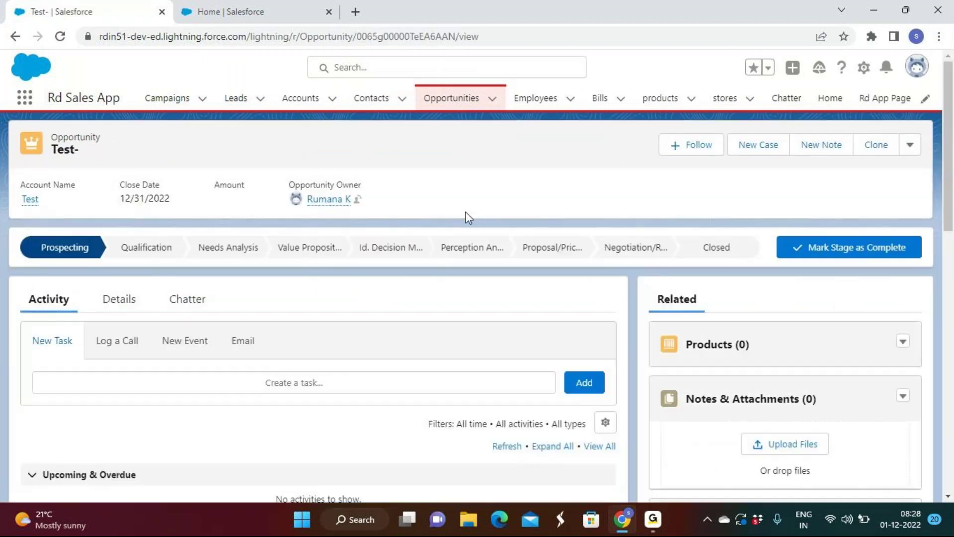
{"action": "left_click", "coordinate": [910, 146]}
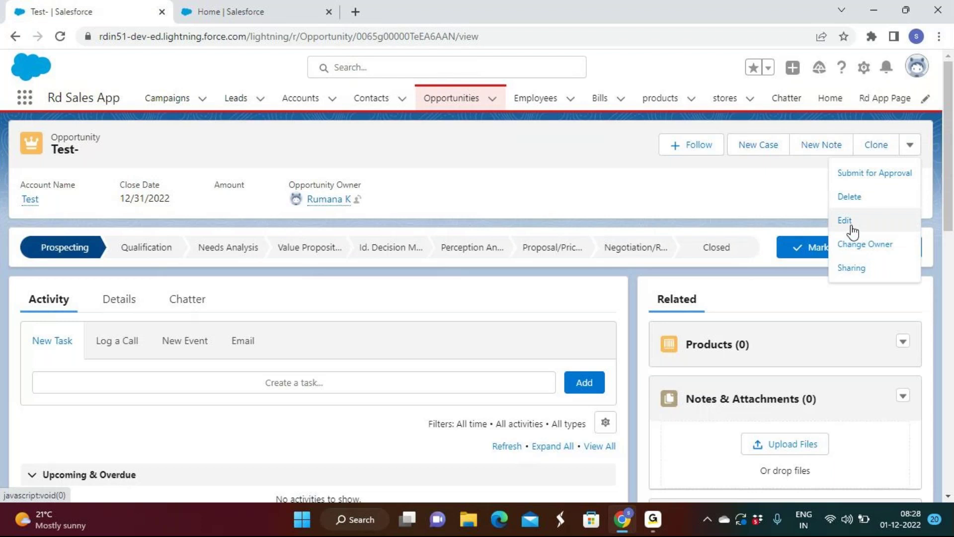
{"action": "left_click", "coordinate": [848, 221]}
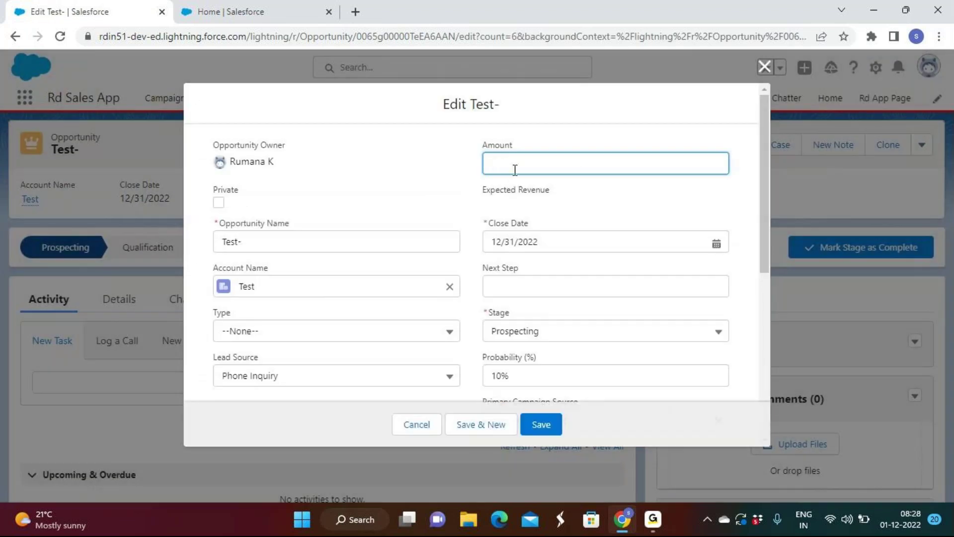
{"action": "left_click", "coordinate": [515, 168]}
{"action": "type", "text": "500000"}
{"action": "left_click", "coordinate": [540, 239]}
{"action": "left_click", "coordinate": [631, 319]}
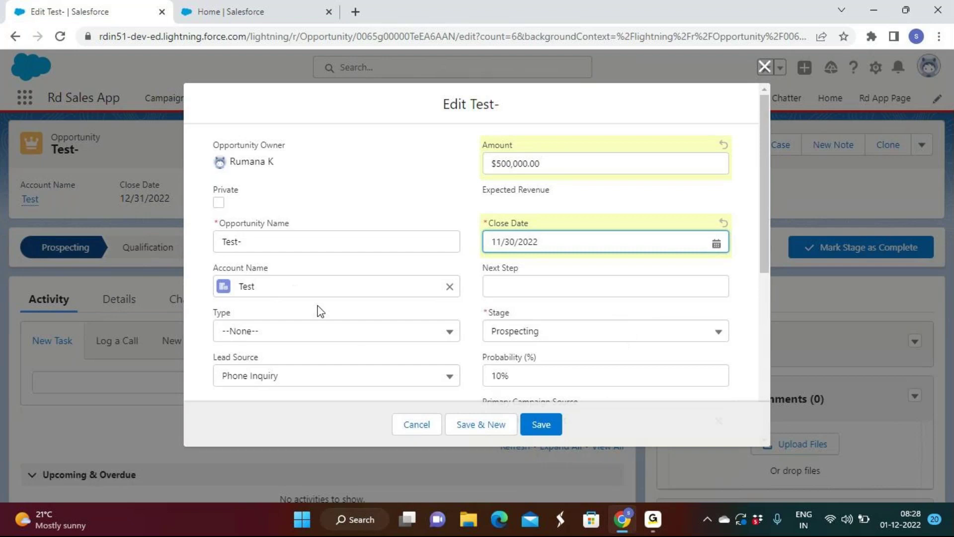
Set Test- to type New Customer and stage Closed Won, save, then open XYZ-
{"action": "left_click", "coordinate": [311, 332]}
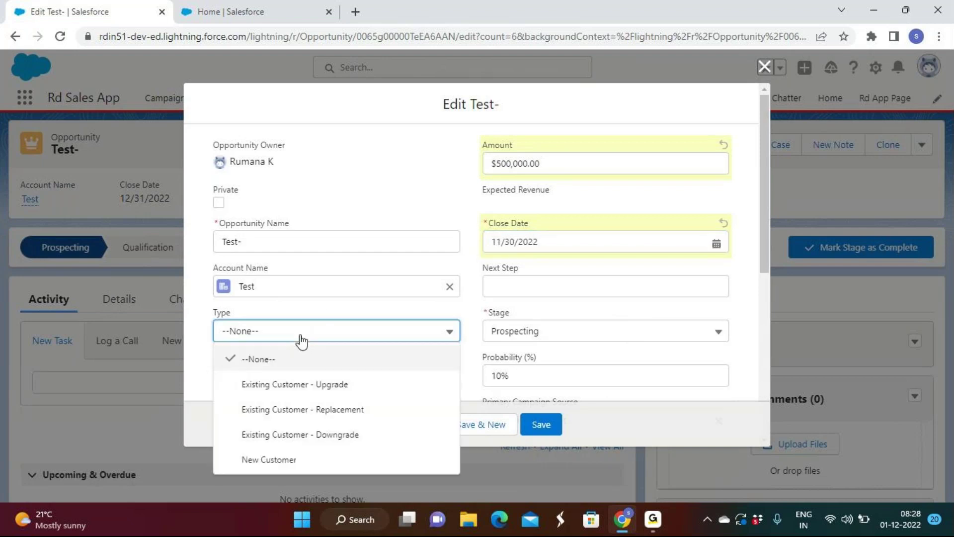
{"action": "left_click", "coordinate": [268, 462]}
{"action": "left_click", "coordinate": [526, 332]}
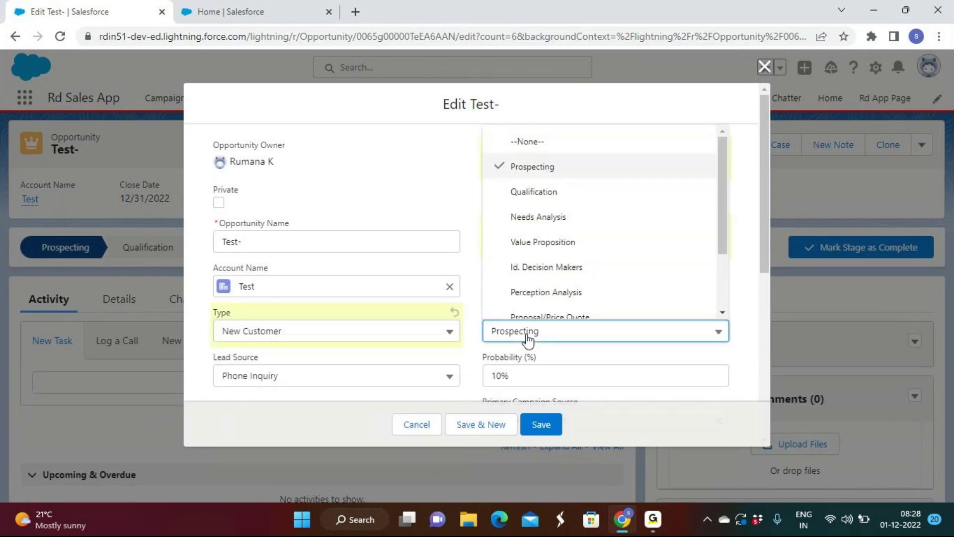
{"action": "scroll", "coordinate": [547, 270], "scroll_direction": "down", "scroll_amount": 2}
{"action": "left_click", "coordinate": [546, 280]}
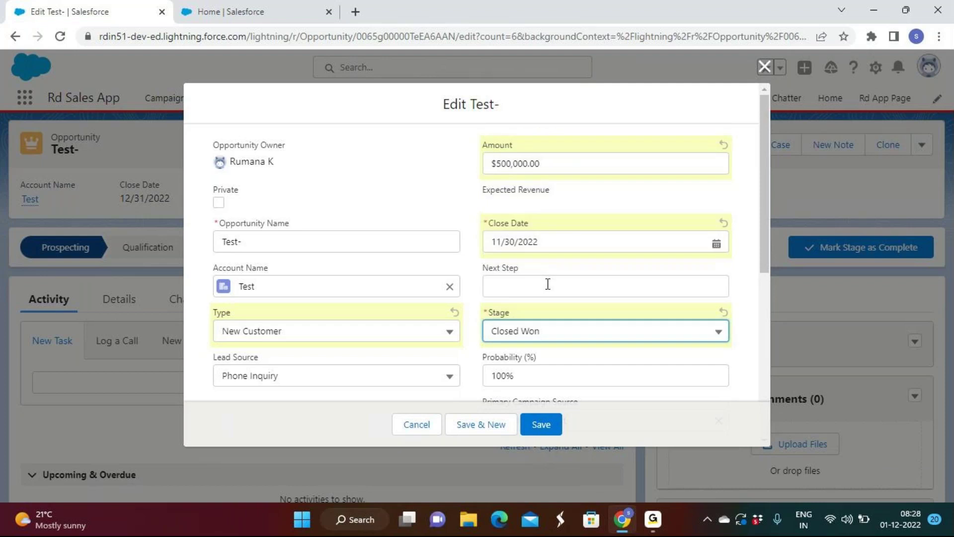
{"action": "scroll", "coordinate": [547, 283], "scroll_direction": "down", "scroll_amount": 2}
{"action": "scroll", "coordinate": [548, 286], "scroll_direction": "down", "scroll_amount": 3}
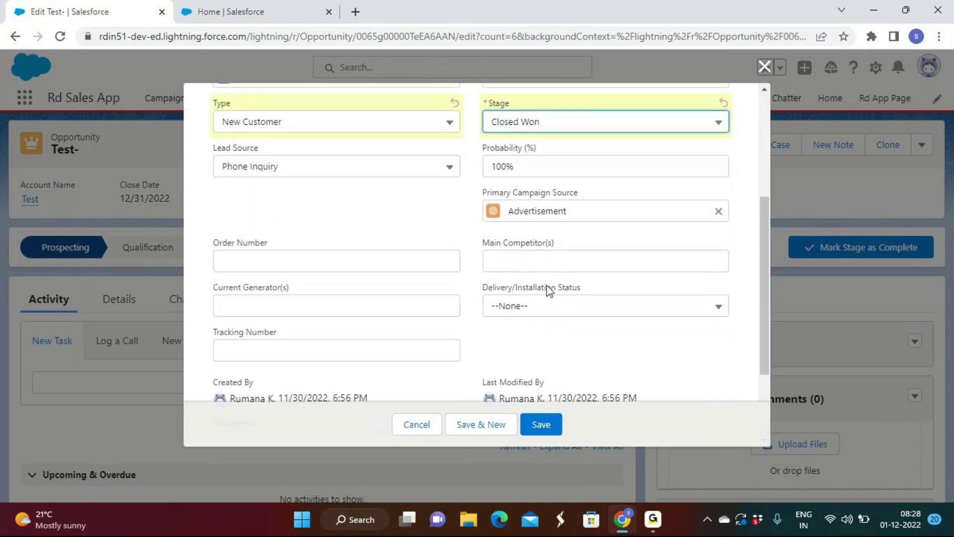
{"action": "scroll", "coordinate": [549, 291], "scroll_direction": "down", "scroll_amount": 2}
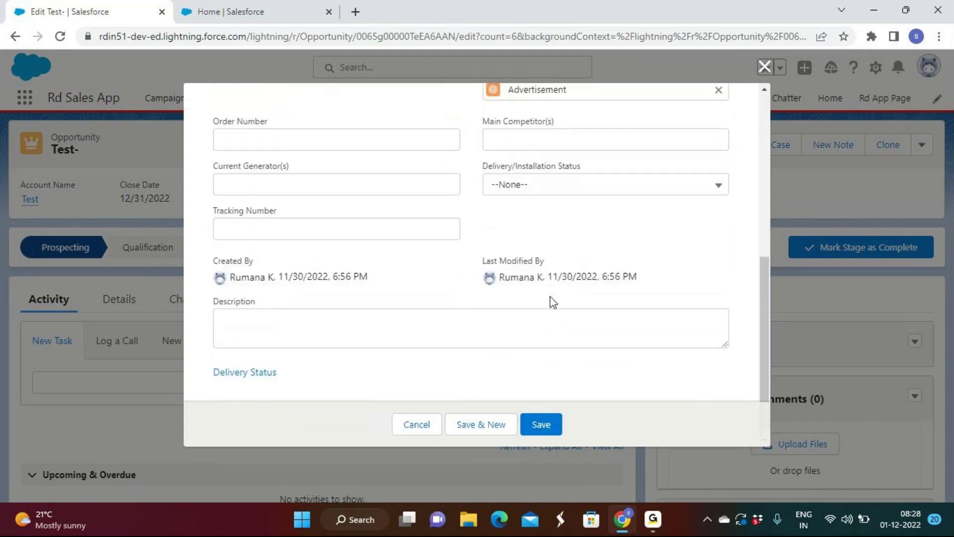
{"action": "left_click", "coordinate": [541, 426]}
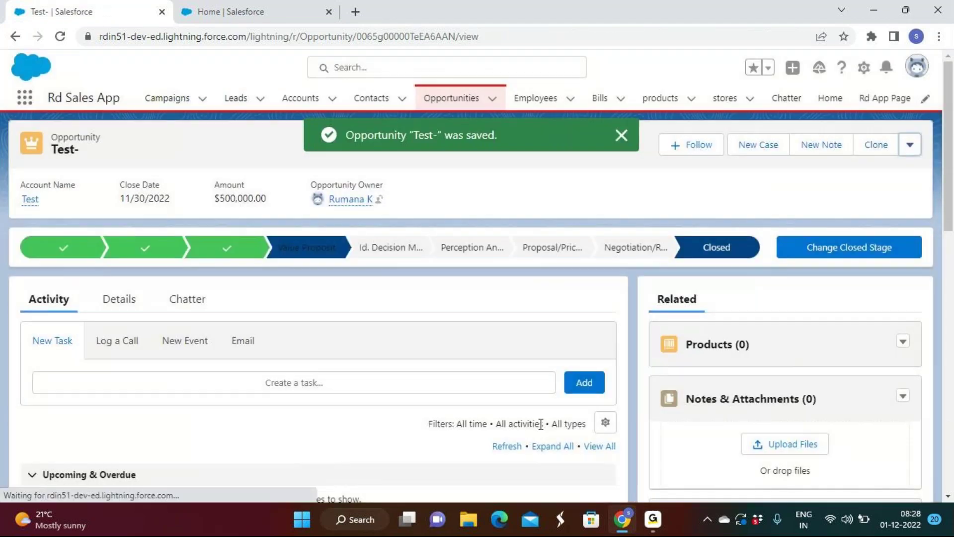
{"action": "left_click", "coordinate": [459, 102]}
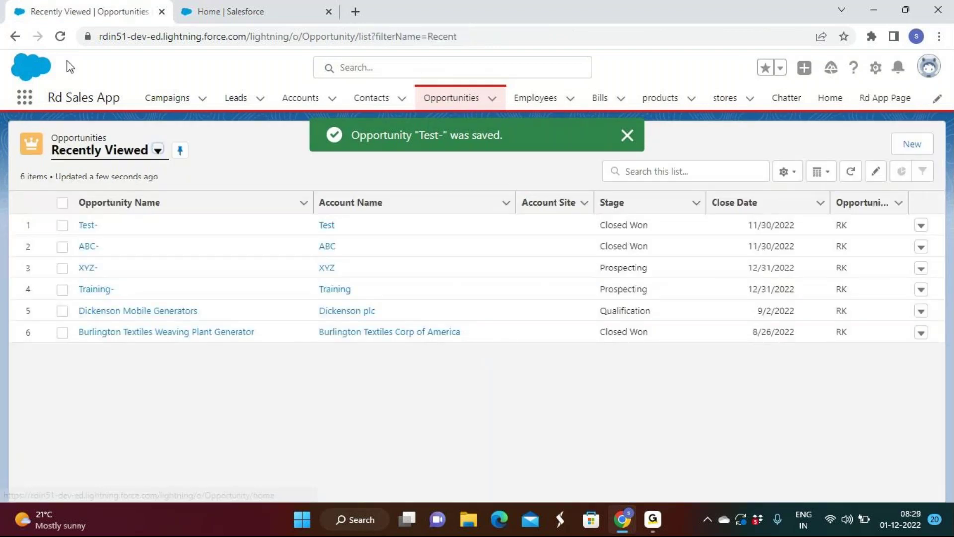
{"action": "left_click", "coordinate": [92, 271]}
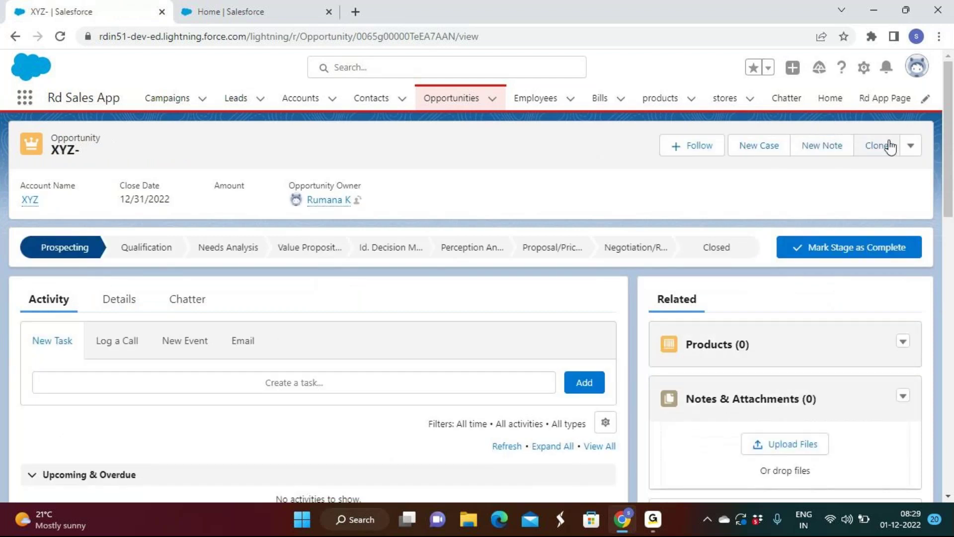
Edit XYZ- to amount $200,000, close date 11/30/2022, Closed Won, New Customer, and save
{"action": "left_click", "coordinate": [910, 144]}
{"action": "left_click", "coordinate": [857, 228]}
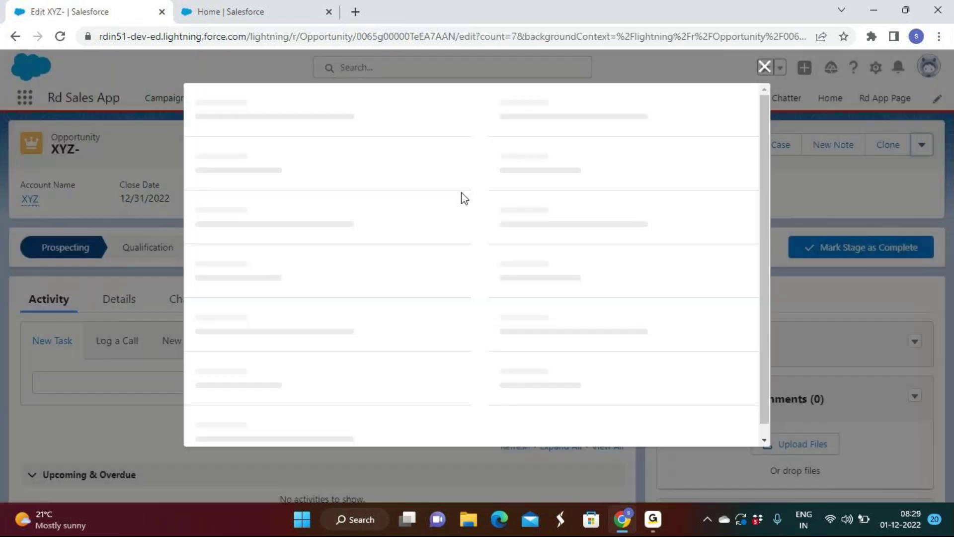
{"action": "type", "text": "2"}
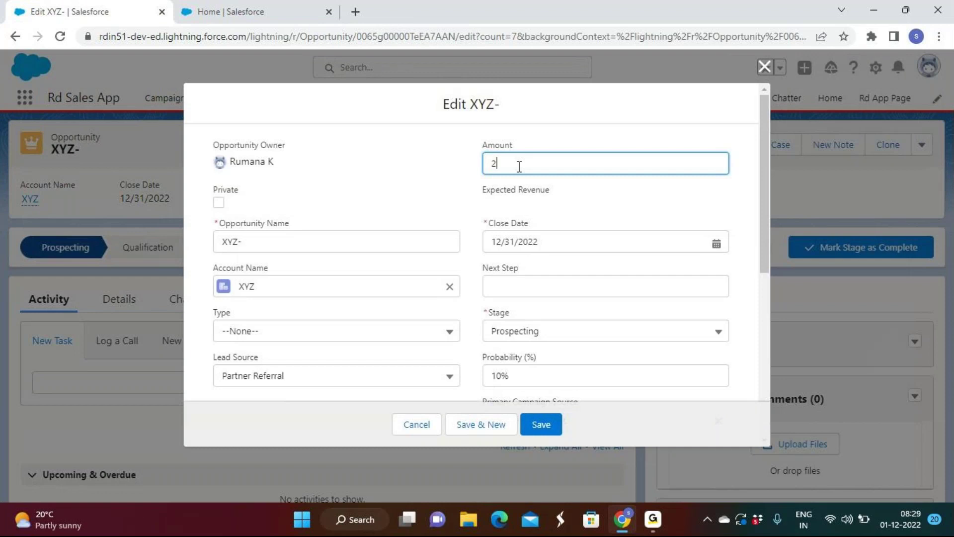
{"action": "type", "text": "00000"}
{"action": "left_click", "coordinate": [542, 241]}
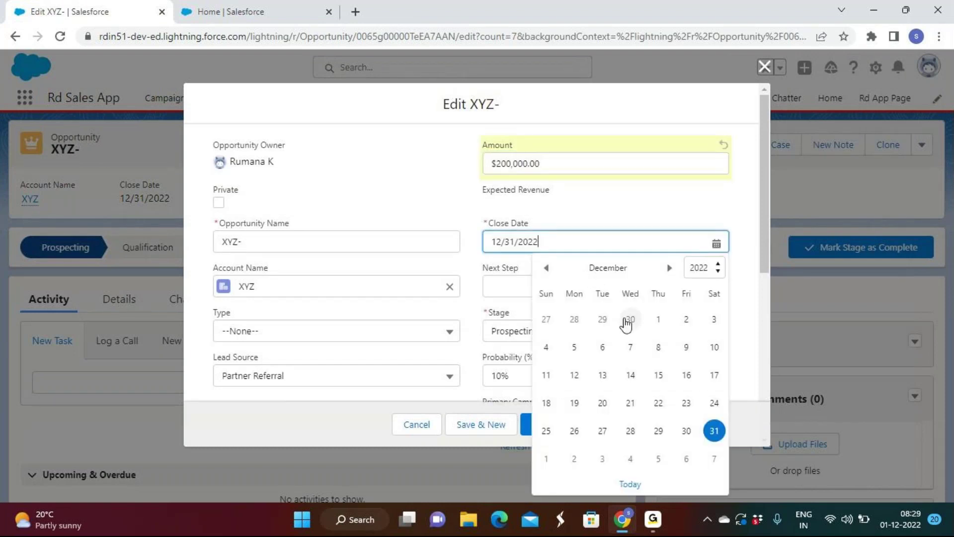
{"action": "left_click", "coordinate": [537, 332]}
{"action": "scroll", "coordinate": [550, 271], "scroll_direction": "down", "scroll_amount": 3}
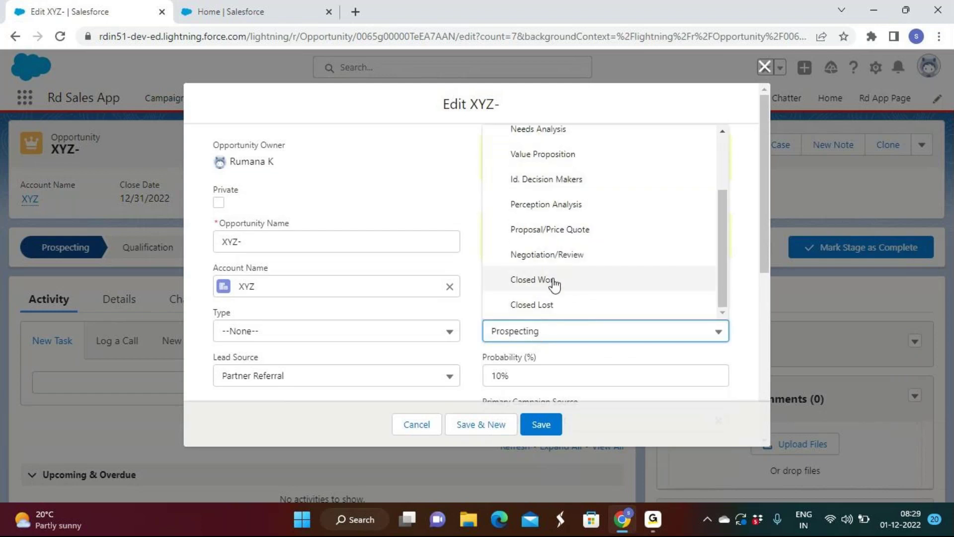
{"action": "left_click", "coordinate": [554, 282]}
{"action": "left_click", "coordinate": [247, 331]}
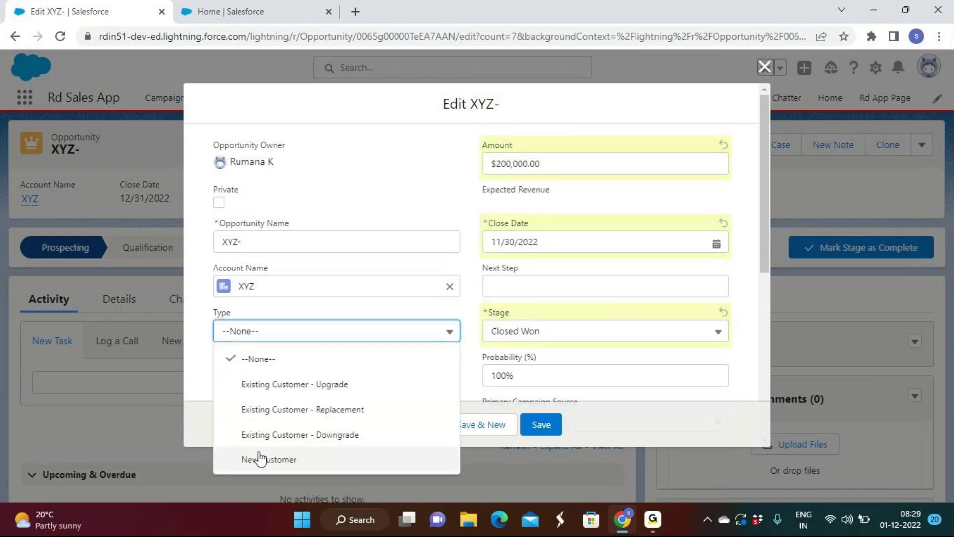
{"action": "left_click", "coordinate": [259, 459]}
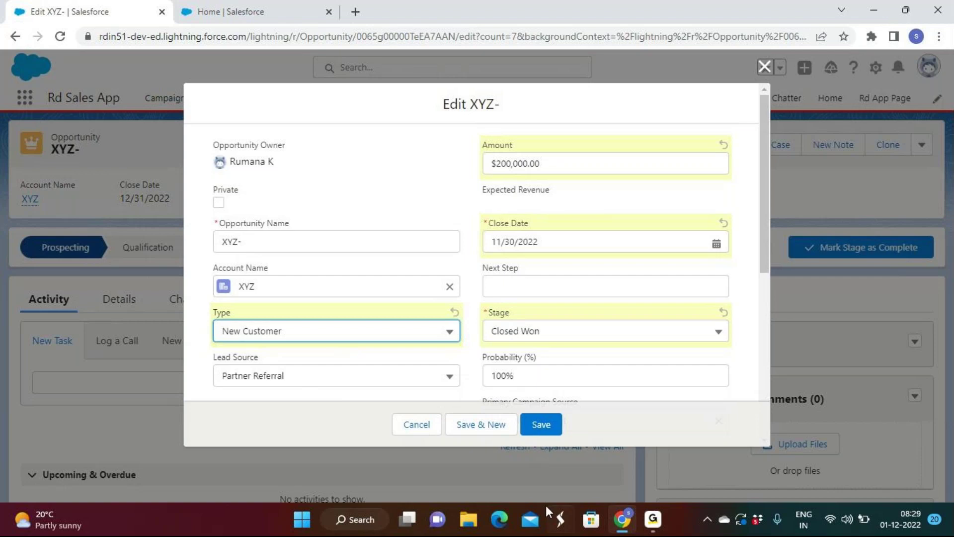
{"action": "left_click", "coordinate": [542, 429]}
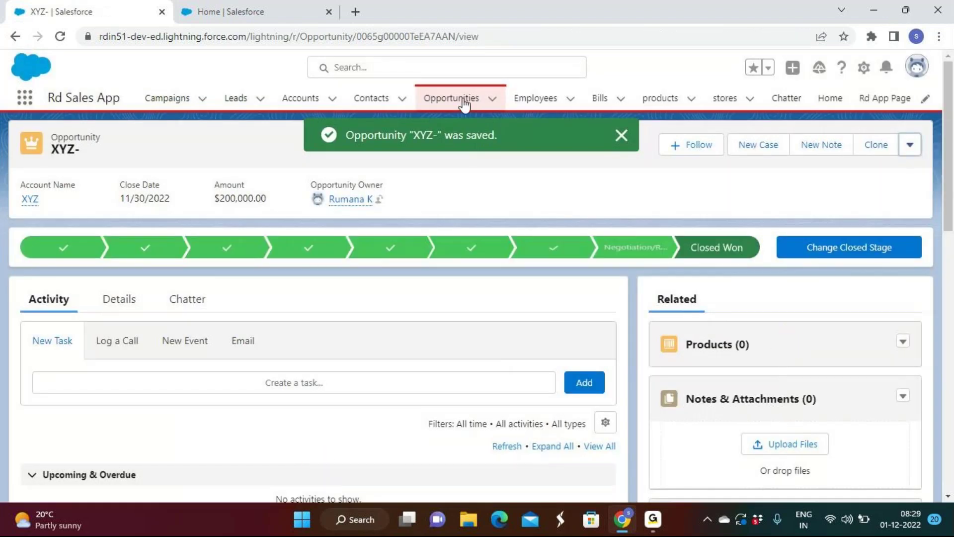
{"action": "left_click", "coordinate": [464, 100]}
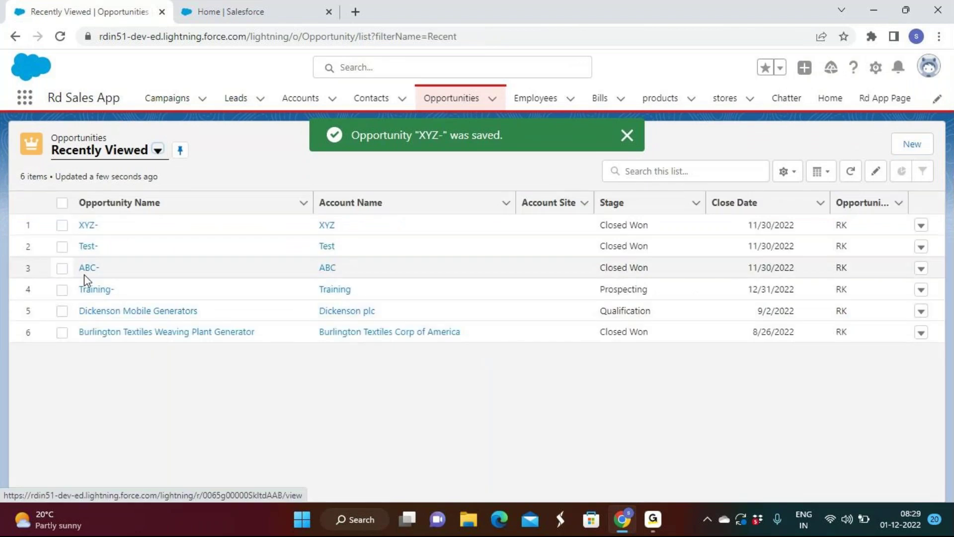
Edit the Training- opportunity with amount 500000 and stage Closed Lost, and save it
{"action": "left_click", "coordinate": [91, 290]}
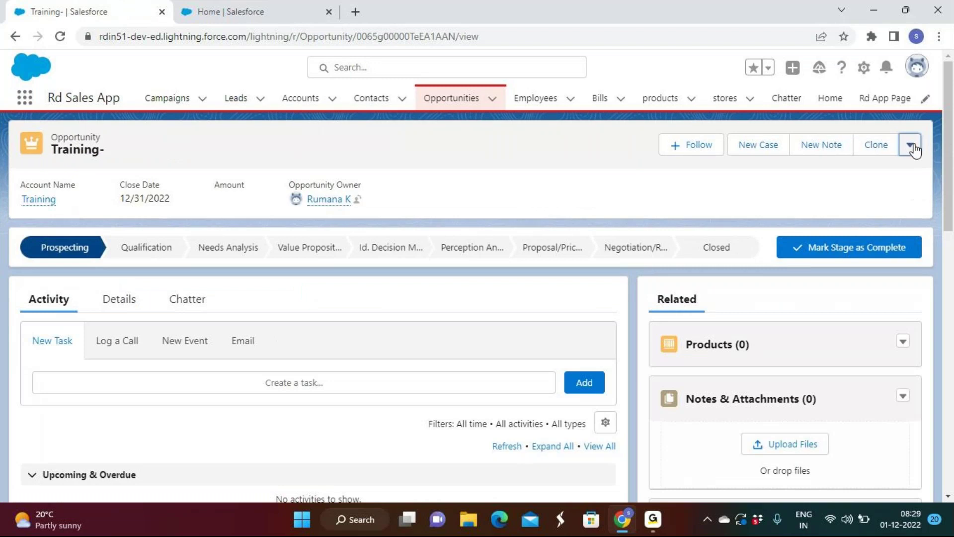
{"action": "left_click", "coordinate": [911, 146]}
{"action": "left_click", "coordinate": [856, 220]}
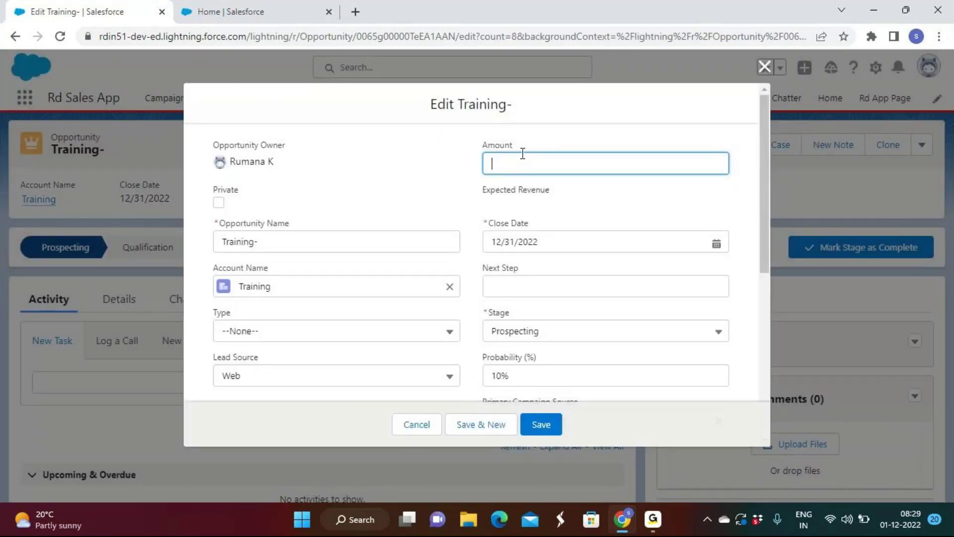
{"action": "type", "text": "500000"}
{"action": "left_click", "coordinate": [522, 331]}
{"action": "scroll", "coordinate": [557, 295], "scroll_direction": "down", "scroll_amount": 3}
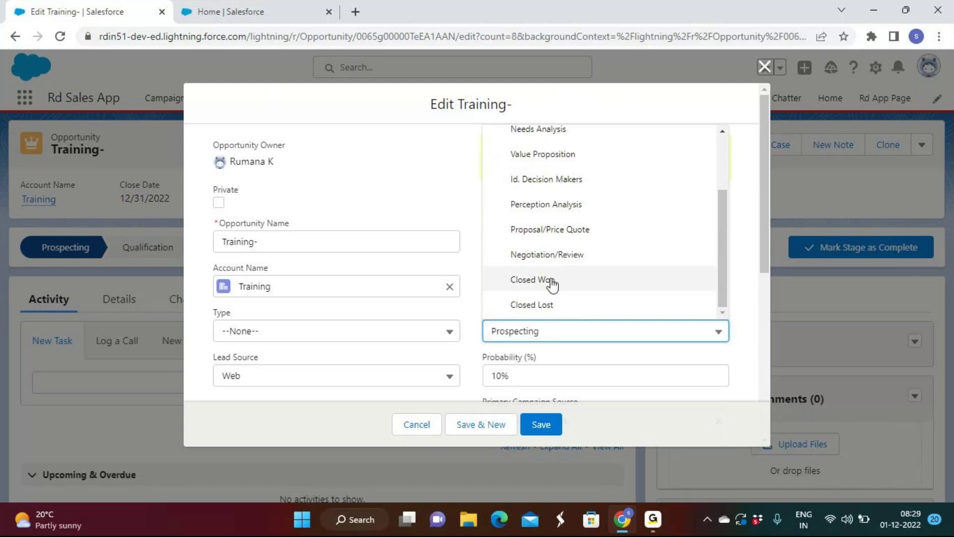
{"action": "left_click", "coordinate": [550, 304]}
{"action": "left_click", "coordinate": [550, 425]}
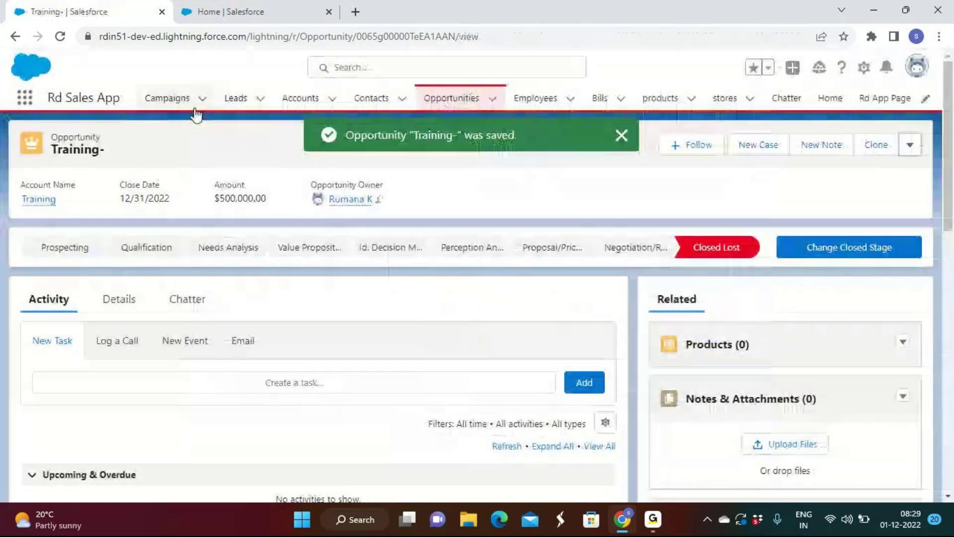
Open the Advertisement campaign for editing and set its Status to Completed
{"action": "left_click", "coordinate": [180, 113]}
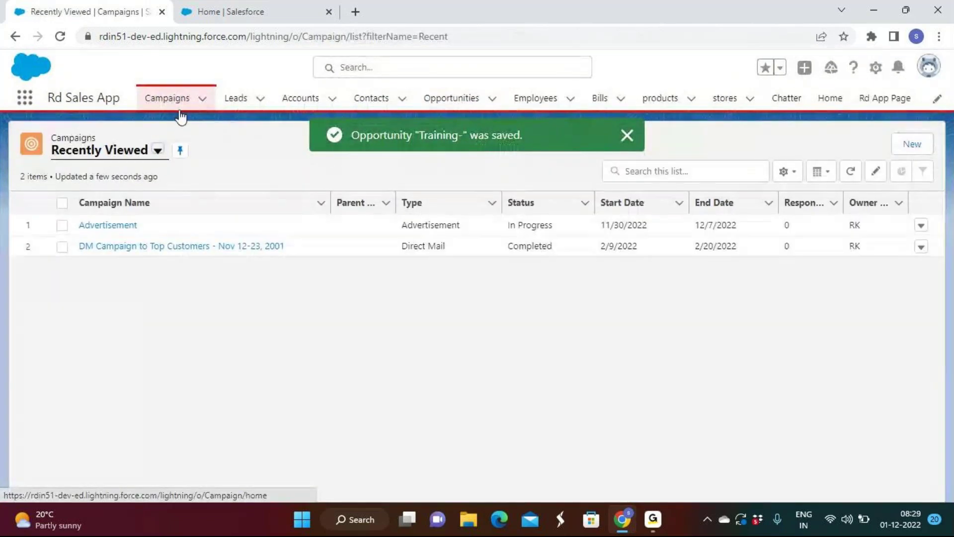
{"action": "left_click", "coordinate": [122, 226]}
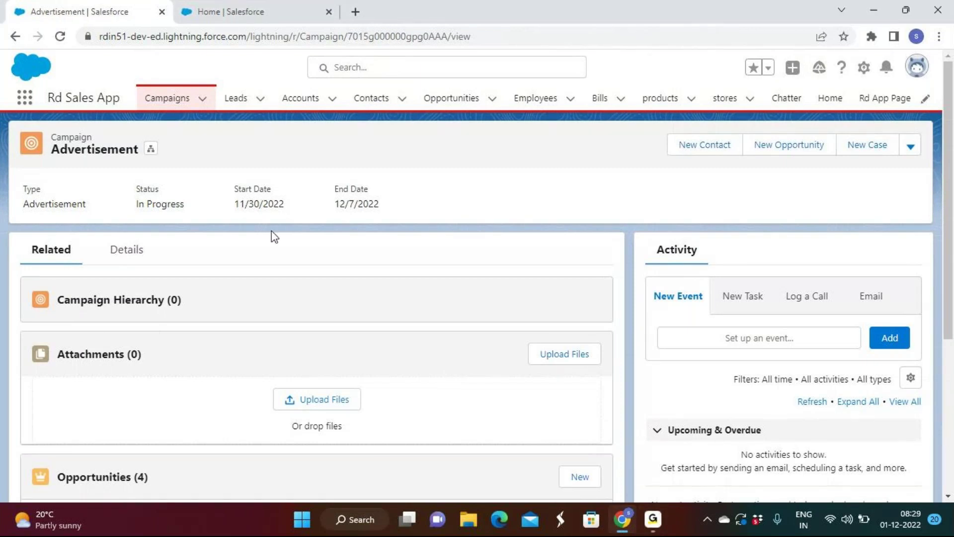
{"action": "left_click", "coordinate": [912, 147]}
{"action": "left_click", "coordinate": [865, 200]}
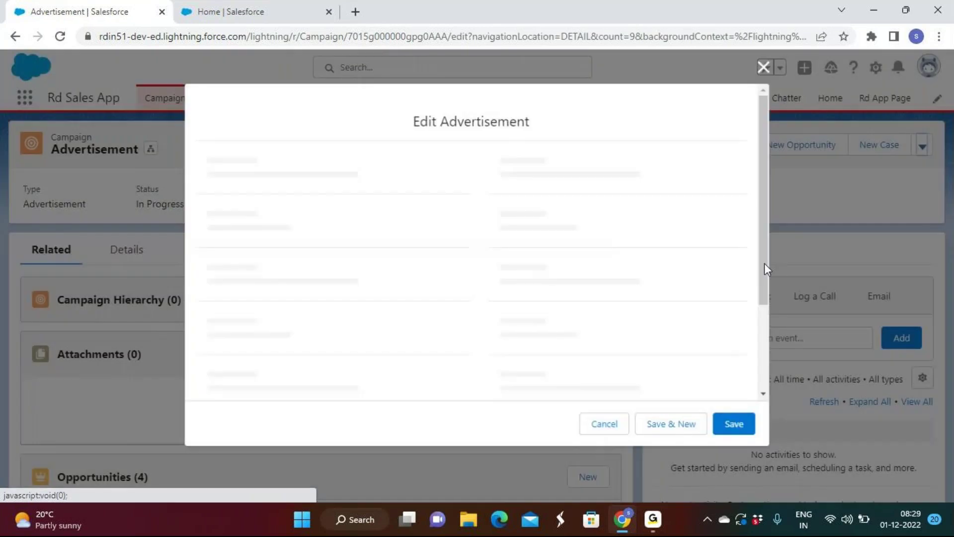
{"action": "scroll", "coordinate": [295, 239], "scroll_direction": "down", "scroll_amount": 3}
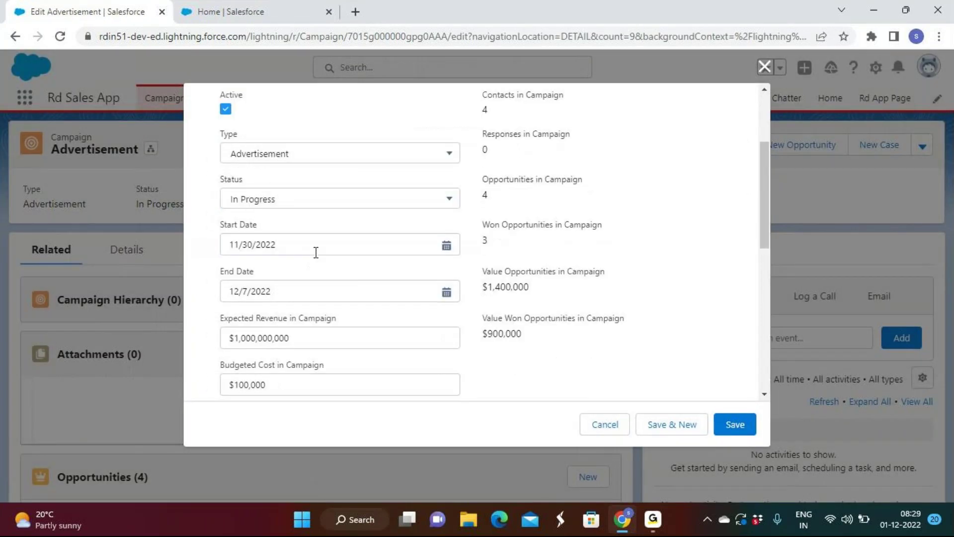
{"action": "left_click", "coordinate": [251, 201]}
{"action": "left_click", "coordinate": [262, 301]}
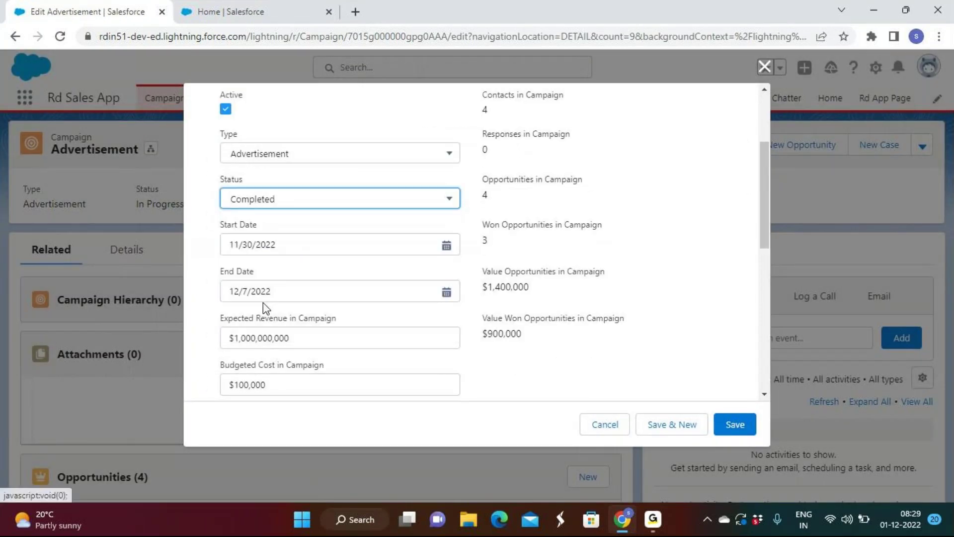
Set the campaign End Date to 11/30/2022, save, and return to the Campaigns list
{"action": "scroll", "coordinate": [532, 199], "scroll_direction": "up", "scroll_amount": 3}
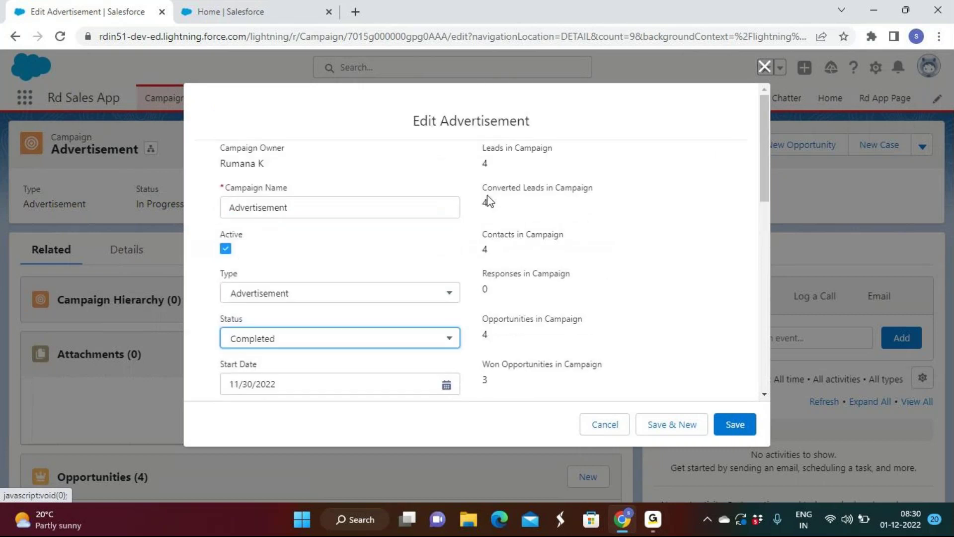
{"action": "scroll", "coordinate": [487, 196], "scroll_direction": "down", "scroll_amount": 2}
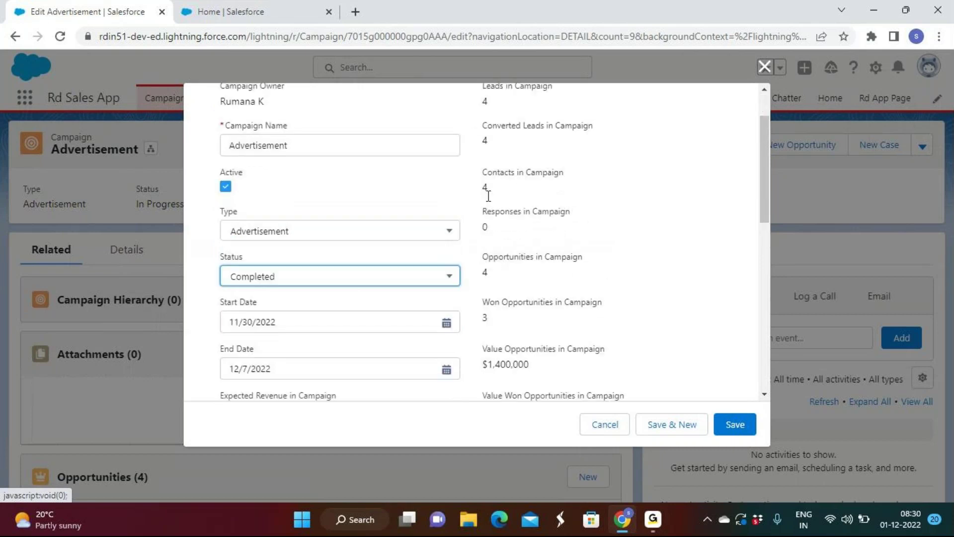
{"action": "scroll", "coordinate": [517, 326], "scroll_direction": "down", "scroll_amount": 3}
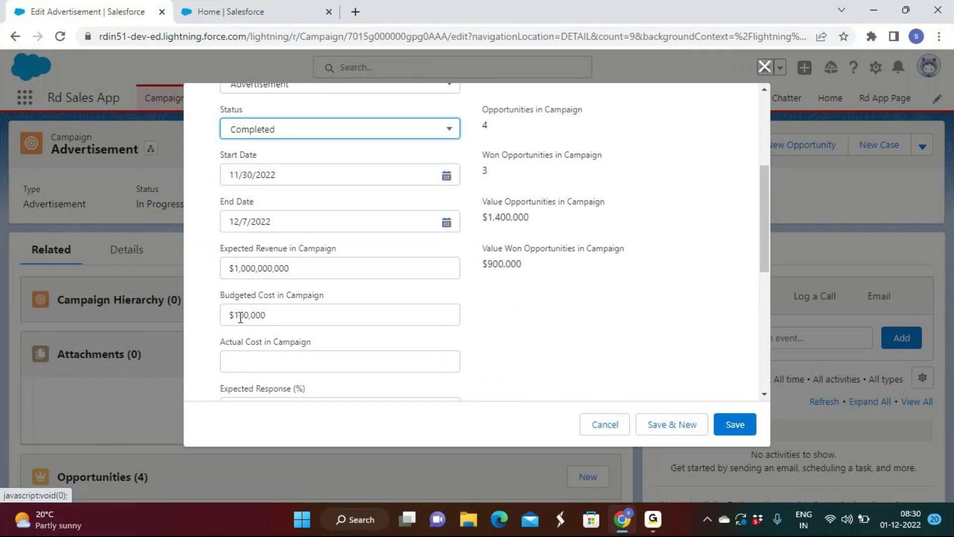
{"action": "scroll", "coordinate": [289, 373], "scroll_direction": "down", "scroll_amount": 4}
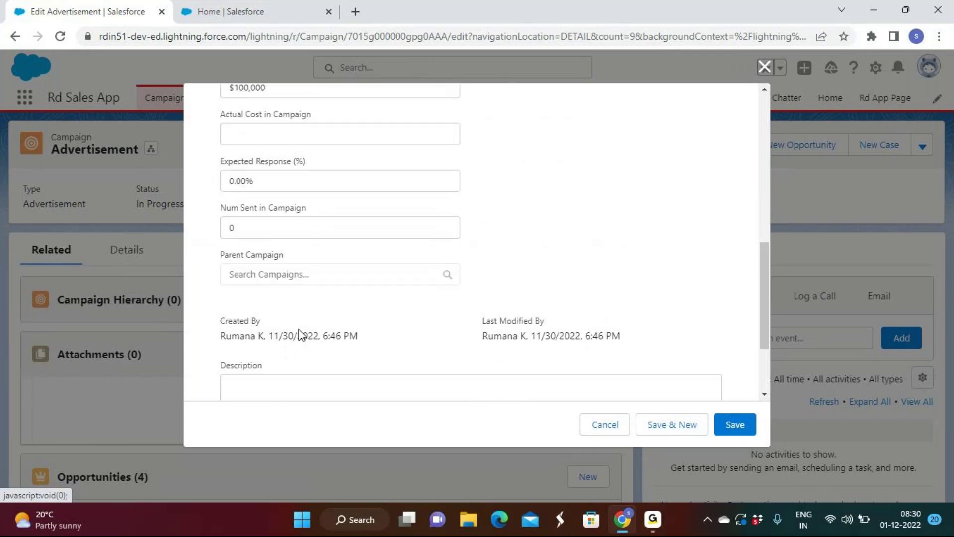
{"action": "scroll", "coordinate": [298, 333], "scroll_direction": "up", "scroll_amount": 4}
{"action": "left_click", "coordinate": [283, 230]}
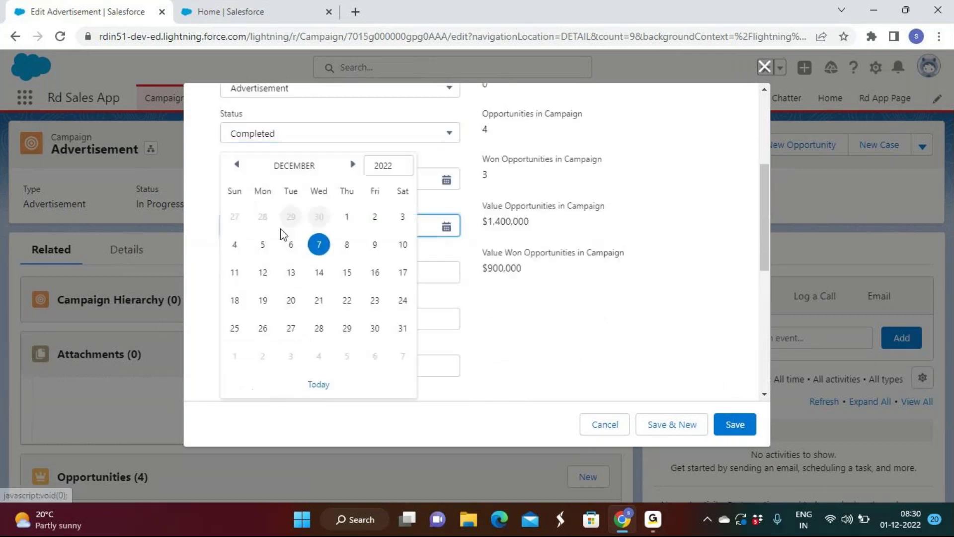
{"action": "left_click", "coordinate": [319, 217]}
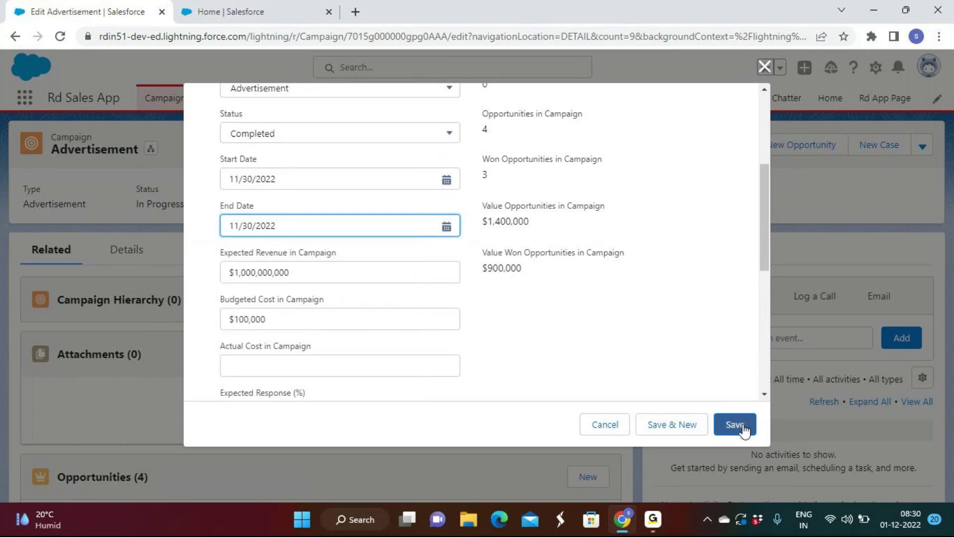
{"action": "left_click", "coordinate": [742, 423]}
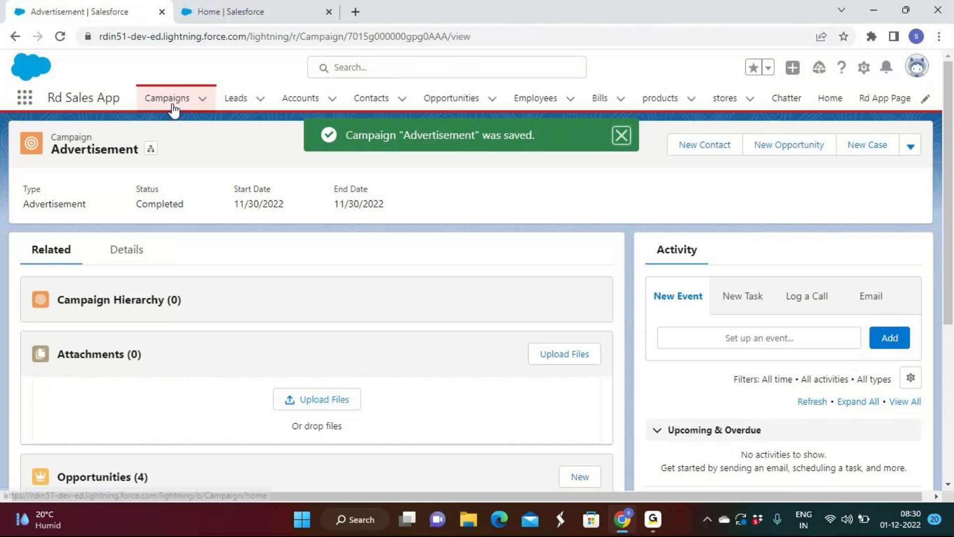
{"action": "left_click", "coordinate": [170, 104]}
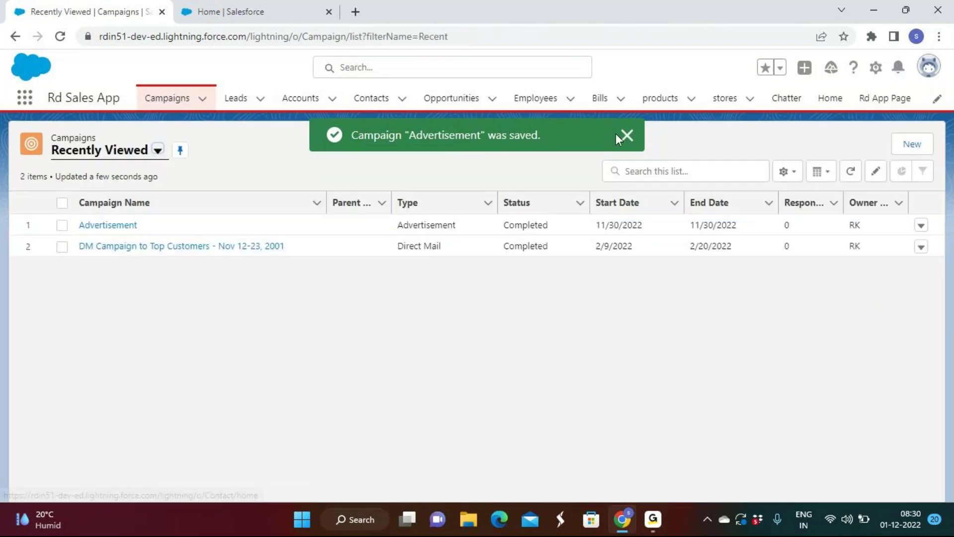
Dismiss the toast, then open the Advertisement campaign and review its Details and Related tabs
{"action": "left_click", "coordinate": [627, 136]}
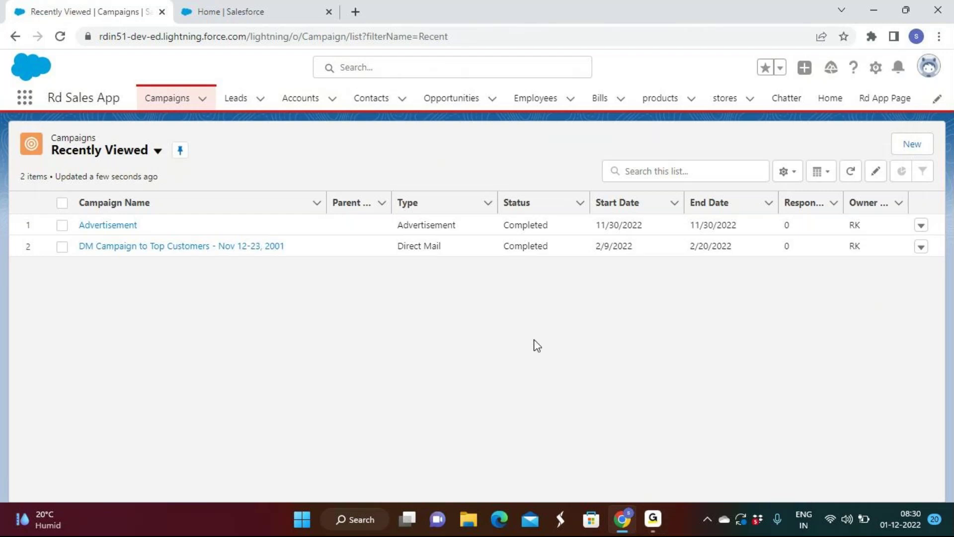
{"action": "left_click", "coordinate": [122, 226]}
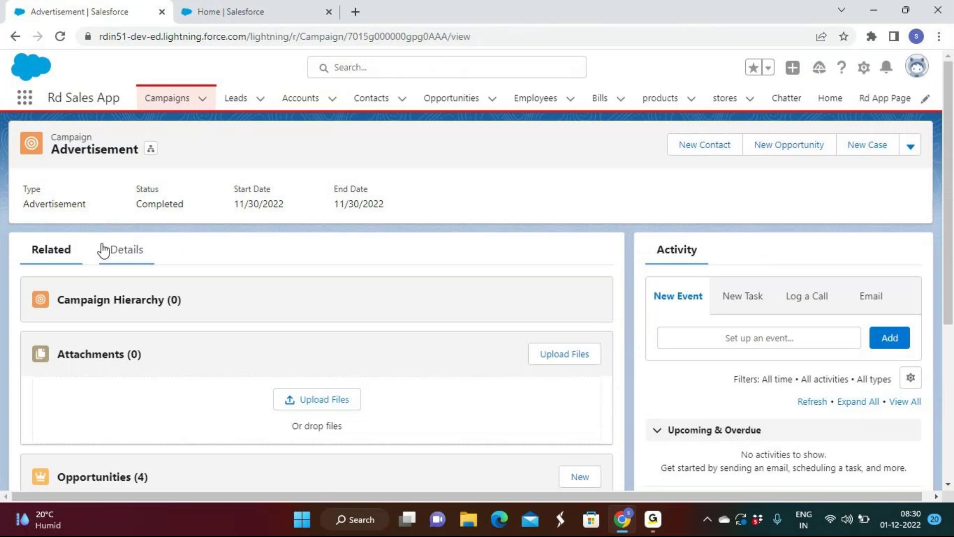
{"action": "left_click", "coordinate": [130, 250]}
{"action": "scroll", "coordinate": [196, 275], "scroll_direction": "down", "scroll_amount": 8}
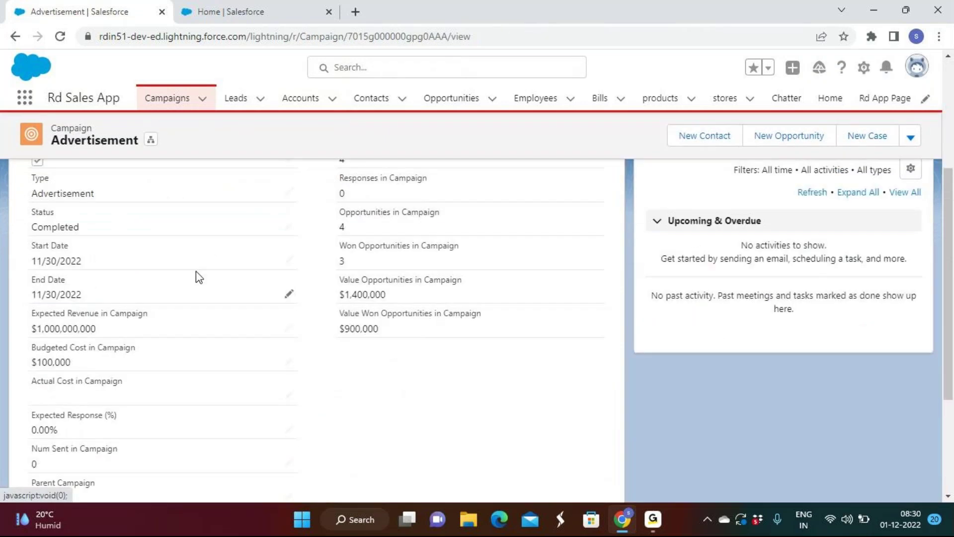
{"action": "scroll", "coordinate": [196, 271], "scroll_direction": "up", "scroll_amount": 10}
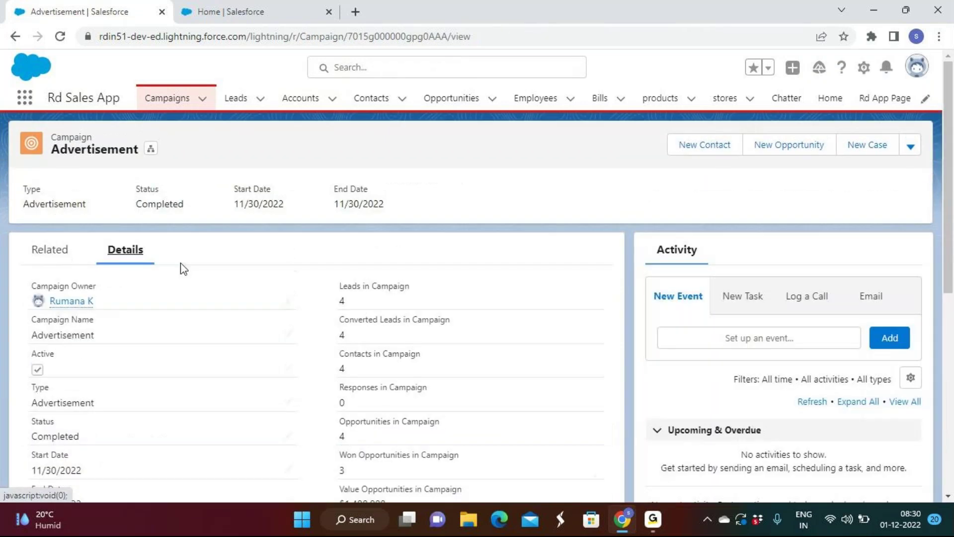
{"action": "left_click", "coordinate": [29, 252]}
{"action": "scroll", "coordinate": [337, 309], "scroll_direction": "down", "scroll_amount": 5}
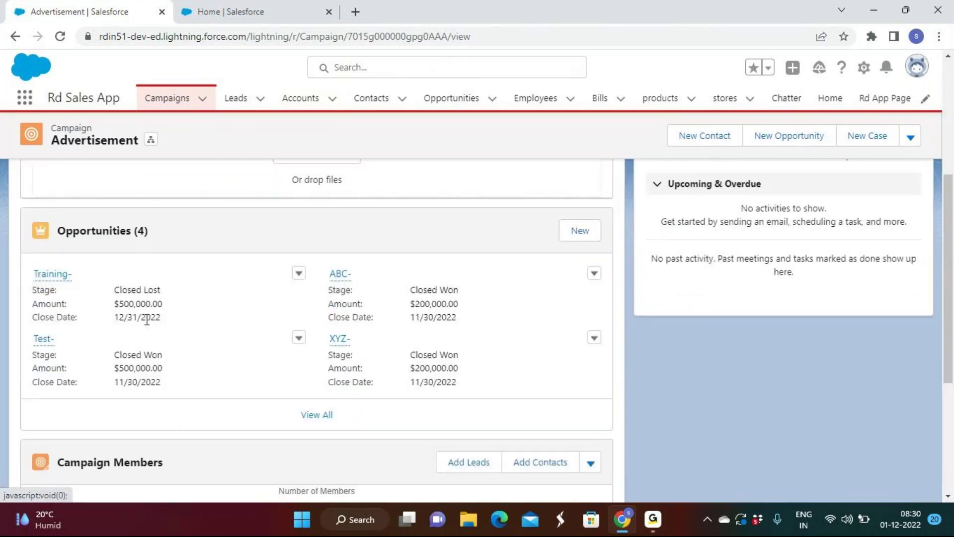
Highlight opportunity stages and close dates, try horizontal and vertical member charts, and return to Campaigns
{"action": "left_click_drag", "start_coordinate": [476, 379], "coordinate": [29, 279]}
{"action": "scroll", "coordinate": [231, 302], "scroll_direction": "down", "scroll_amount": 5}
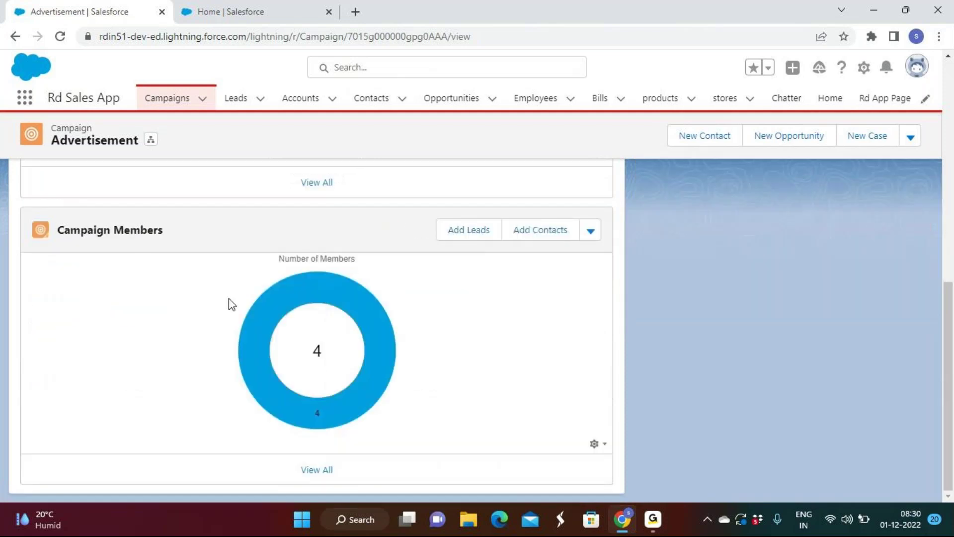
{"action": "left_click", "coordinate": [607, 452]}
{"action": "left_click", "coordinate": [607, 421]}
{"action": "left_click", "coordinate": [606, 458]}
{"action": "left_click", "coordinate": [609, 392]}
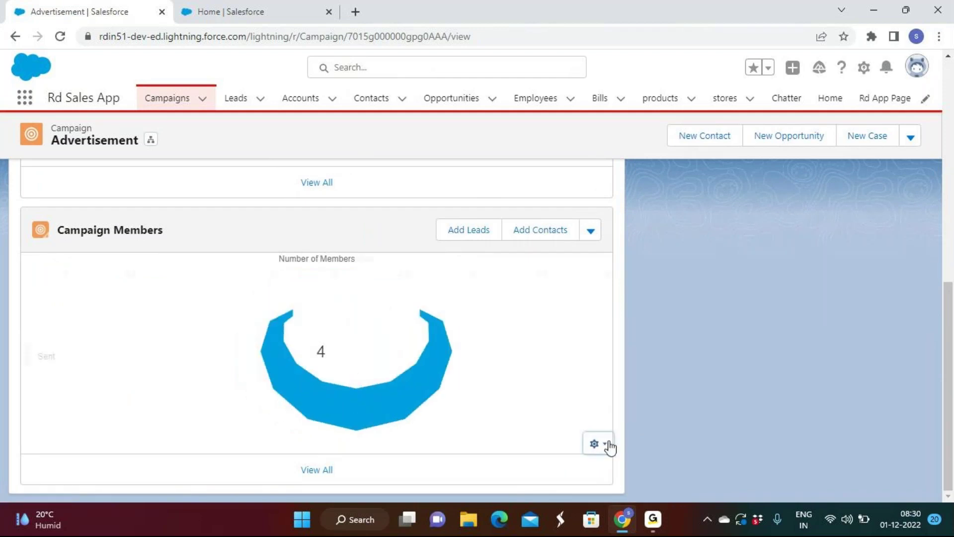
{"action": "left_click", "coordinate": [608, 445]}
{"action": "left_click", "coordinate": [608, 380]}
{"action": "left_click", "coordinate": [603, 443]}
{"action": "left_click", "coordinate": [604, 442]}
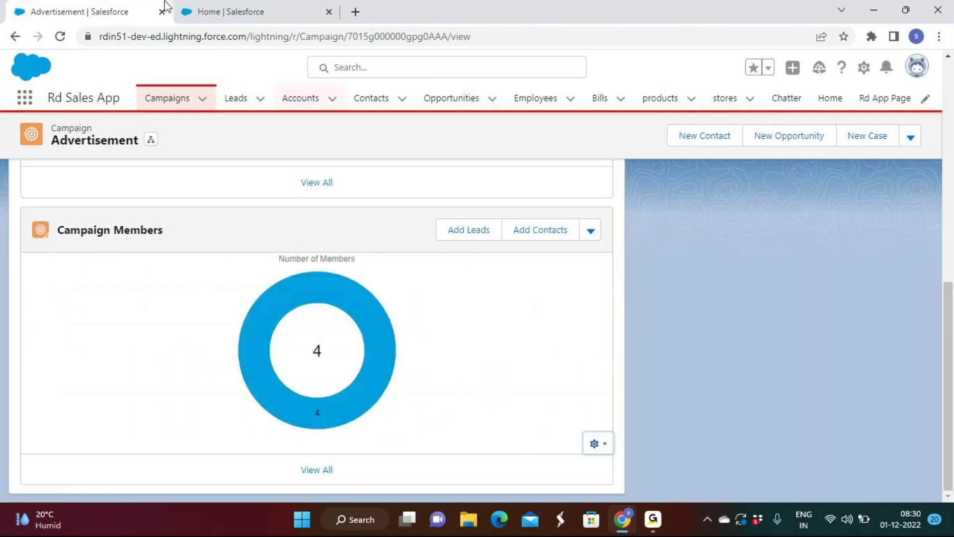
{"action": "left_click", "coordinate": [187, 102]}
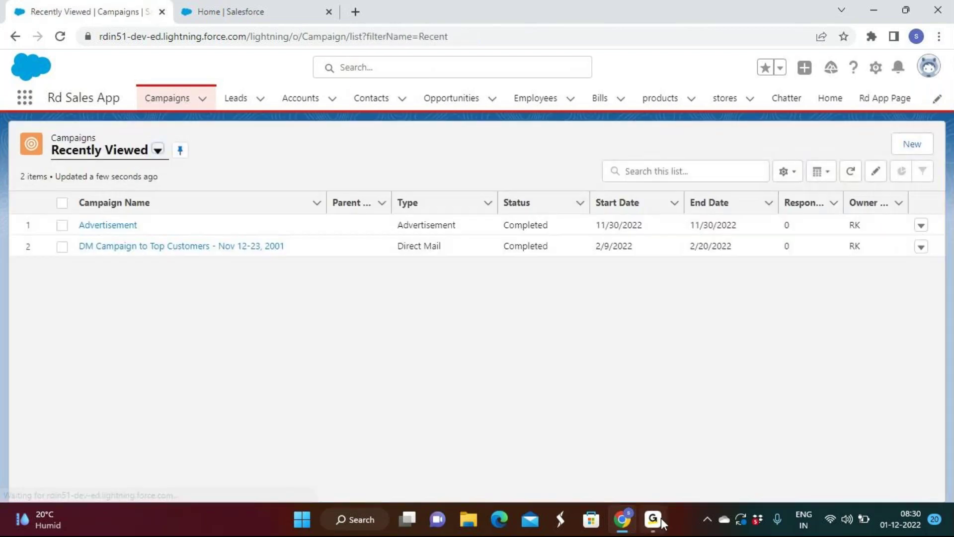
Bring the sandbox Notepad note in front of the Salesforce Campaigns list
{"action": "left_click", "coordinate": [661, 522]}
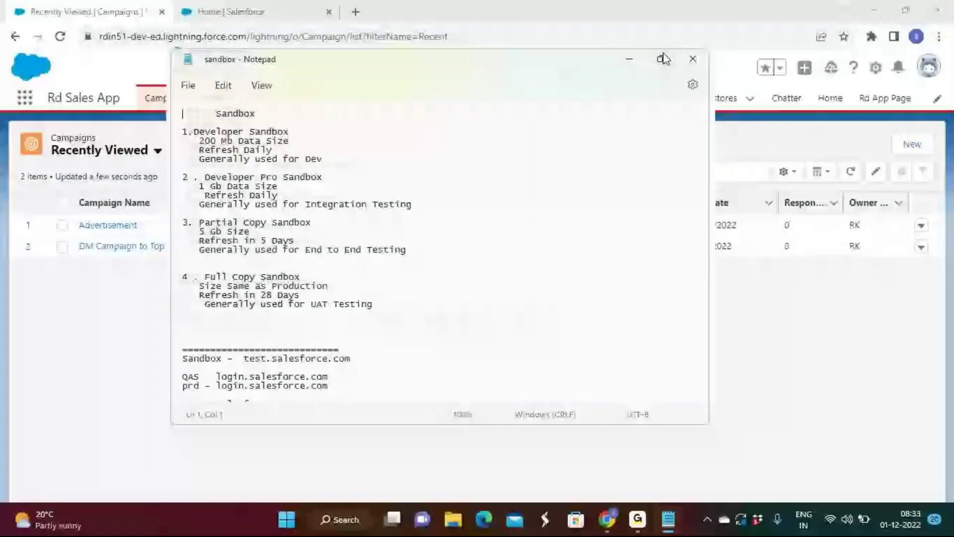
Maximize the notes and highlight Developer Sandbox's 200 Mb size, daily refresh and usage lines
{"action": "left_click", "coordinate": [664, 59]}
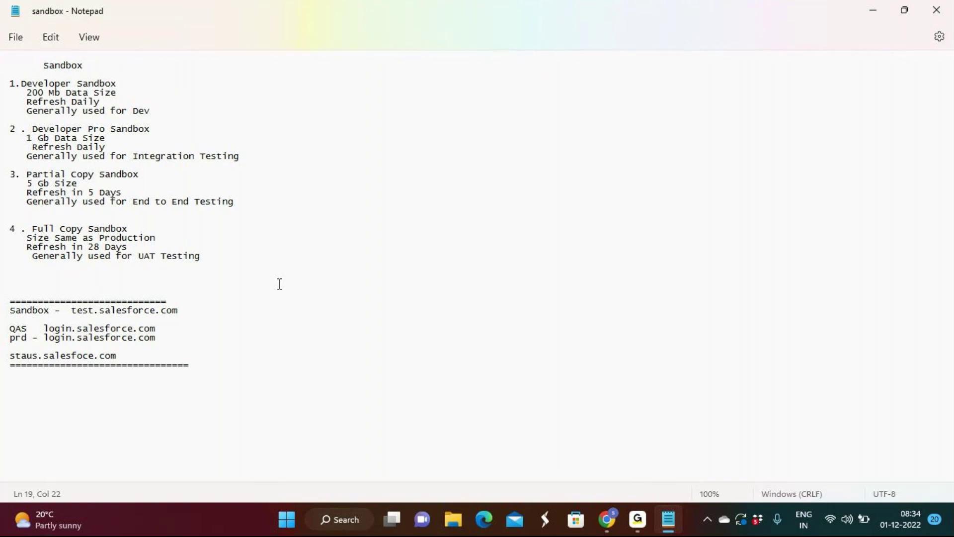
{"action": "left_click_drag", "start_coordinate": [238, 272], "coordinate": [137, 92]}
{"action": "left_click", "coordinate": [136, 92]}
{"action": "left_click_drag", "start_coordinate": [27, 92], "coordinate": [134, 96]}
{"action": "left_click", "coordinate": [135, 96]}
{"action": "left_click_drag", "start_coordinate": [24, 100], "coordinate": [10, 83]}
{"action": "left_click", "coordinate": [129, 101]}
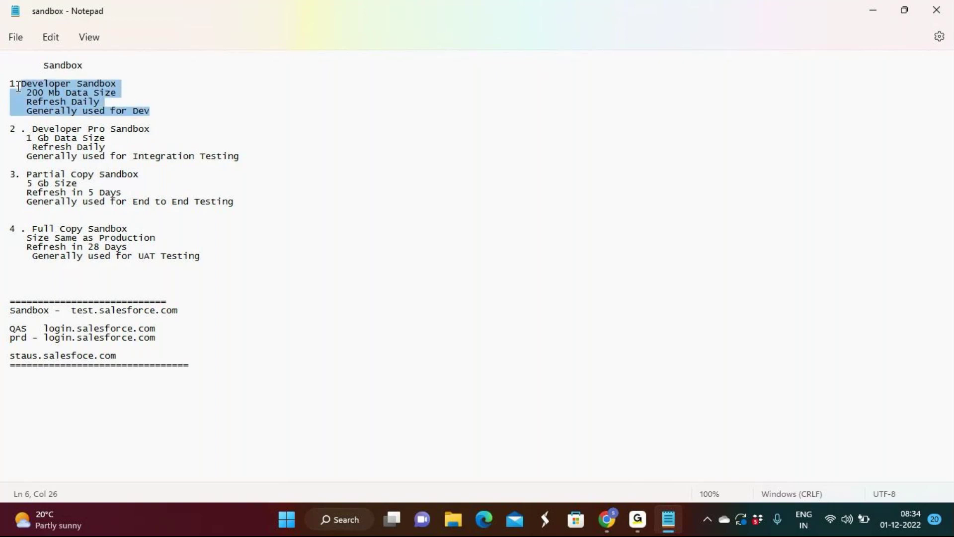
{"action": "left_click", "coordinate": [200, 121]}
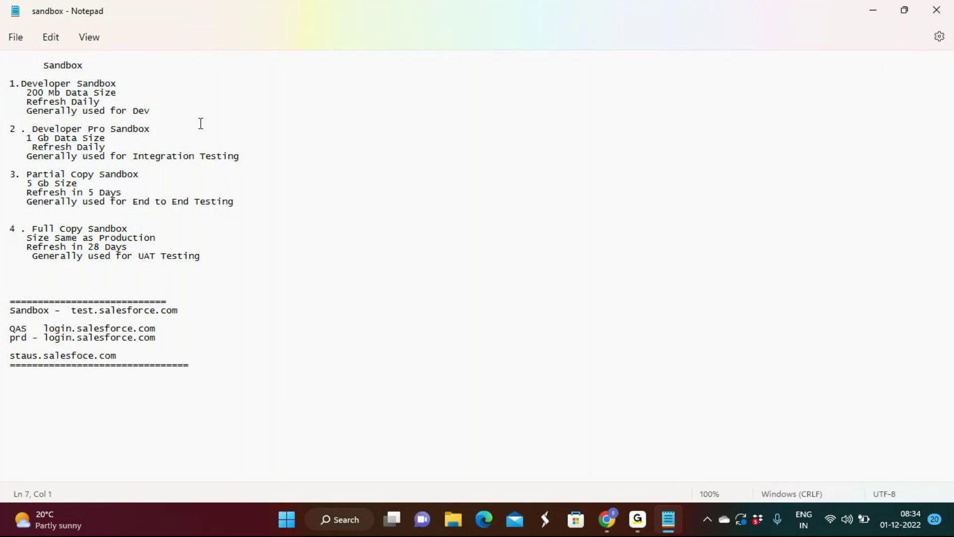
Highlight the Developer Pro Sandbox entry and the Full Copy Sandbox size and refresh lines
{"action": "left_click_drag", "start_coordinate": [29, 124], "coordinate": [161, 135]}
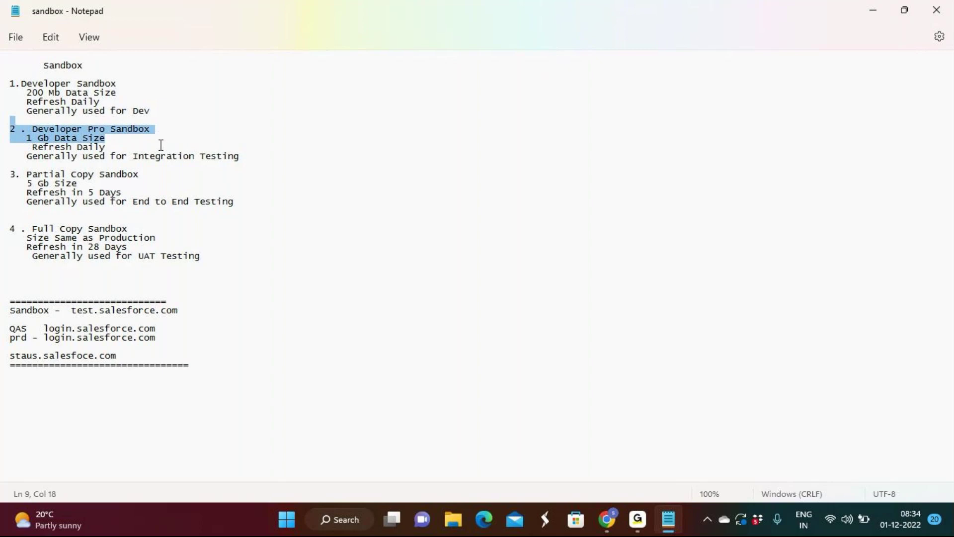
{"action": "left_click_drag", "start_coordinate": [161, 145], "coordinate": [256, 160]}
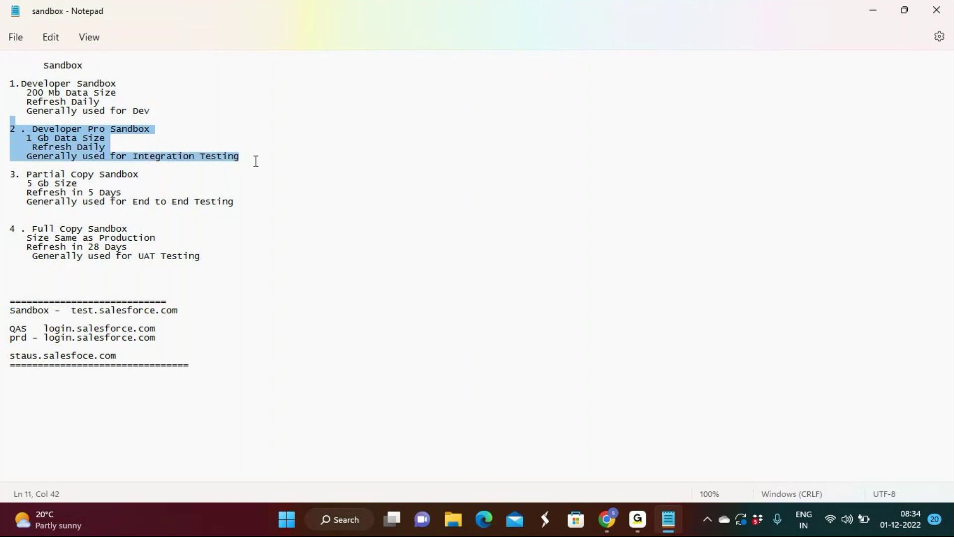
{"action": "left_click", "coordinate": [256, 161]}
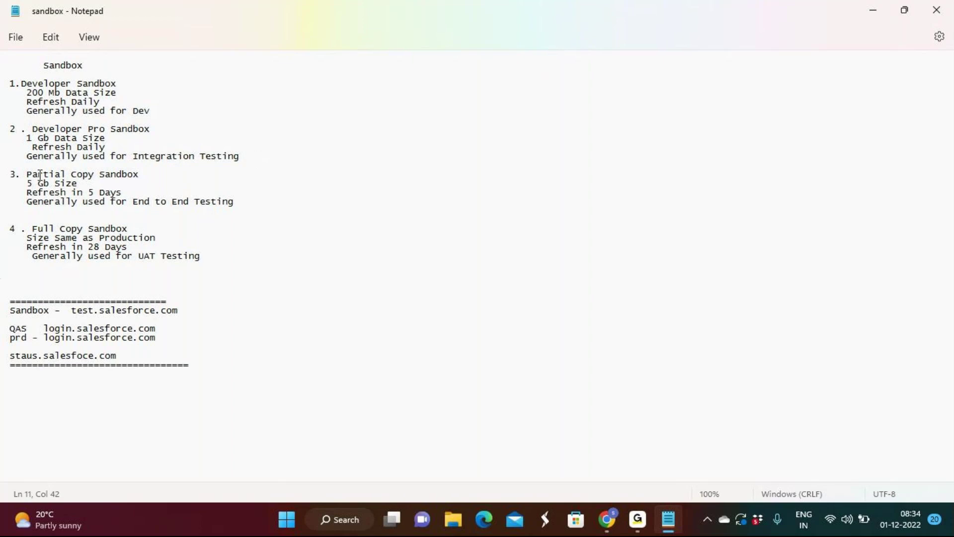
{"action": "left_click_drag", "start_coordinate": [28, 237], "coordinate": [2, 28]}
{"action": "left_click", "coordinate": [212, 257]}
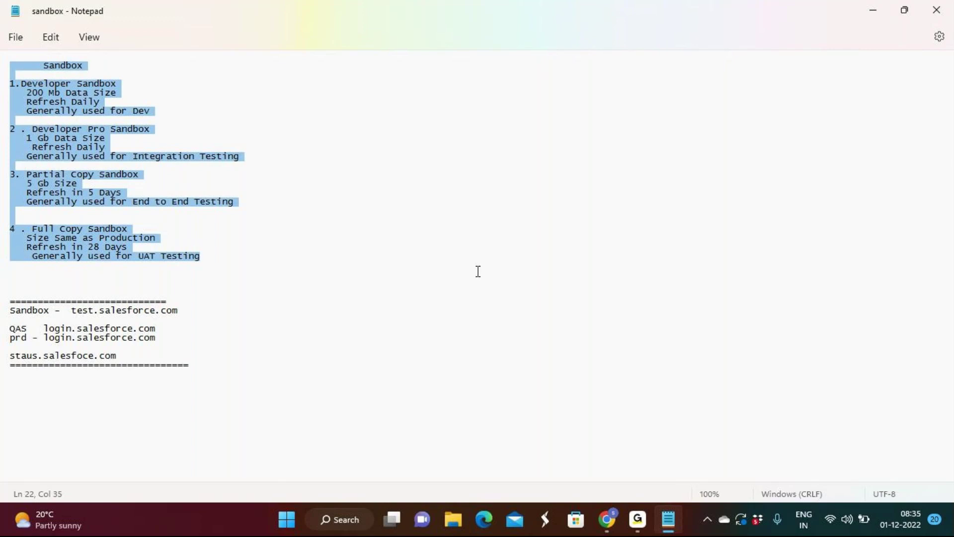
Load test.salesforce.com in a new Chrome tab, close it, and switch to the Setup Home tab
{"action": "left_click", "coordinate": [614, 529]}
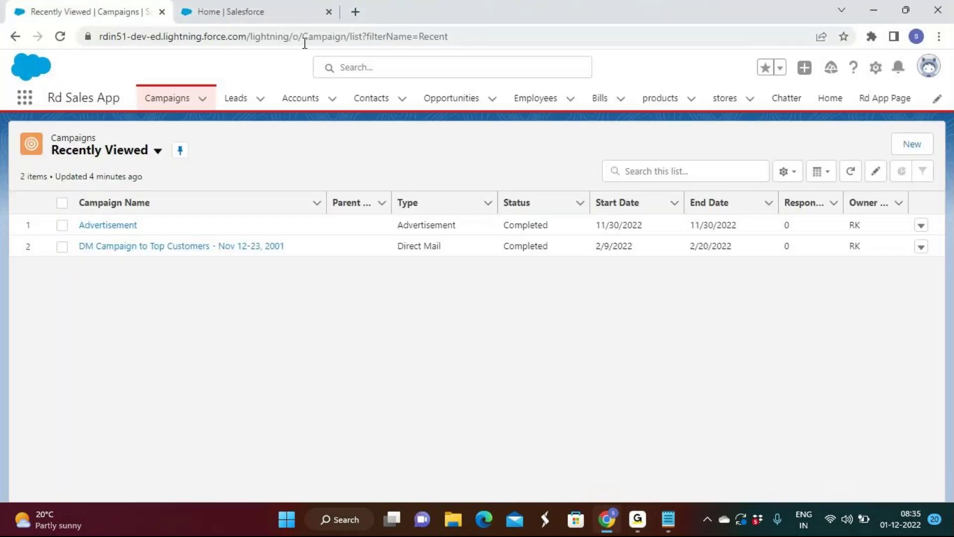
{"action": "left_click", "coordinate": [356, 12]}
{"action": "type", "text": "test.salesforce.com"}
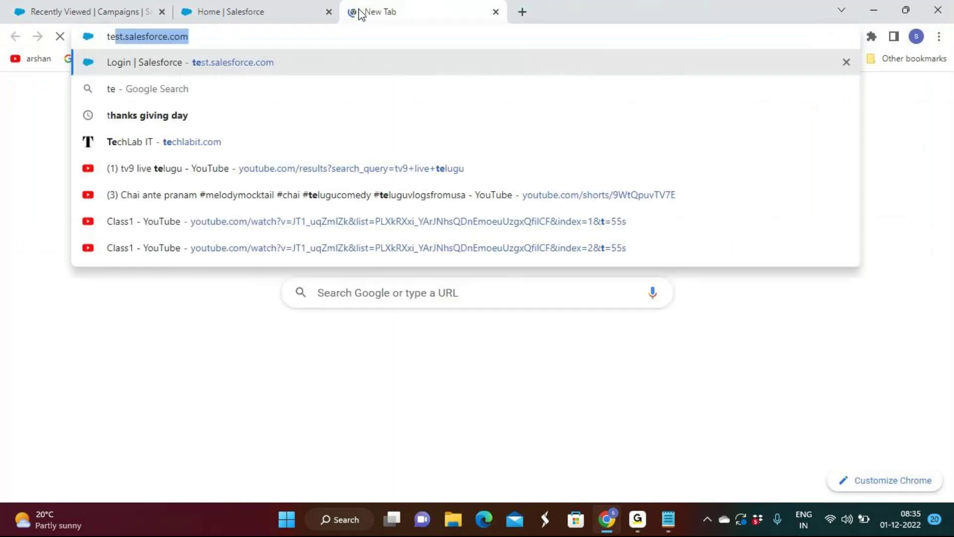
{"action": "key", "text": "Return"}
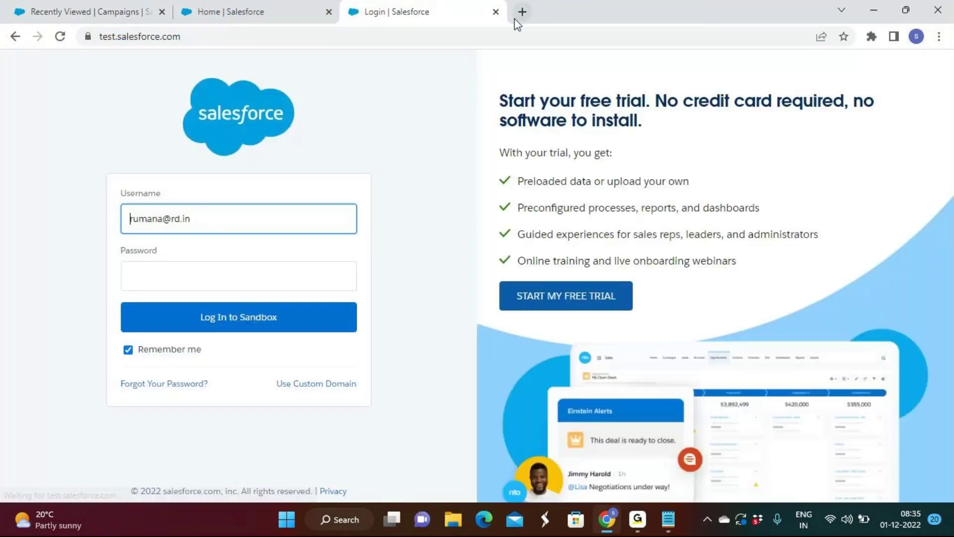
{"action": "left_click", "coordinate": [496, 11]}
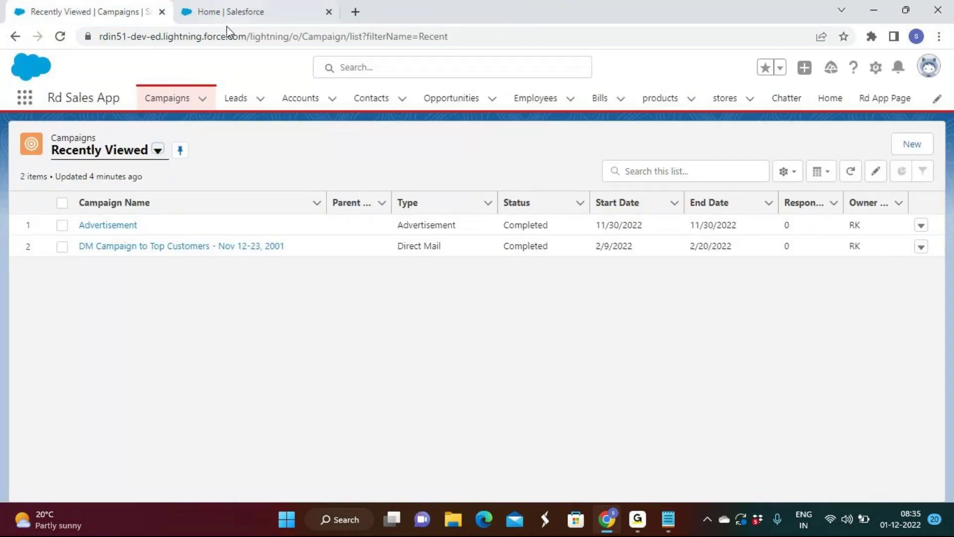
{"action": "left_click", "coordinate": [216, 14]}
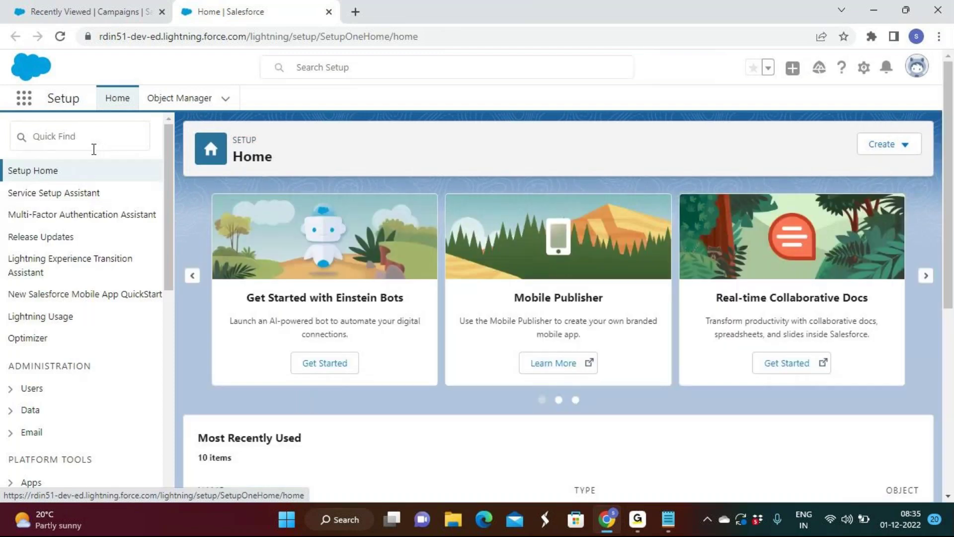
Search Setup's Quick Find for 'sandbox', which returns no matching items
{"action": "left_click", "coordinate": [75, 137]}
{"action": "type", "text": "sa"}
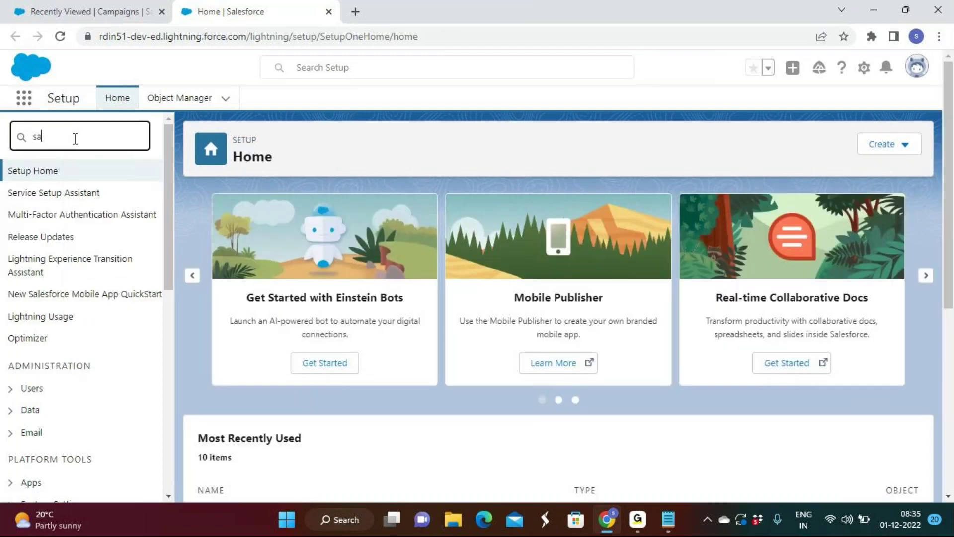
{"action": "type", "text": "ndb"}
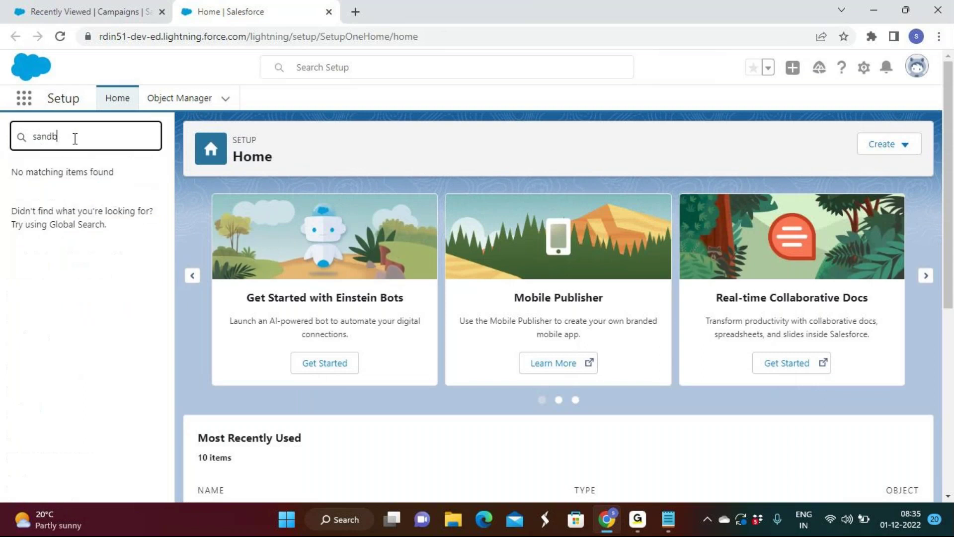
{"action": "type", "text": "ox"}
{"action": "left_click", "coordinate": [355, 11]}
Google 'sandbox creation in salesforce' and switch to the image results
{"action": "type", "text": "sand"}
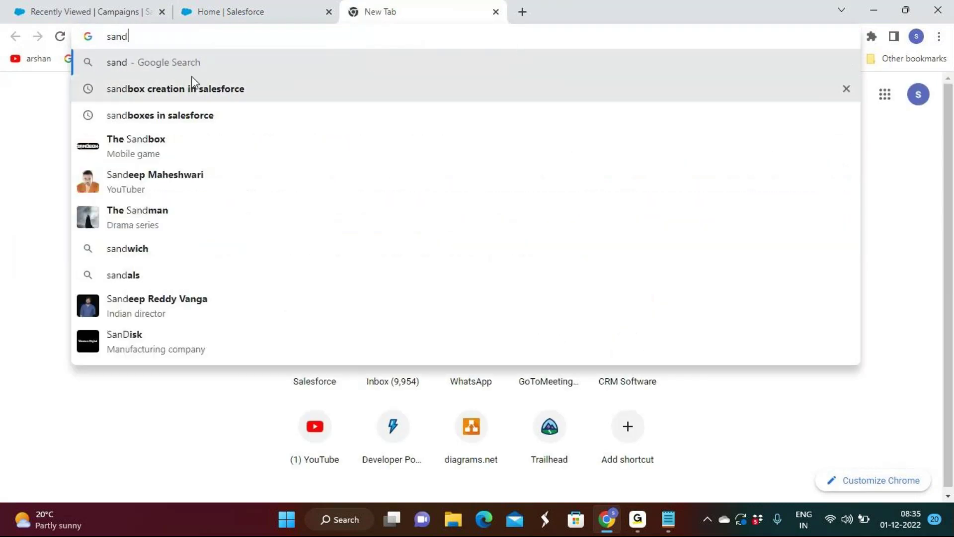
{"action": "key", "text": "Down"}
{"action": "left_click", "coordinate": [192, 93]}
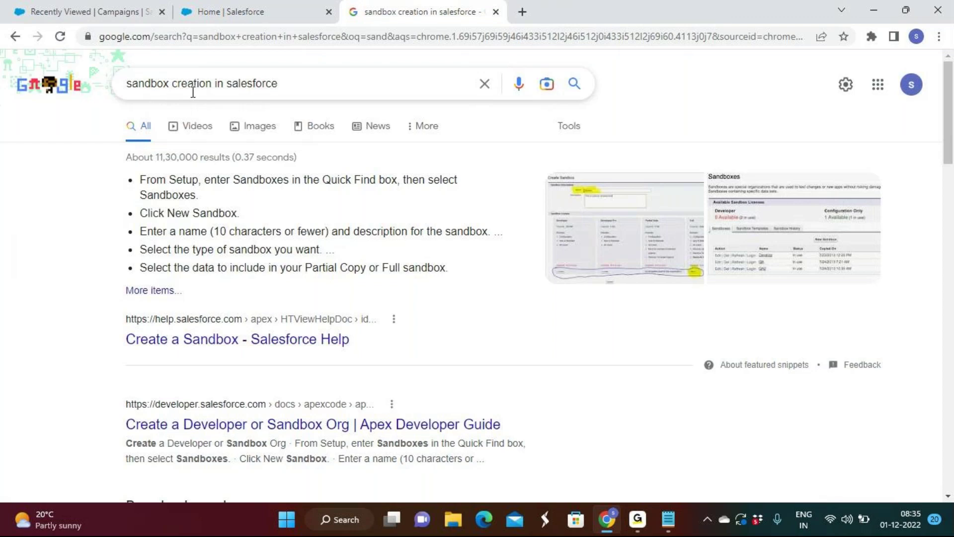
{"action": "left_click", "coordinate": [241, 133]}
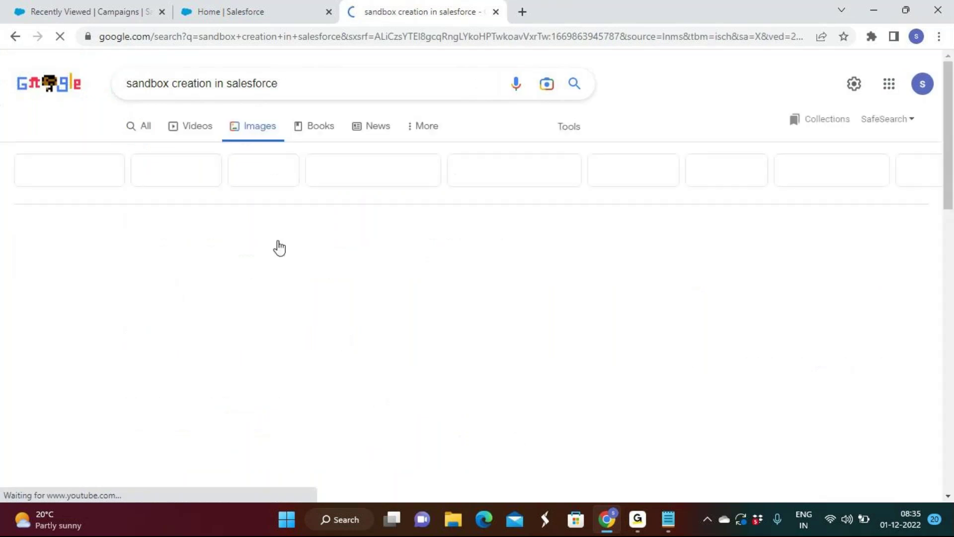
Preview the YouTube tutorial and Create Sandbox screenshots, then close the search tab
{"action": "left_click", "coordinate": [139, 249]}
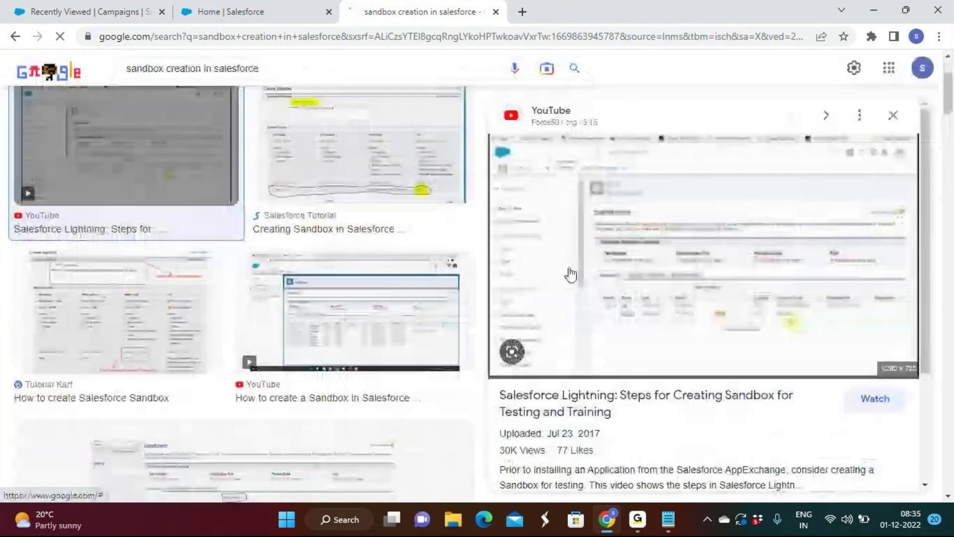
{"action": "scroll", "coordinate": [572, 274], "scroll_direction": "up", "scroll_amount": 5}
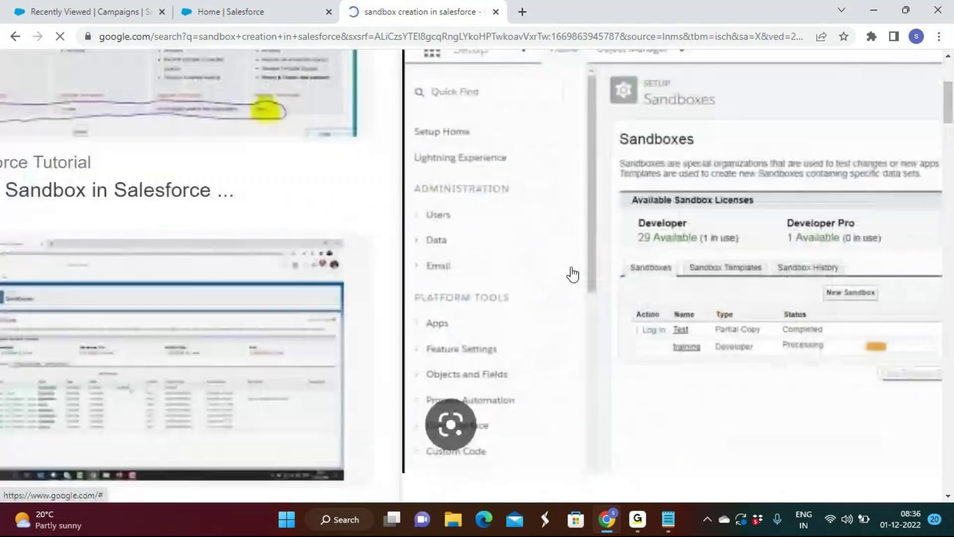
{"action": "scroll", "coordinate": [573, 273], "scroll_direction": "right", "scroll_amount": 1}
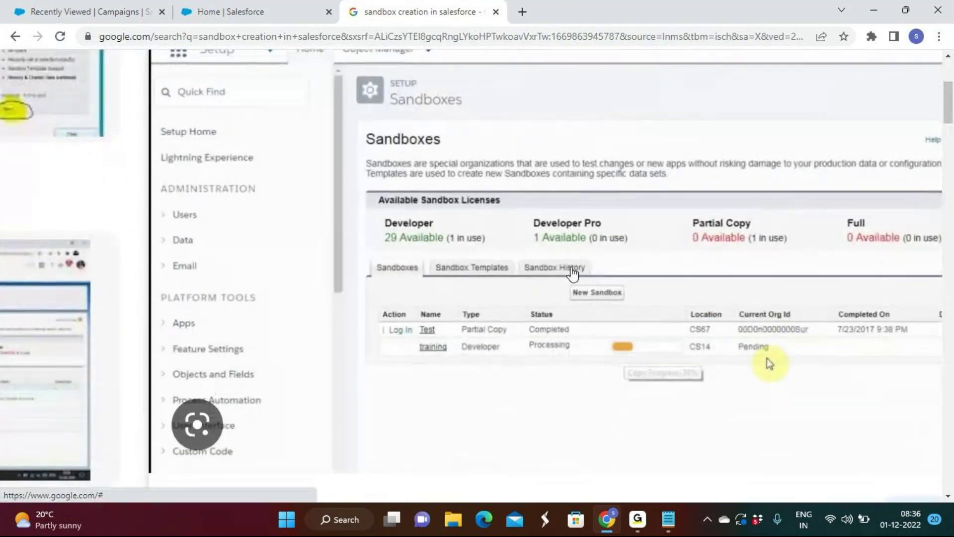
{"action": "scroll", "coordinate": [573, 273], "scroll_direction": "right", "scroll_amount": 3}
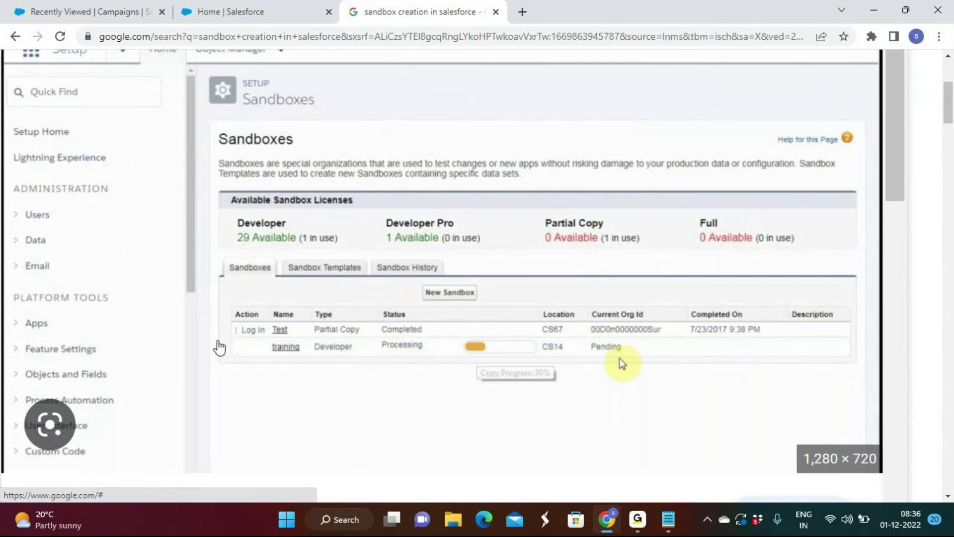
{"action": "scroll", "coordinate": [428, 322], "scroll_direction": "up", "scroll_amount": 1}
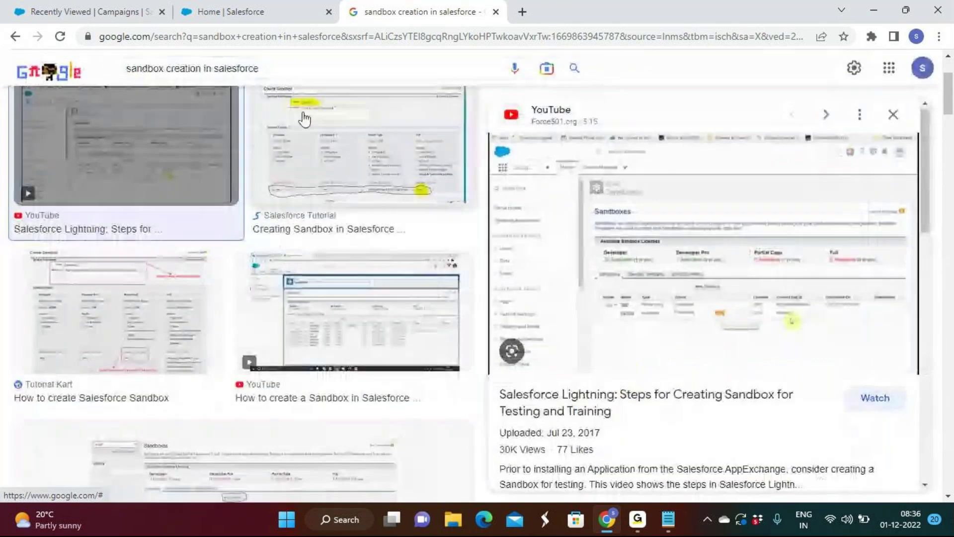
{"action": "left_click", "coordinate": [358, 132]}
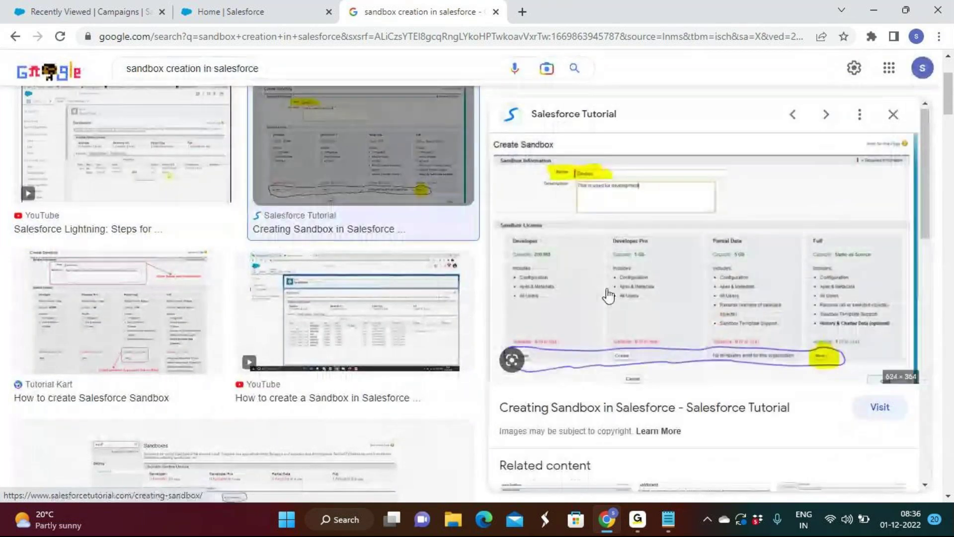
{"action": "left_click", "coordinate": [607, 296]}
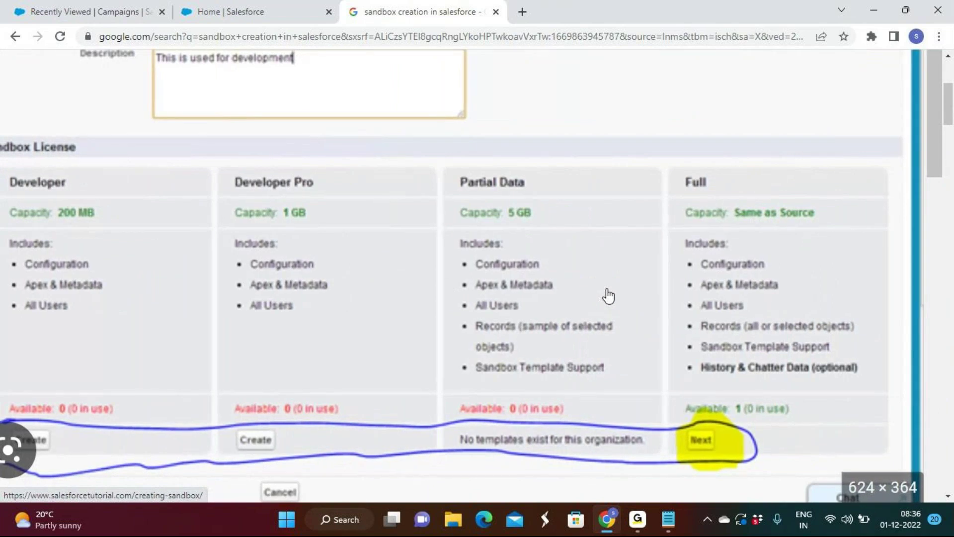
{"action": "left_click", "coordinate": [609, 296]}
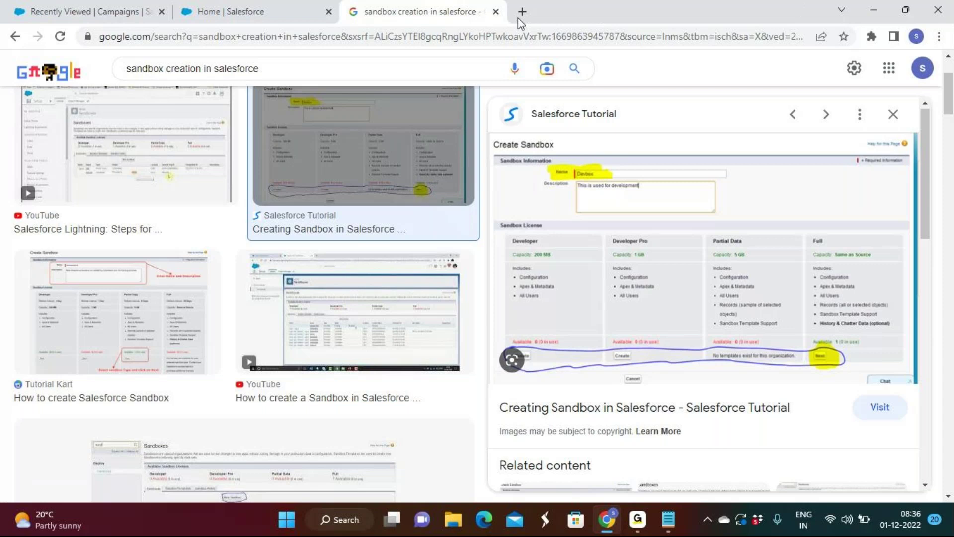
{"action": "left_click", "coordinate": [496, 11]}
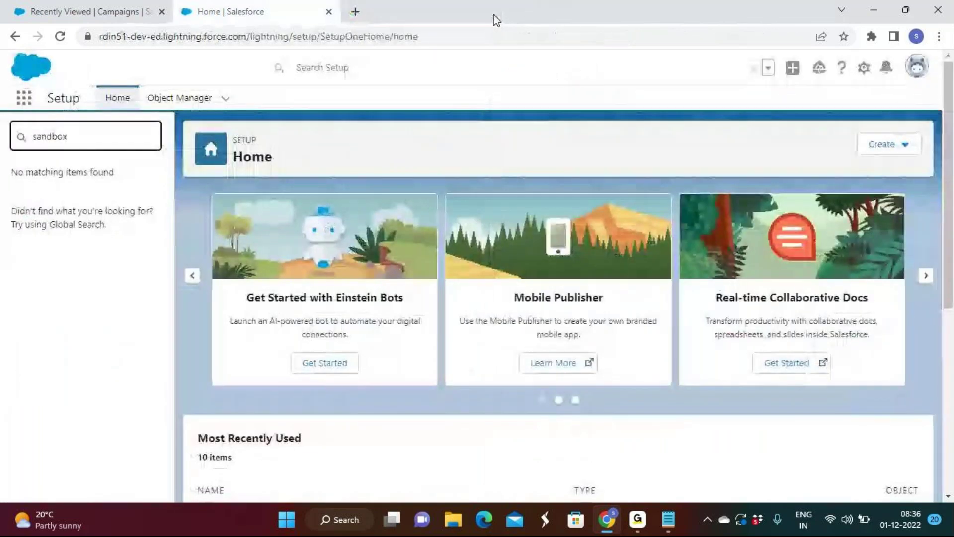
Clear the Quick Find text and close the sandbox Notepad window
{"action": "key", "text": "BackSpace"}
{"action": "key", "text": "BackSpace"}
{"action": "key", "text": "BackSpace"}
{"action": "key", "text": "BackSpace"}
{"action": "key", "text": "BackSpace"}
{"action": "key", "text": "BackSpace"}
{"action": "key", "text": "BackSpace"}
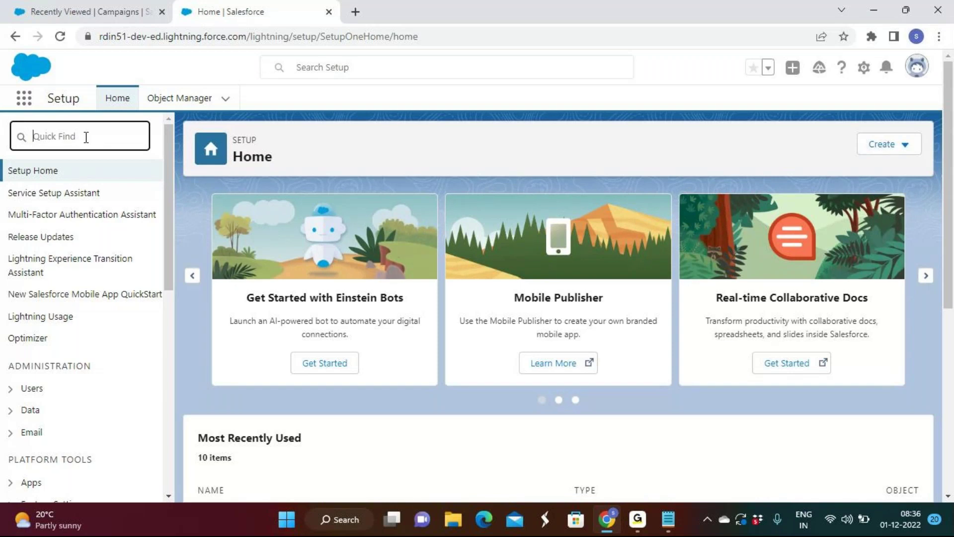
{"action": "left_click", "coordinate": [672, 522]}
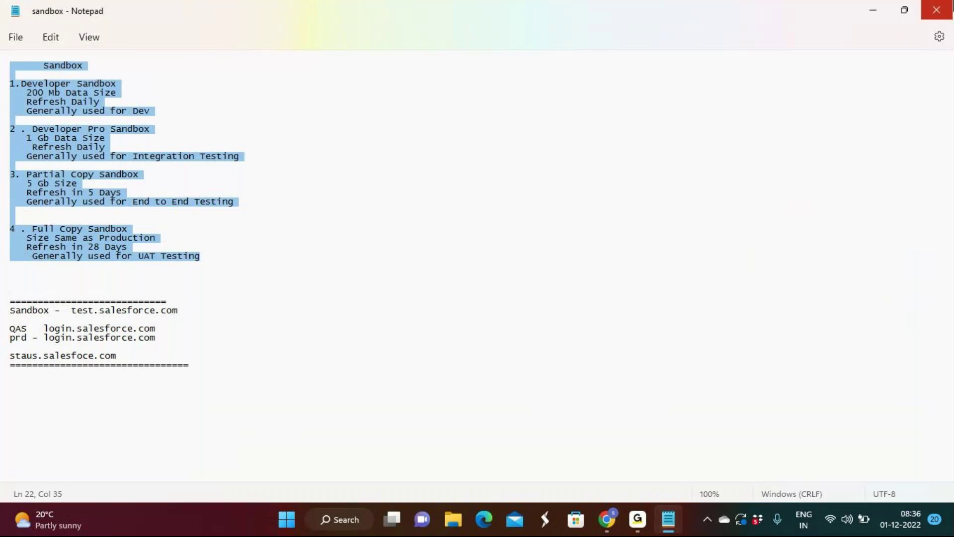
{"action": "left_click", "coordinate": [946, 11]}
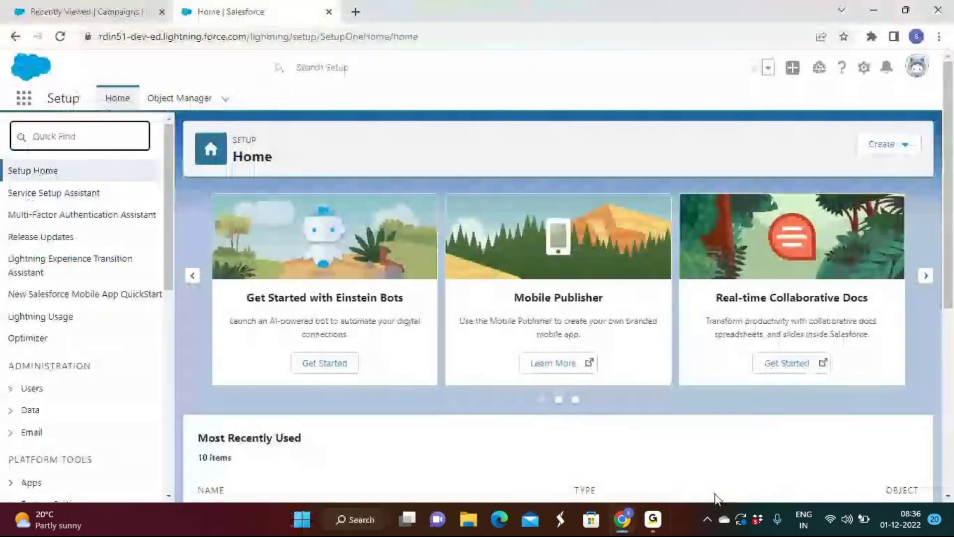
{"action": "left_click", "coordinate": [655, 523]}
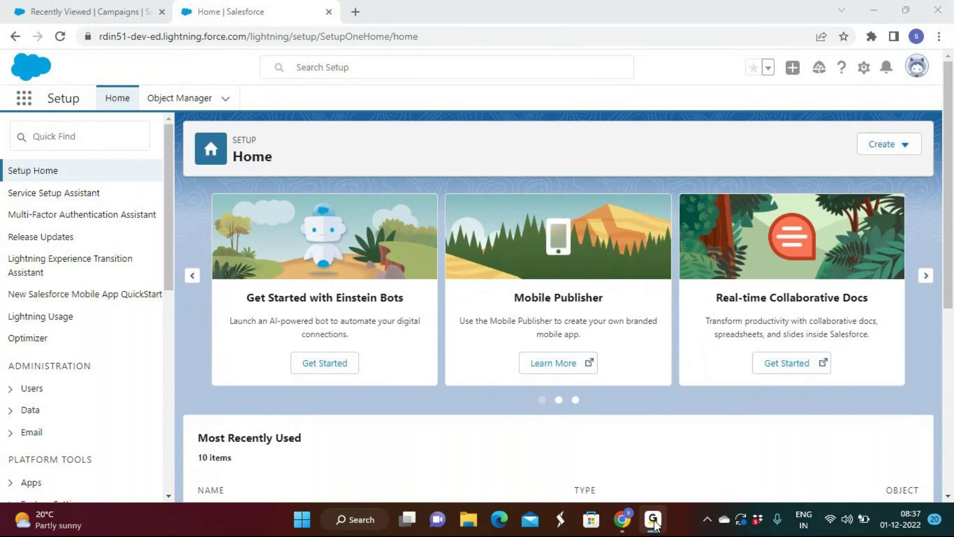
Start a new Notepad note with a phone number, deleting the extra space after the country code
{"action": "left_click", "coordinate": [354, 532]}
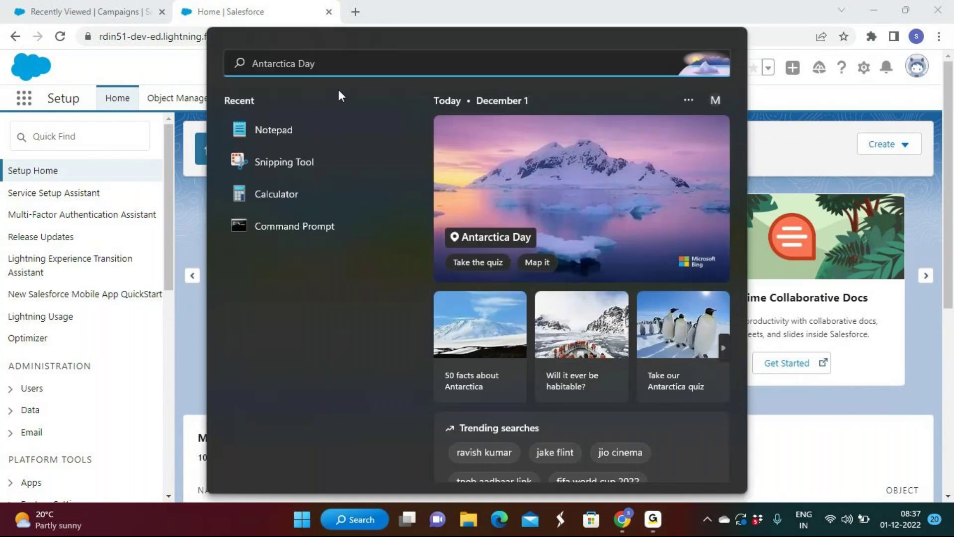
{"action": "left_click", "coordinate": [278, 136]}
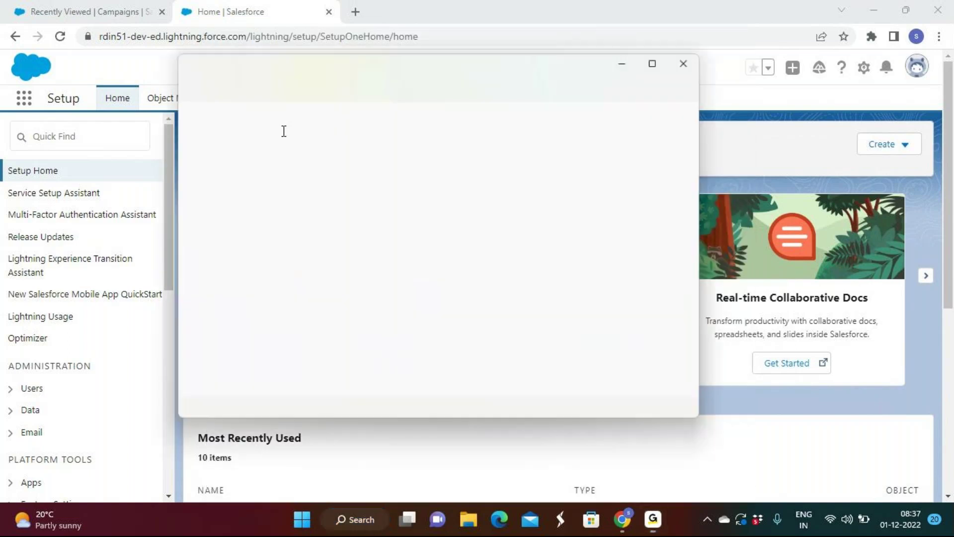
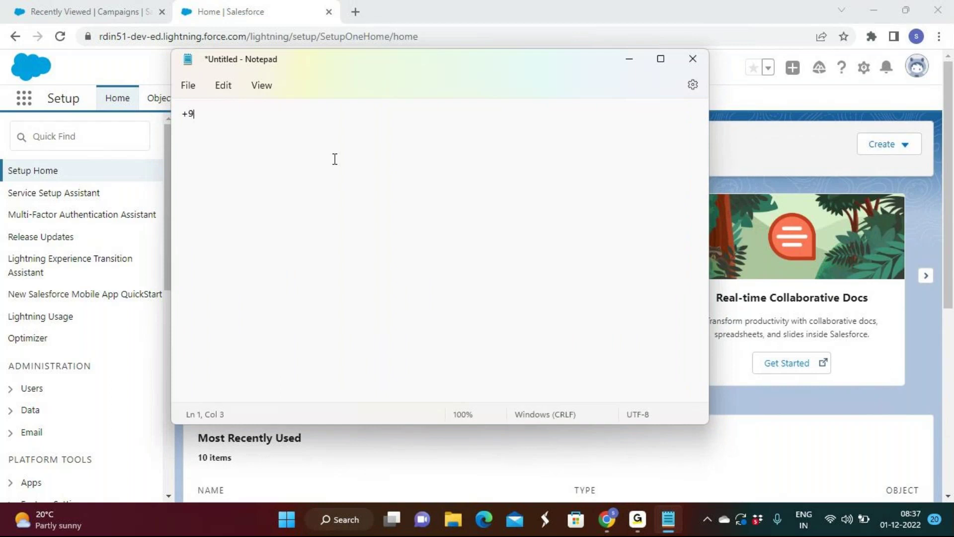
{"action": "scroll", "coordinate": [335, 159], "scroll_direction": "up", "scroll_amount": 20}
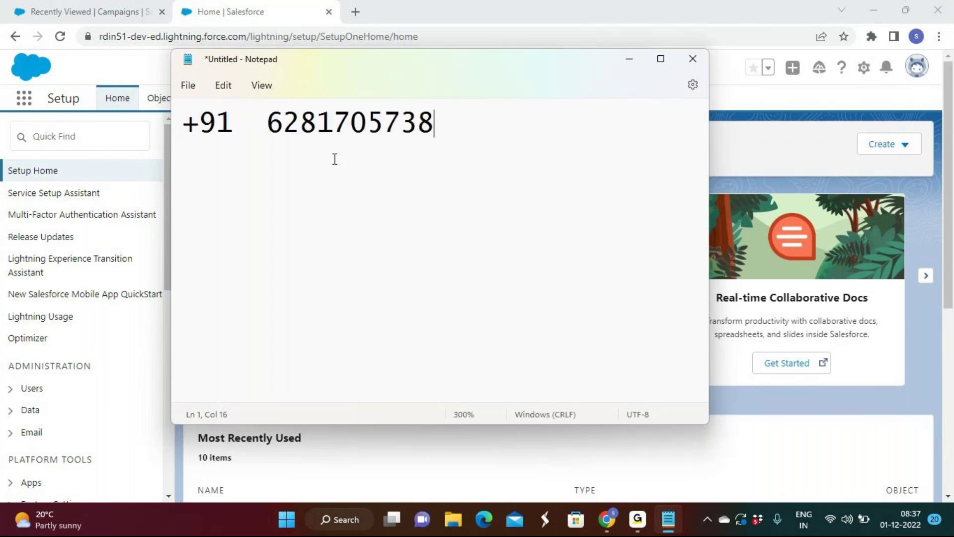
{"action": "left_click", "coordinate": [267, 122]}
{"action": "key", "text": "BackSpace"}
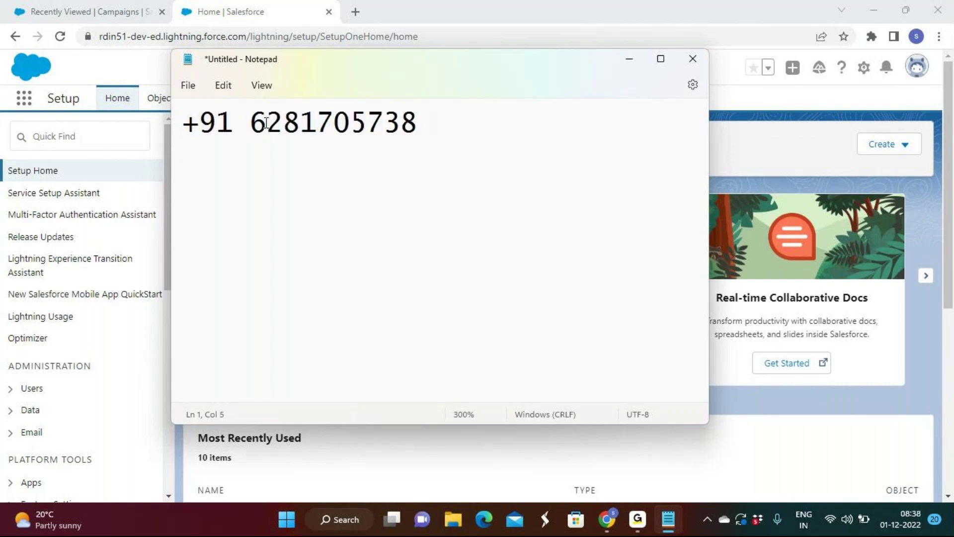